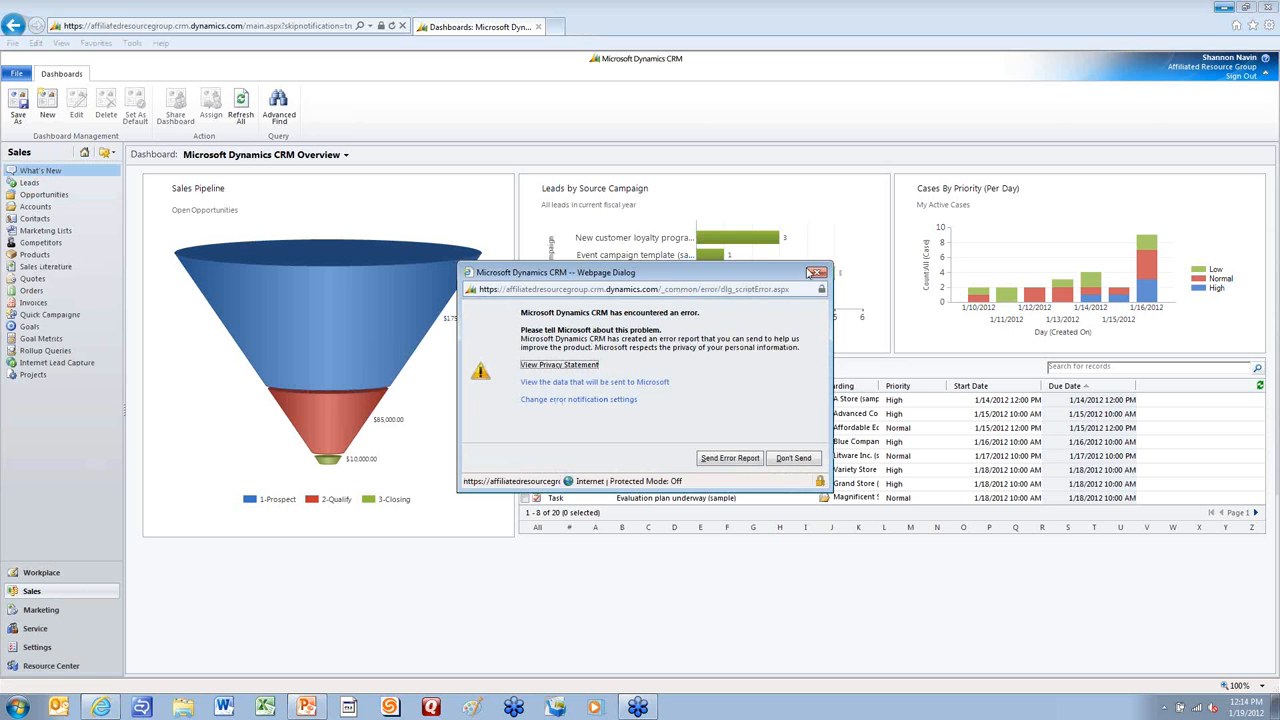
# - Dismiss the error report dialog and open the sales Opportunities list with its chart pane expanded
pyautogui.click(818, 273)
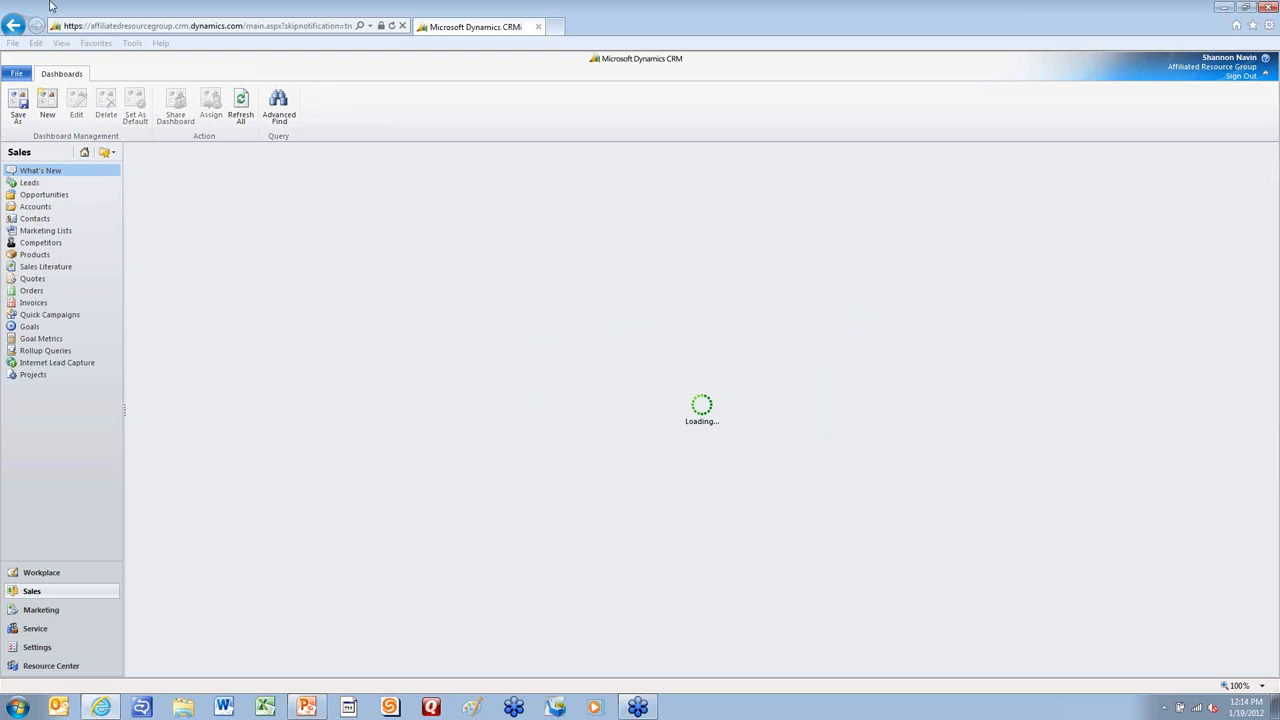
pyautogui.click(50, 196)
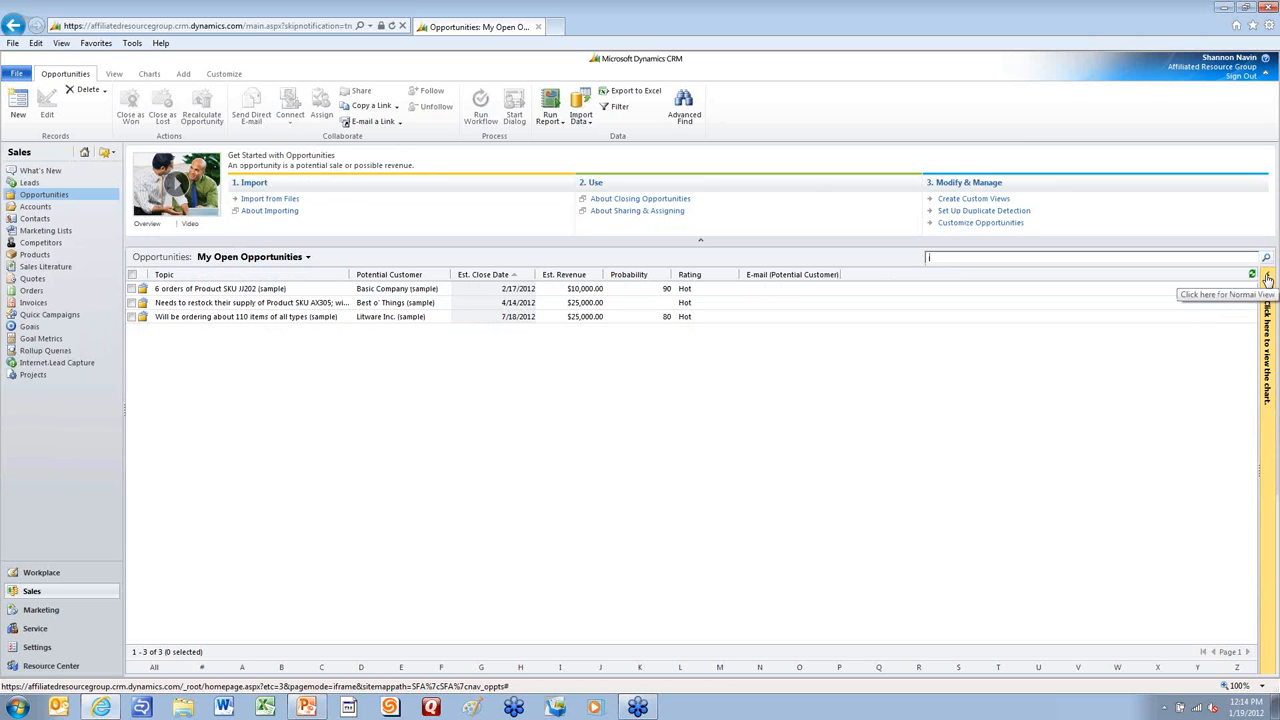
pyautogui.click(1268, 278)
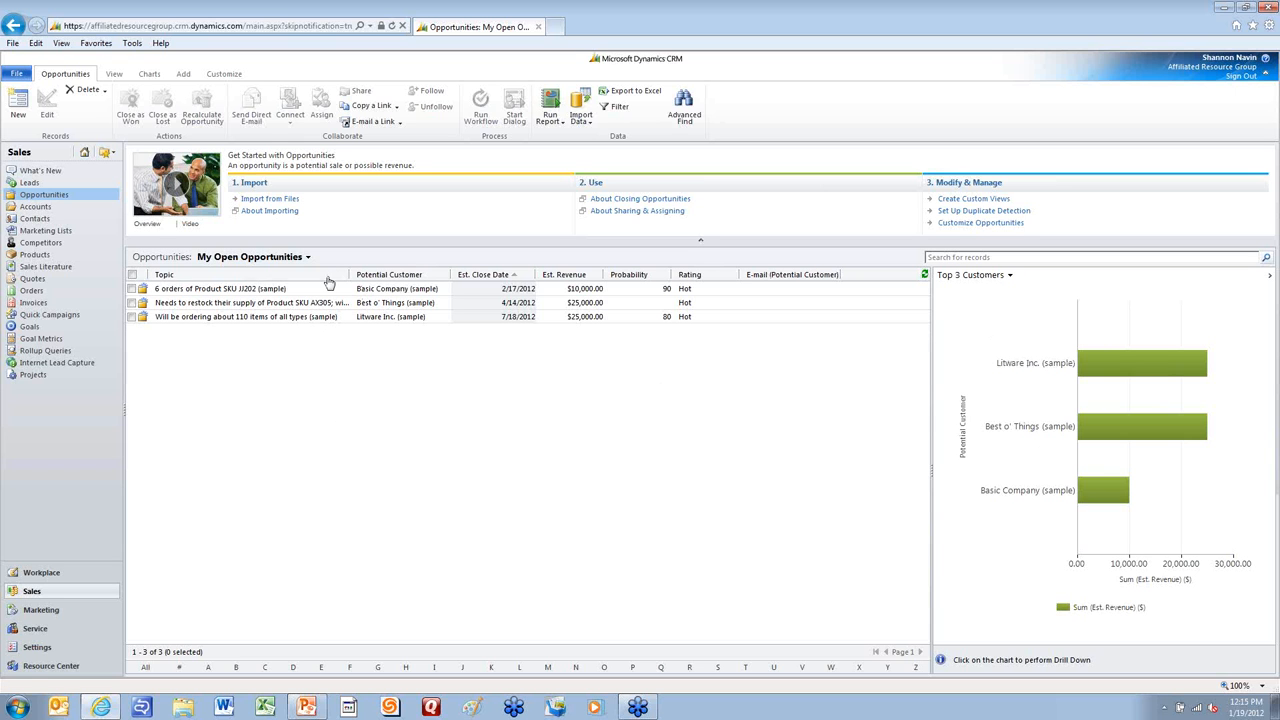
# - View the Open Opportunities list with its chart, and return to the My Open Opportunities view
pyautogui.click(308, 257)
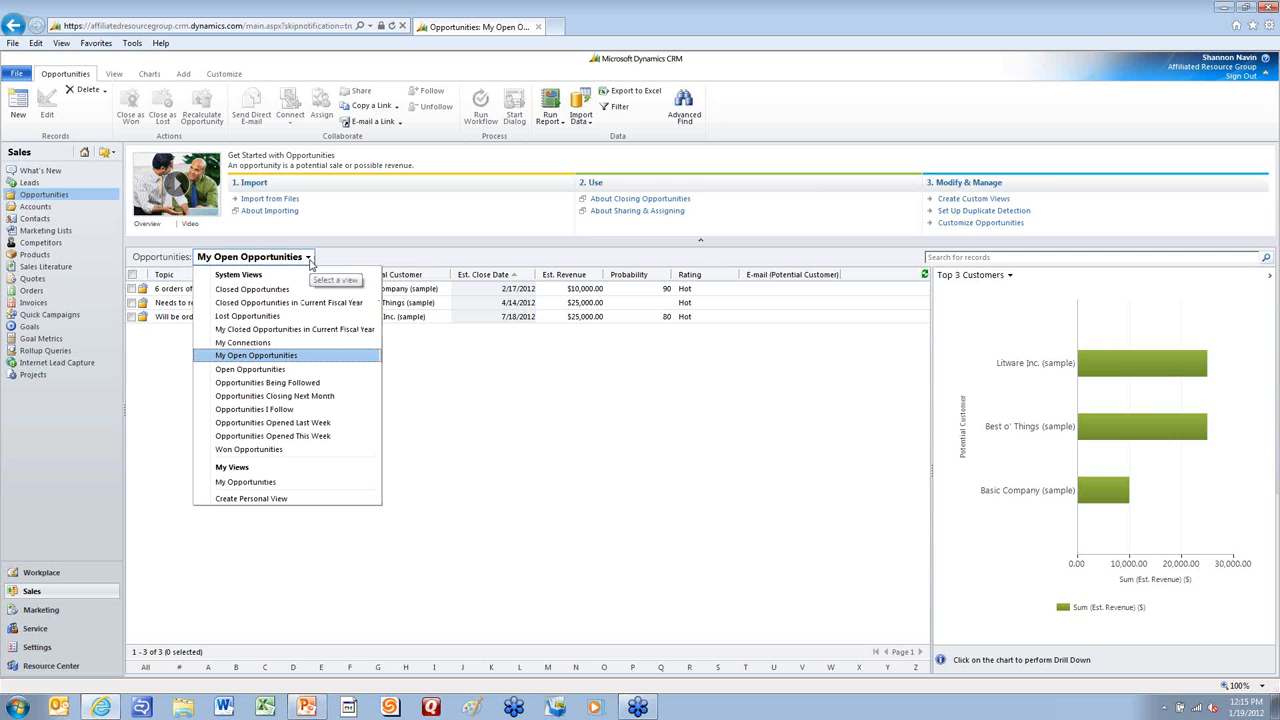
pyautogui.click(288, 371)
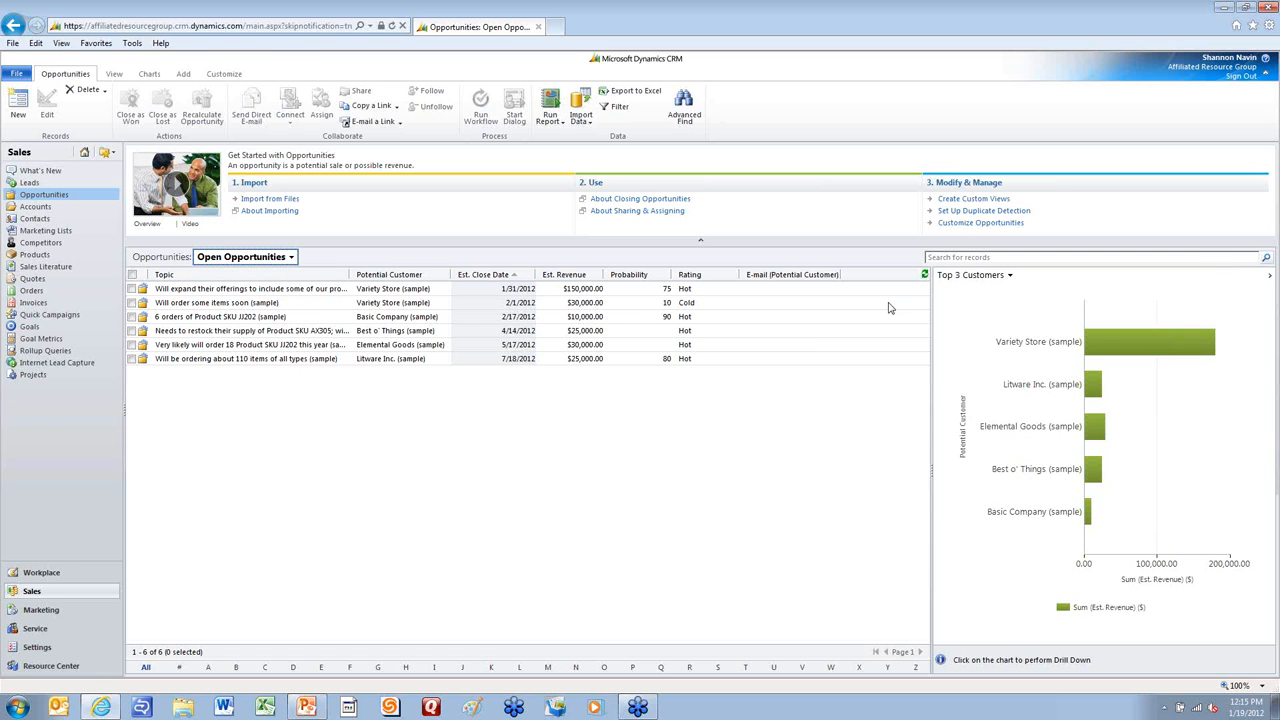
pyautogui.click(292, 258)
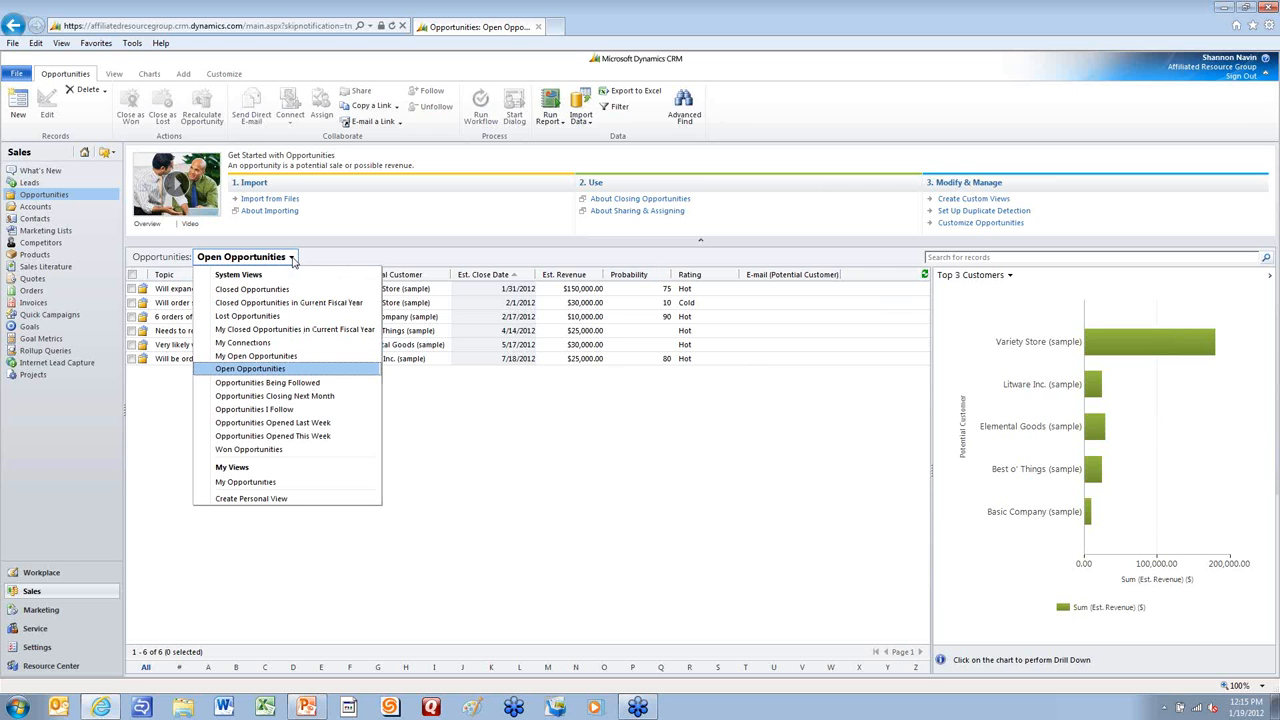
pyautogui.click(262, 356)
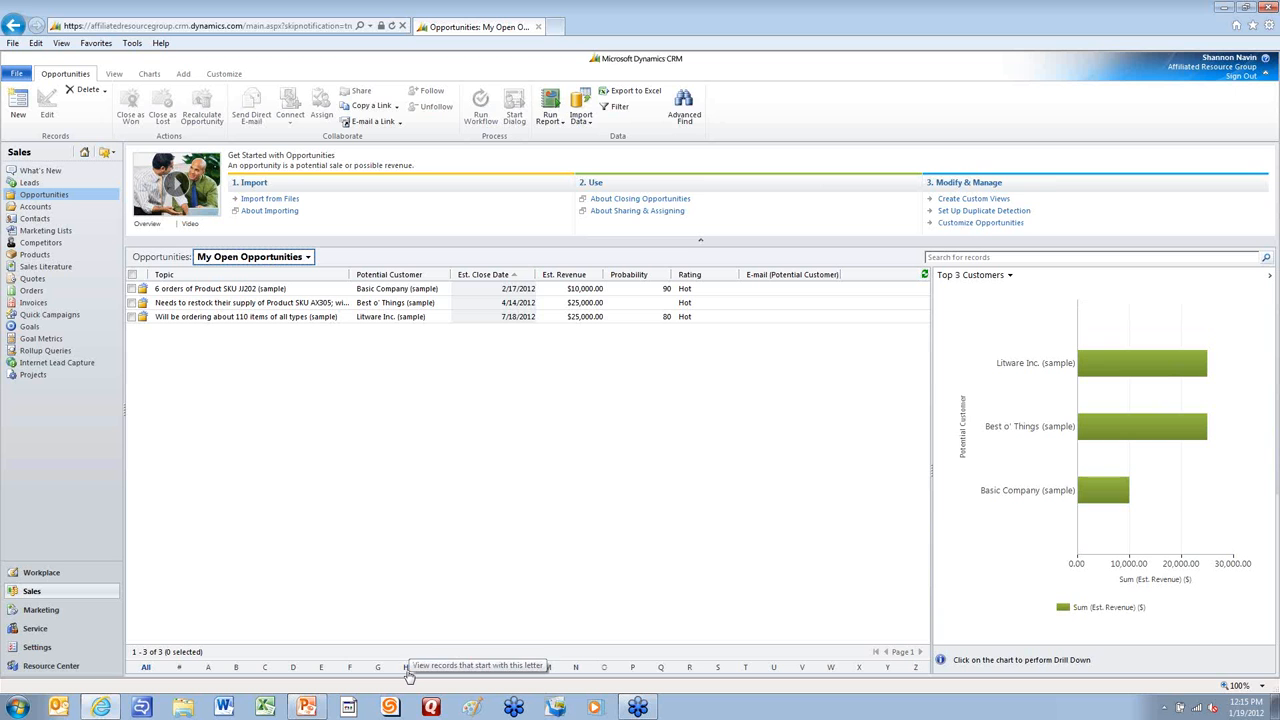
# - Check the naming conventions slide in PowerPoint, and display the Top 3 Customers by Status chart for the opportunities in Dynamics CRM
pyautogui.hotkey('alt', 'Tab')
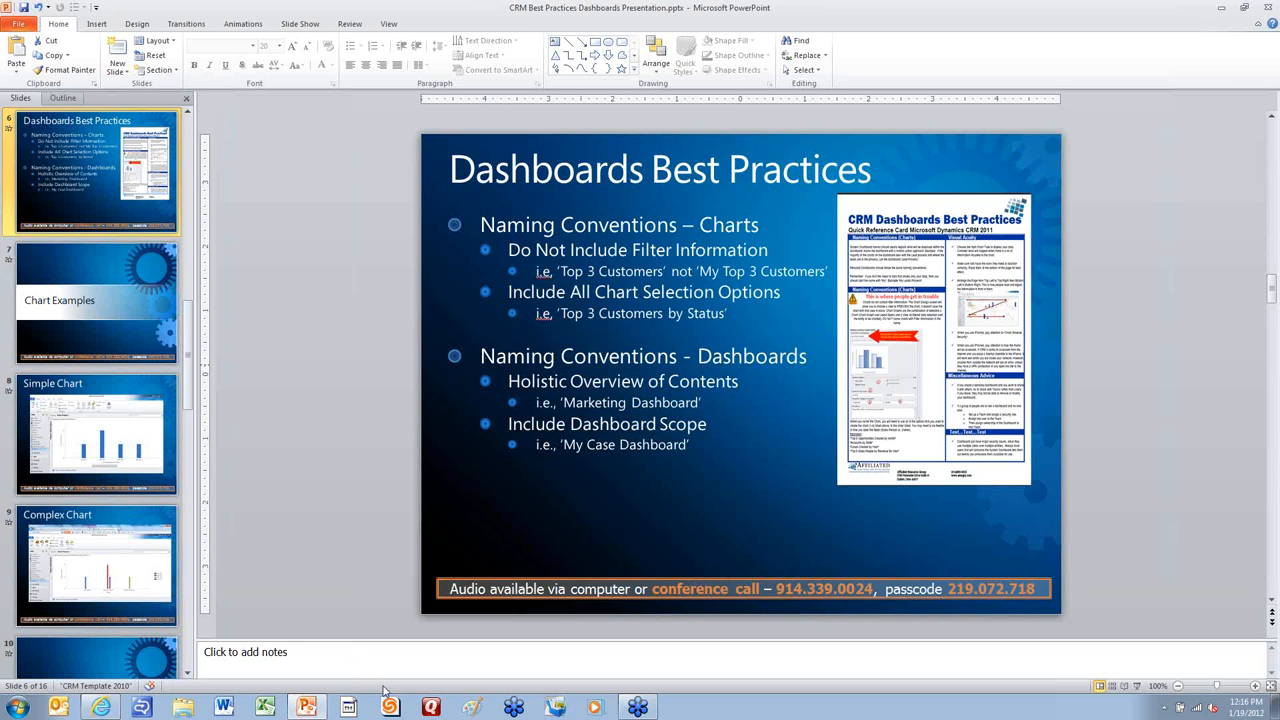
pyautogui.hotkey('alt', 'Tab')
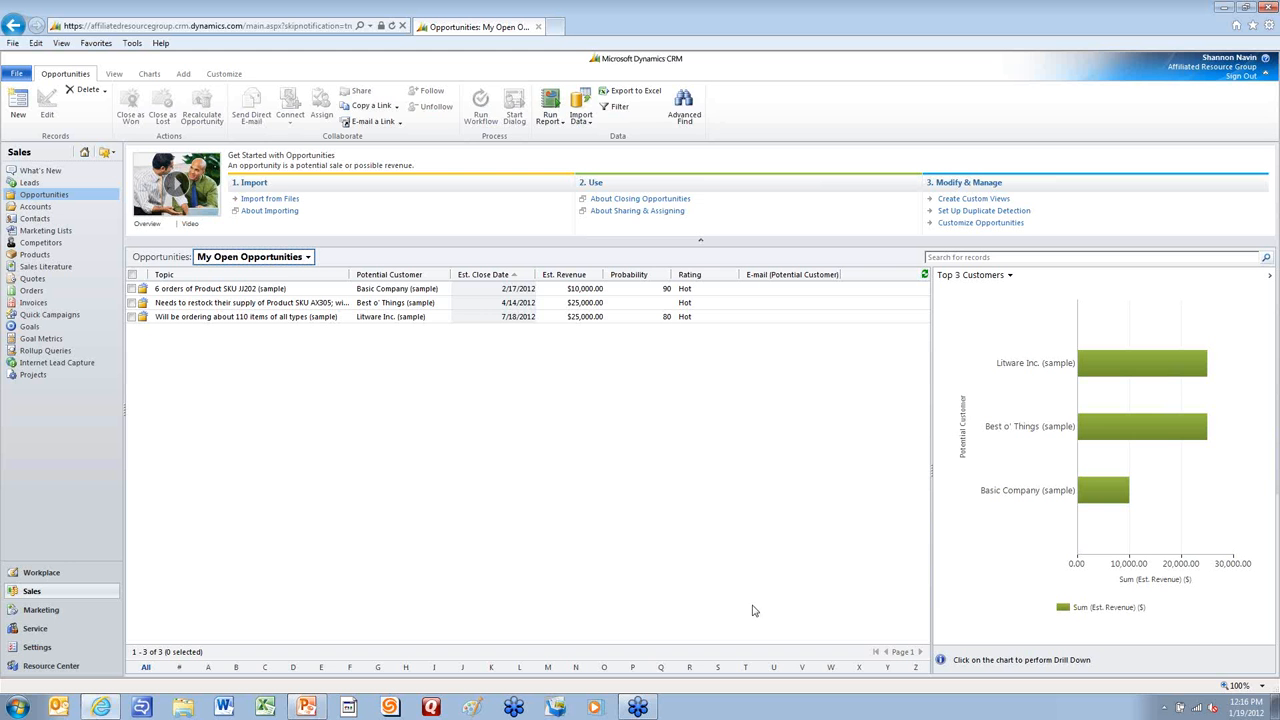
pyautogui.click(1010, 275)
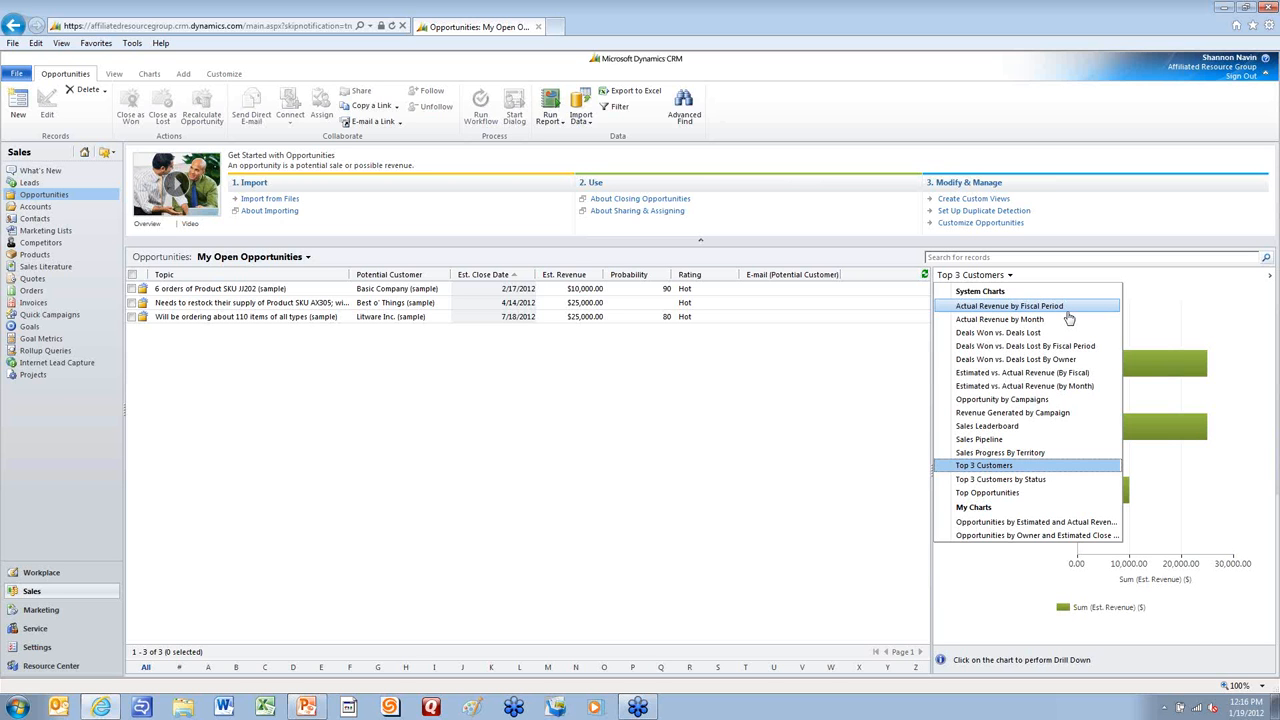
pyautogui.click(1030, 480)
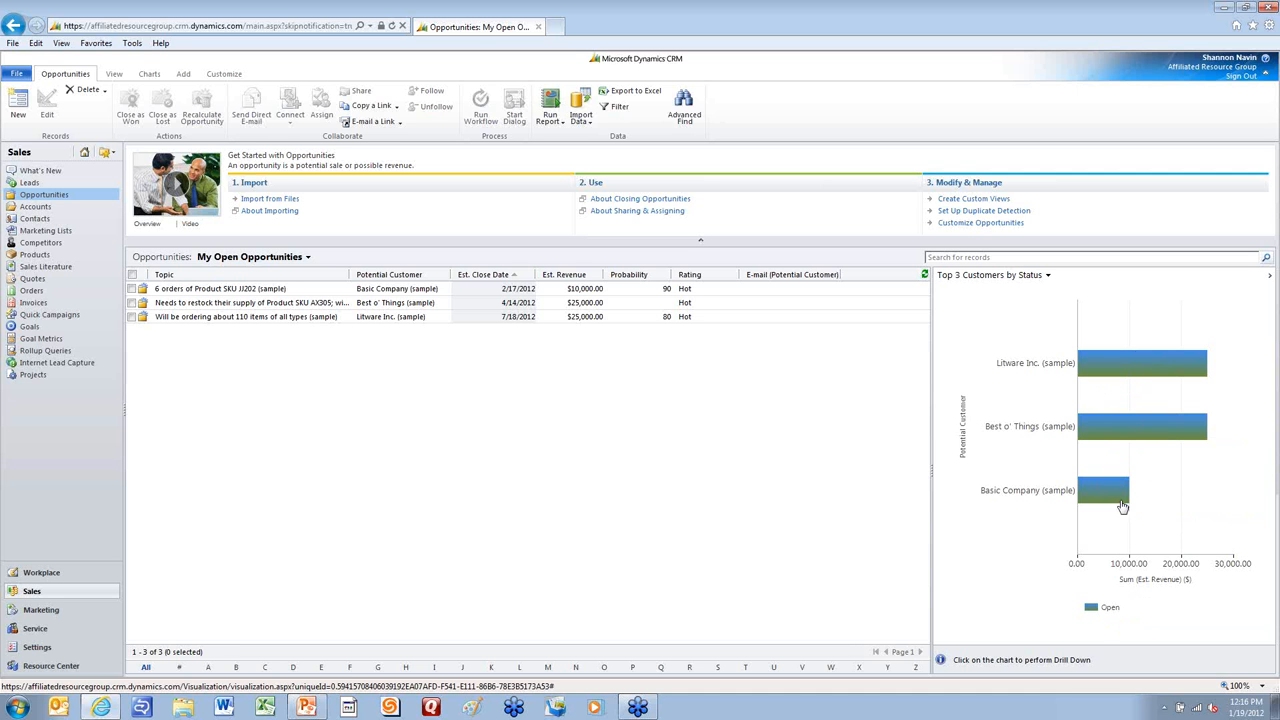
# - Review the chart names available for opportunities and the dashboard naming conventions slide in PowerPoint, and return to Dynamics CRM
pyautogui.click(1048, 277)
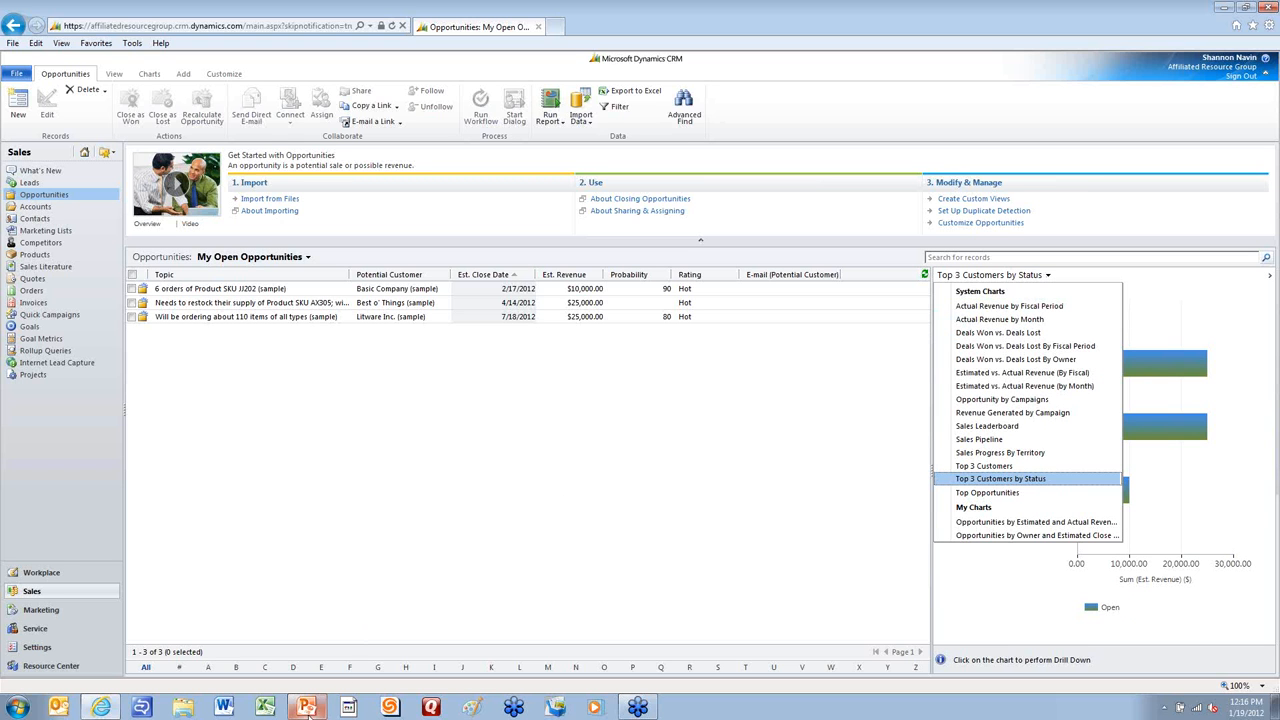
pyautogui.moveTo(308, 708)
pyautogui.hotkey('alt', 'Tab')
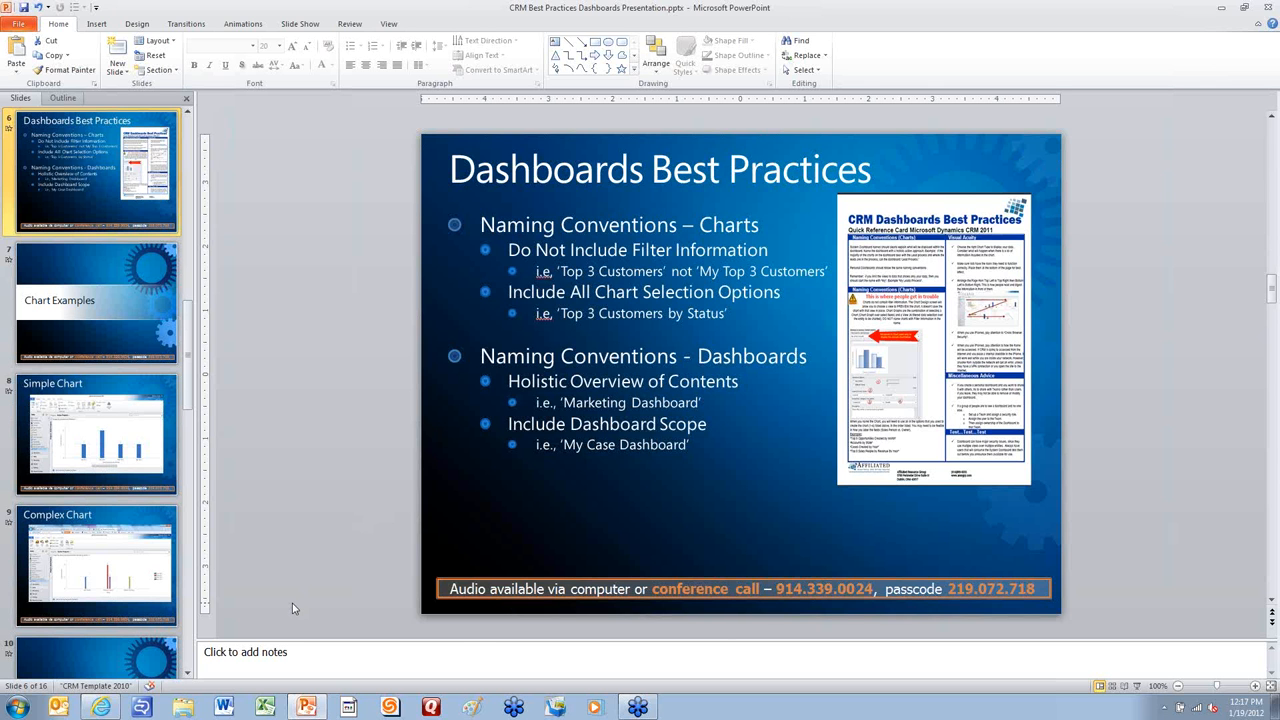
pyautogui.hotkey('alt', 'Tab')
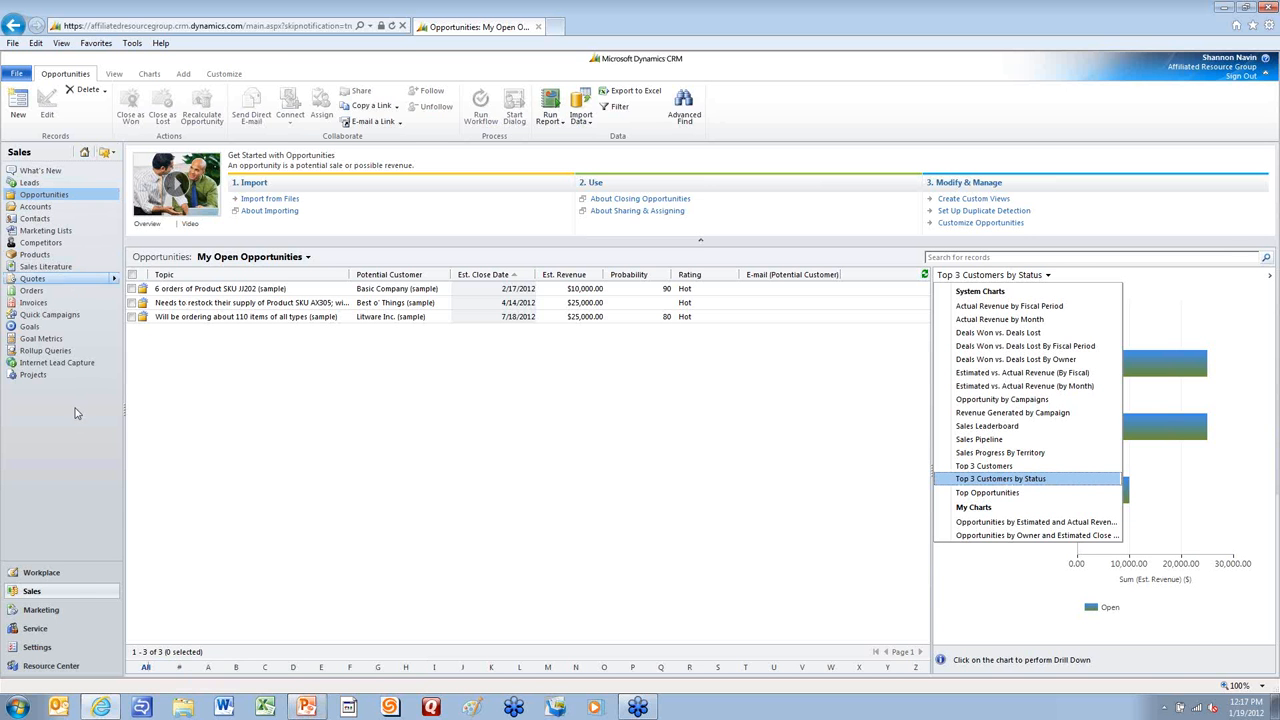
# - Open the Workplace dashboards and display My KPI Dashboard
pyautogui.click(75, 576)
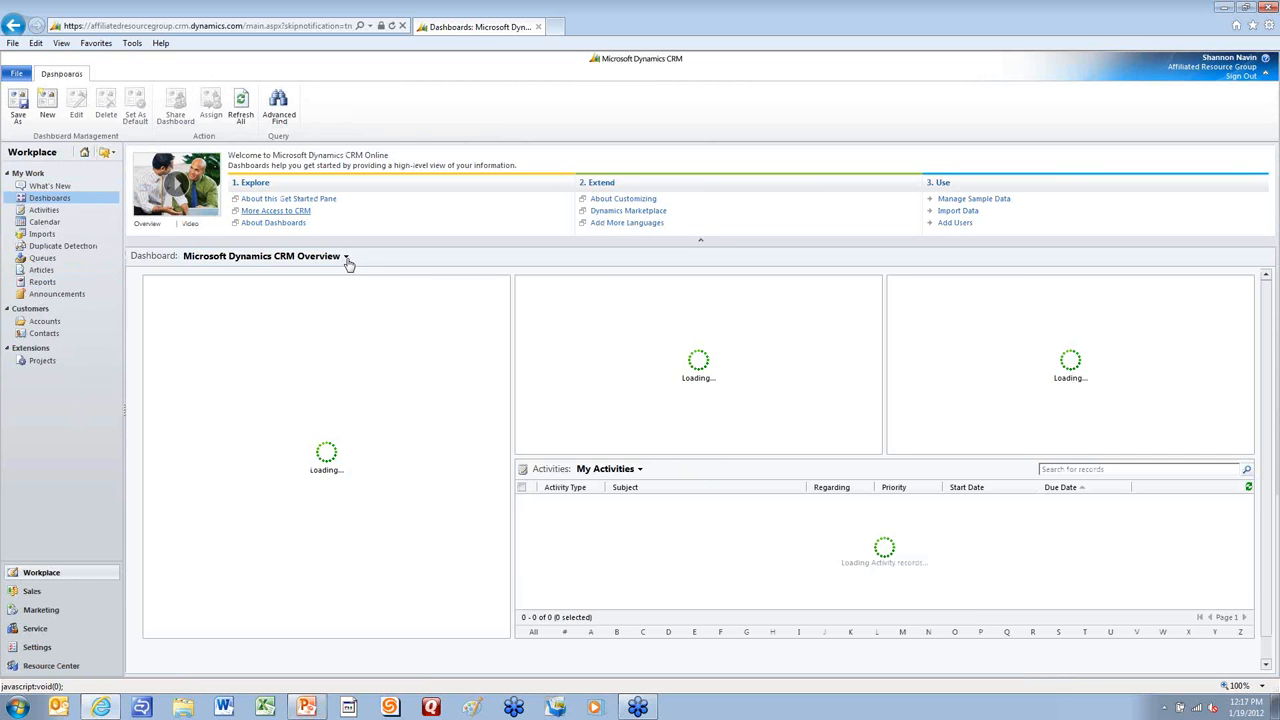
pyautogui.click(346, 258)
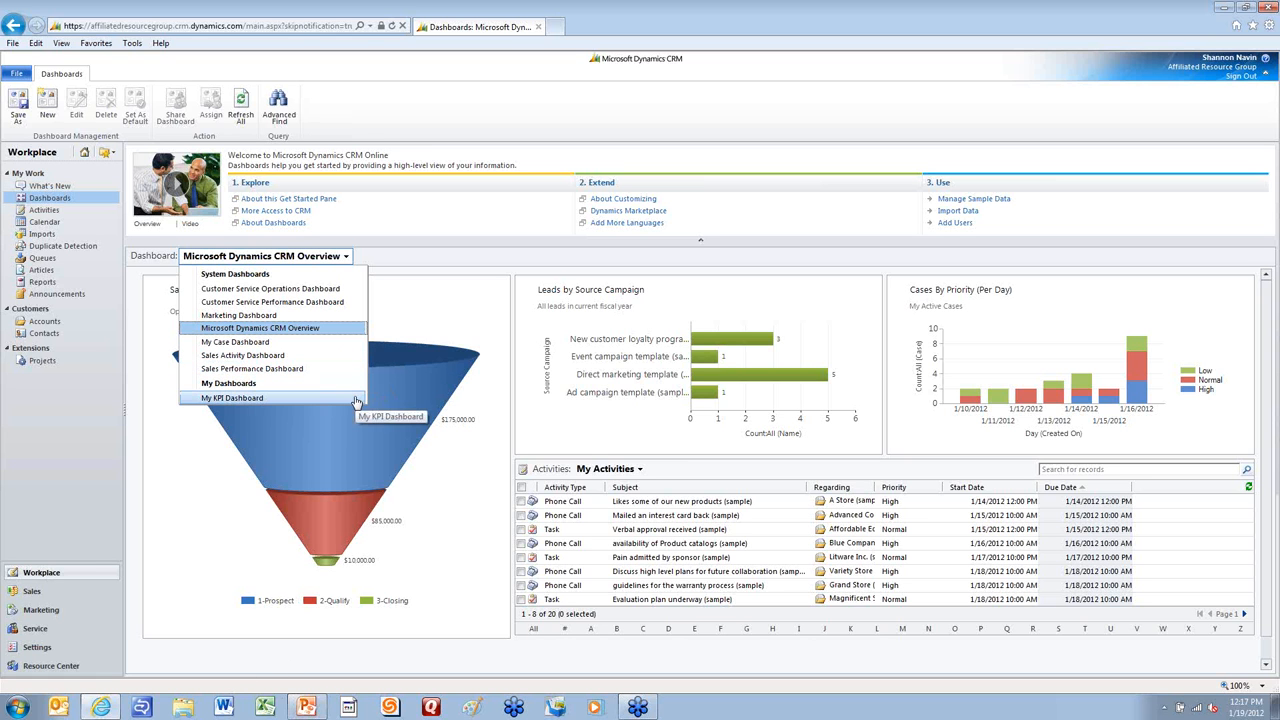
pyautogui.click(355, 401)
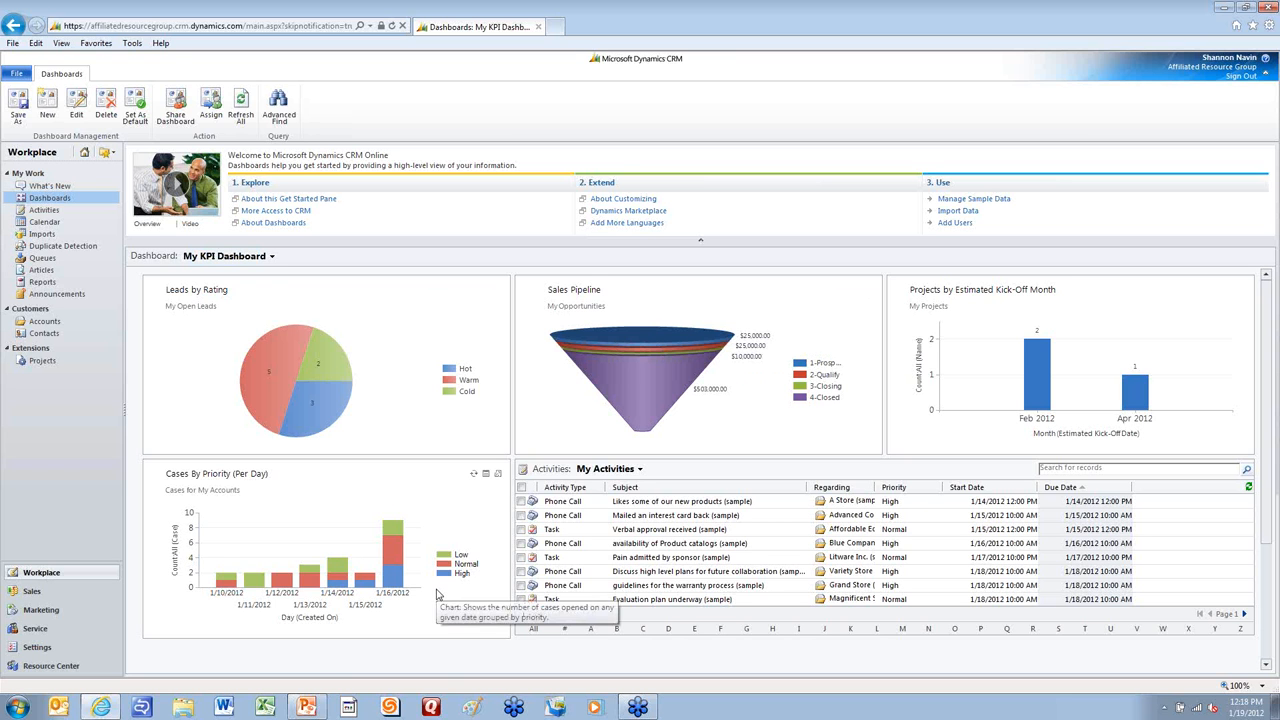
# - Switch to the PowerPoint presentation and show slide 7, Chart Examples
pyautogui.hotkey('alt', 'Tab')
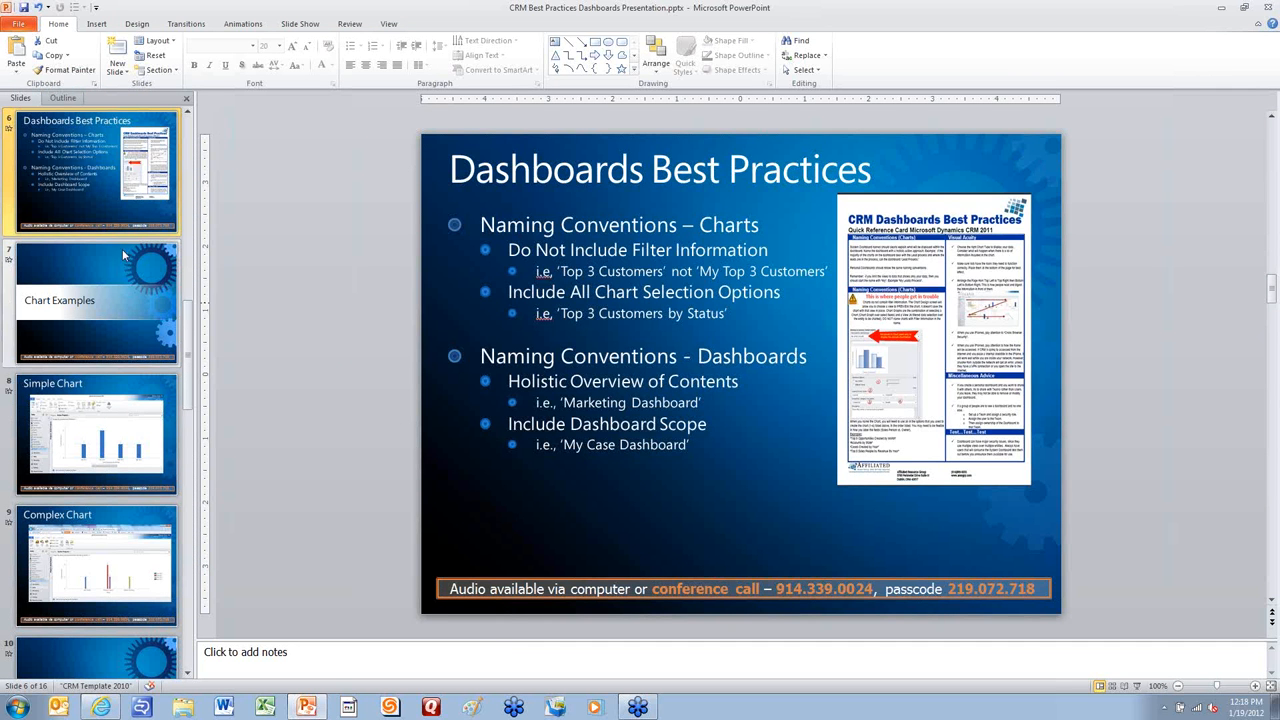
pyautogui.click(103, 290)
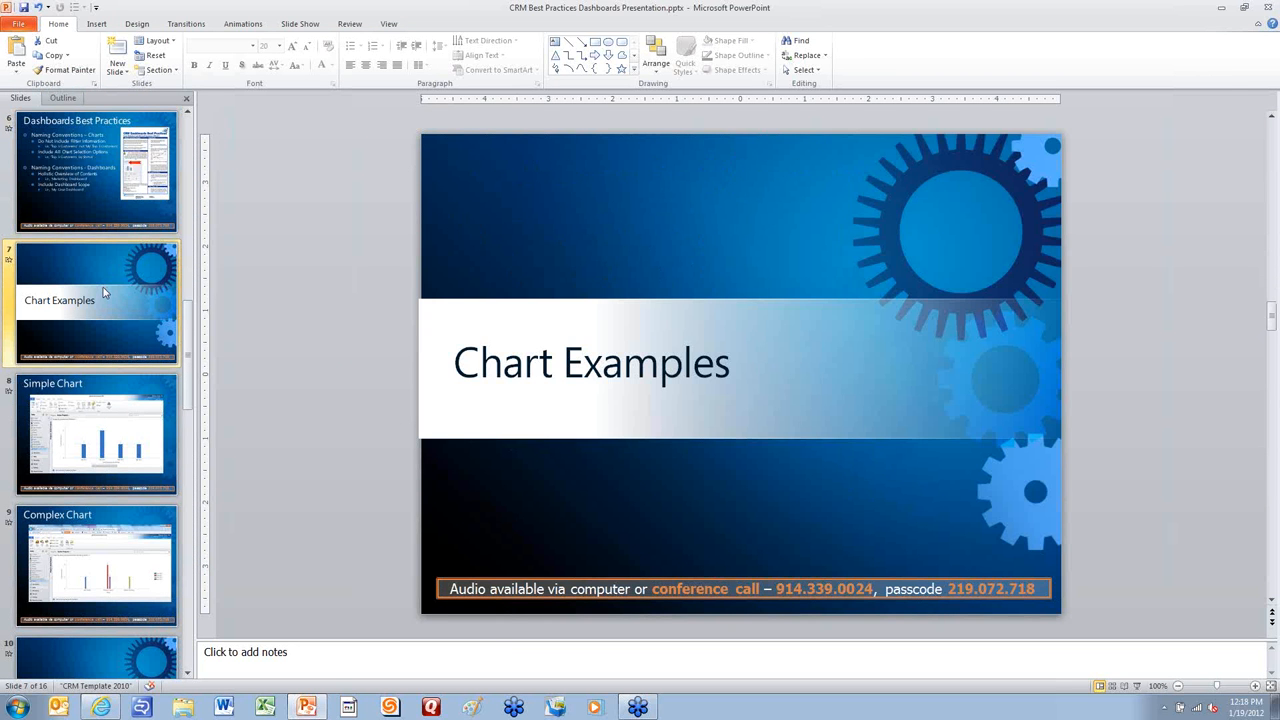
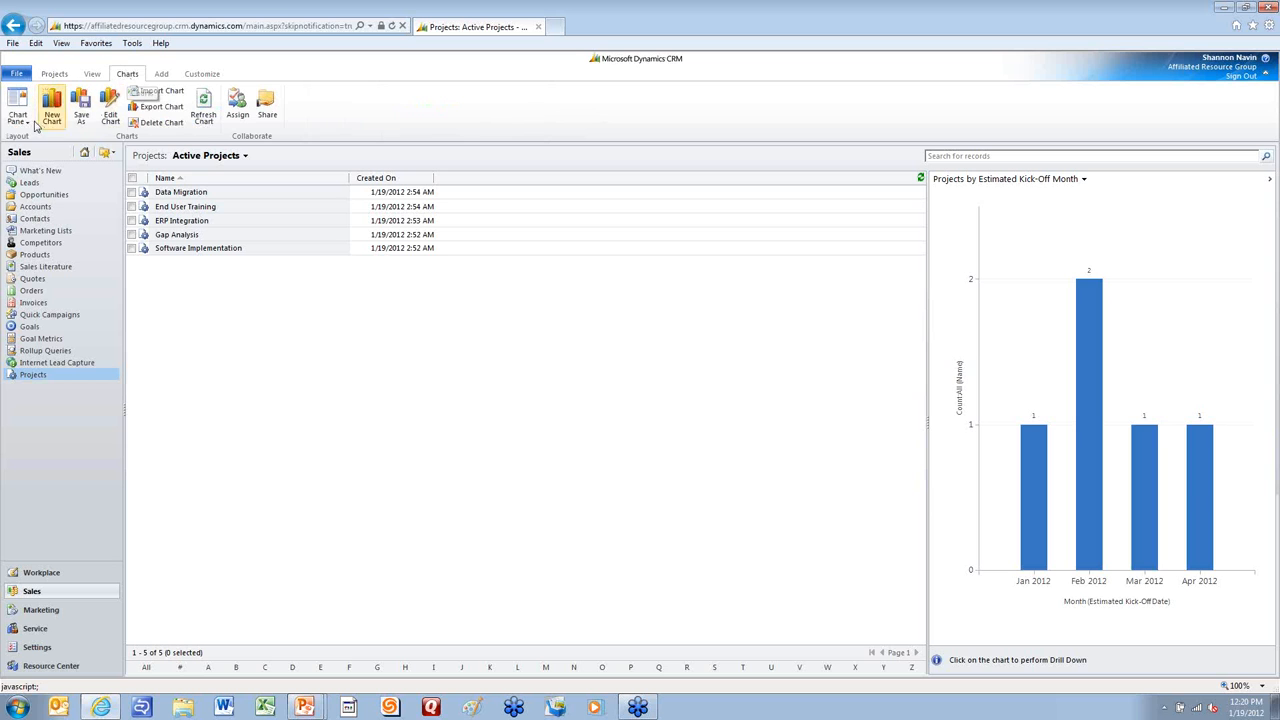
# - Place the chart pane above the Active Projects list
pyautogui.click(18, 116)
pyautogui.click(28, 153)
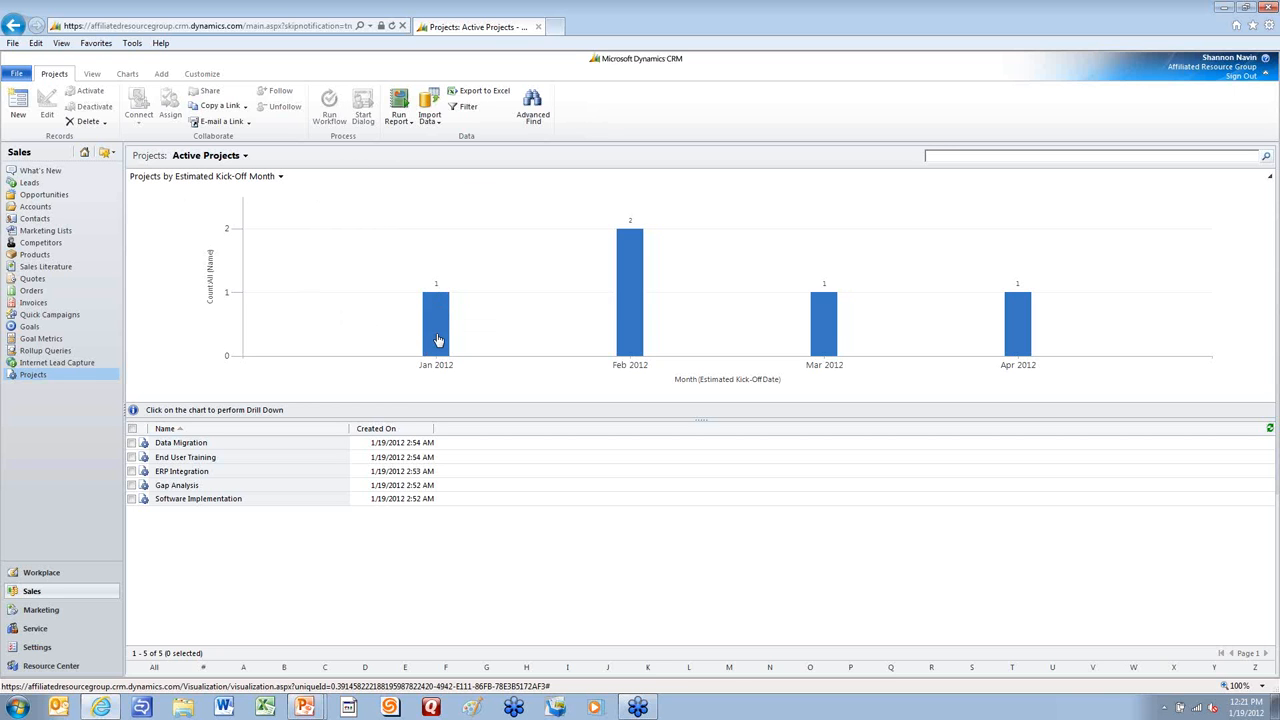
# - Drill into the Feb 2012 column of the projects chart, and reload the full Active Projects list
pyautogui.moveTo(438, 340)
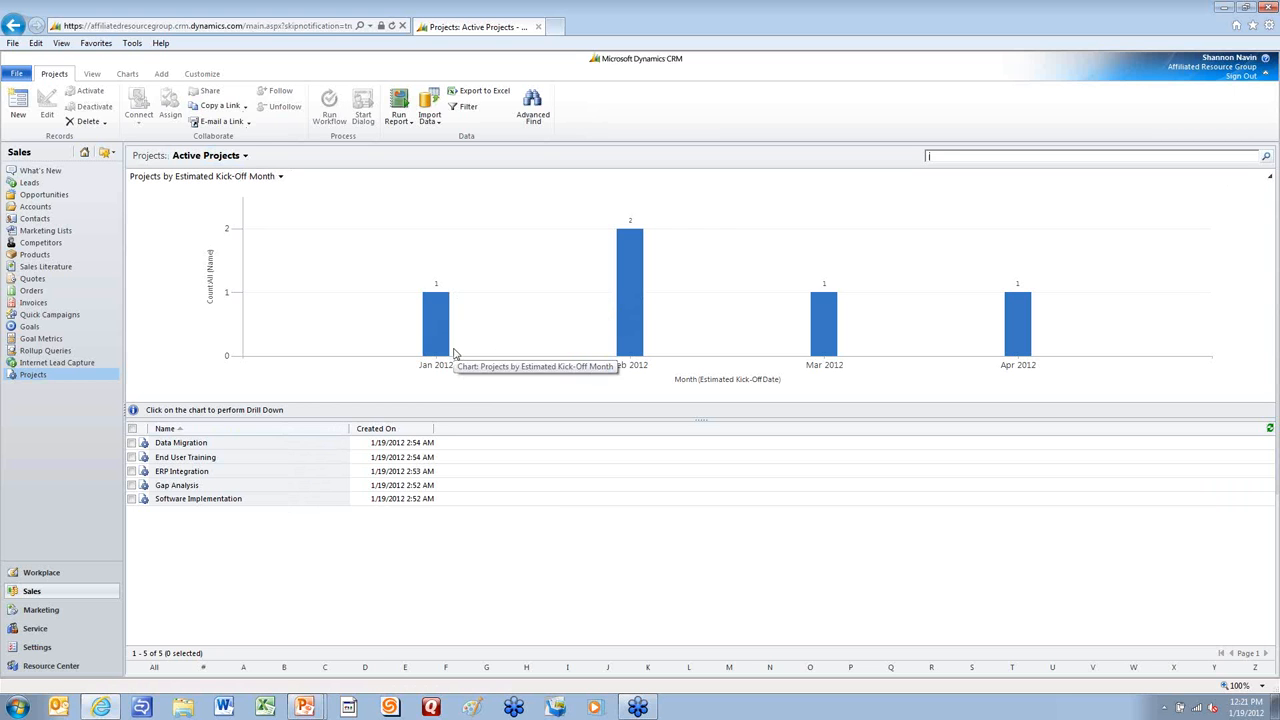
pyautogui.click(627, 302)
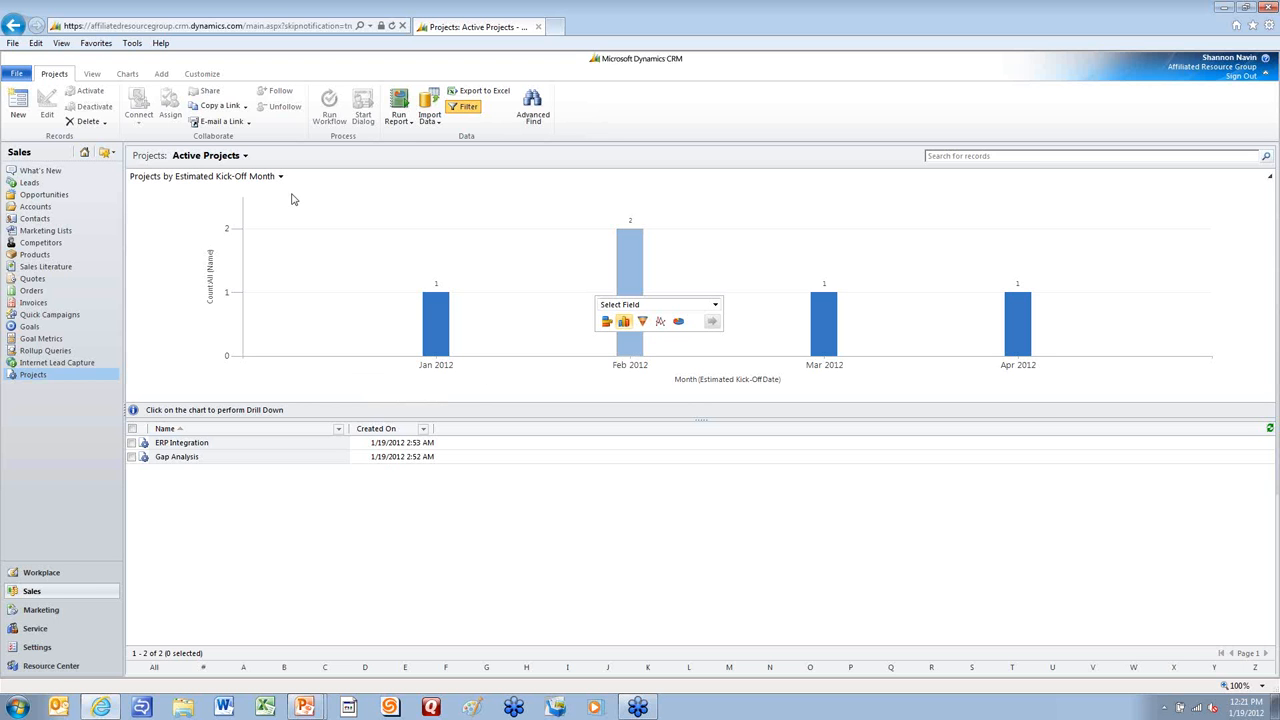
pyautogui.click(76, 376)
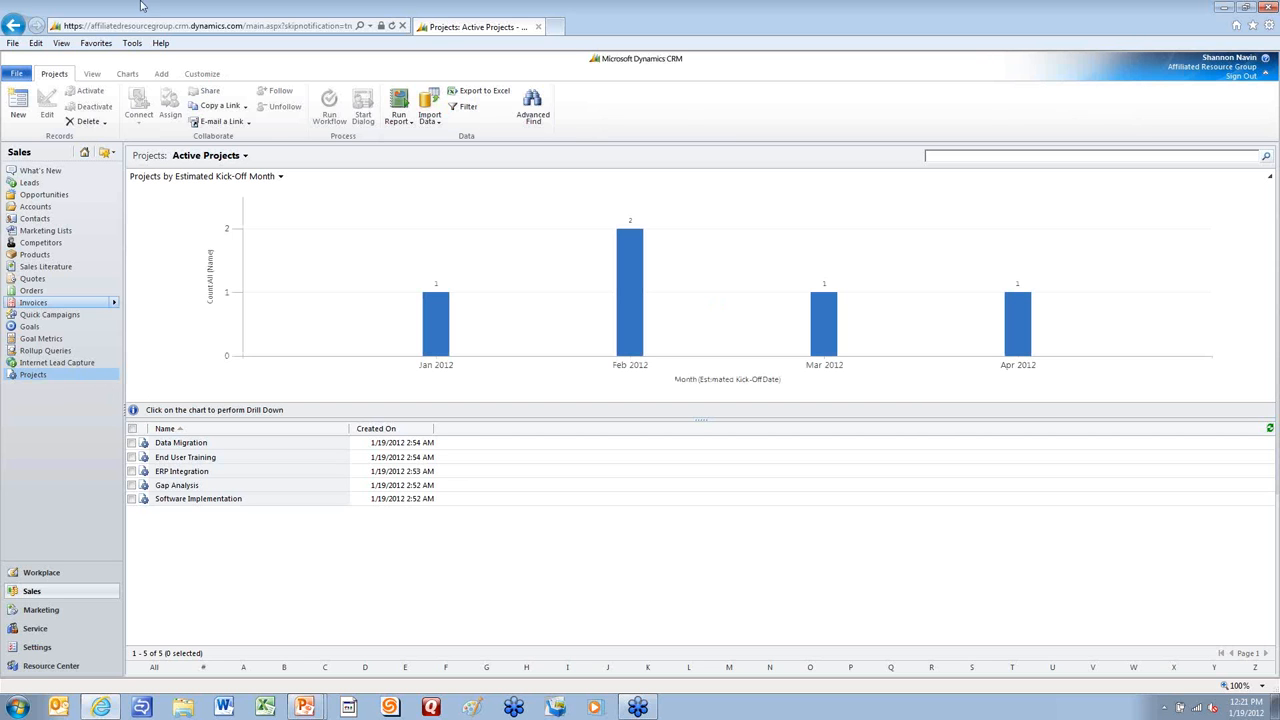
# - Create a new chart for projects and name it "Projects by Estimated Kick-Off Date"
pyautogui.click(129, 78)
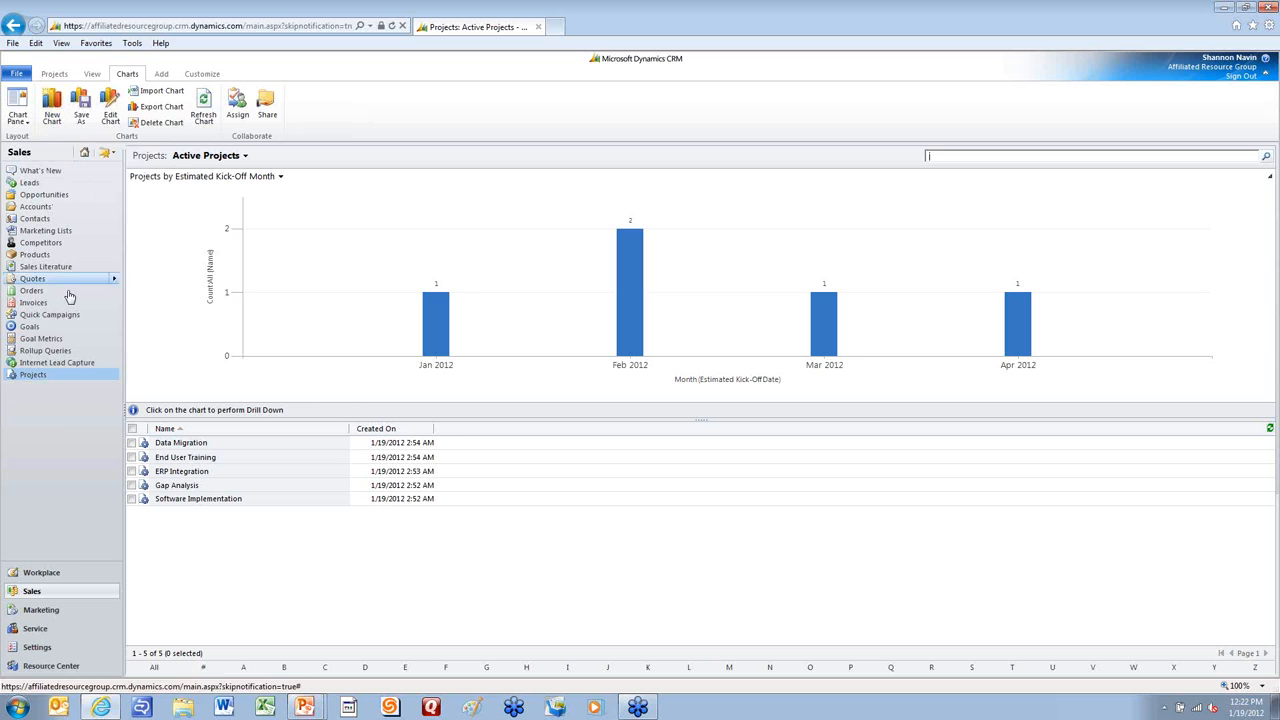
pyautogui.click(52, 112)
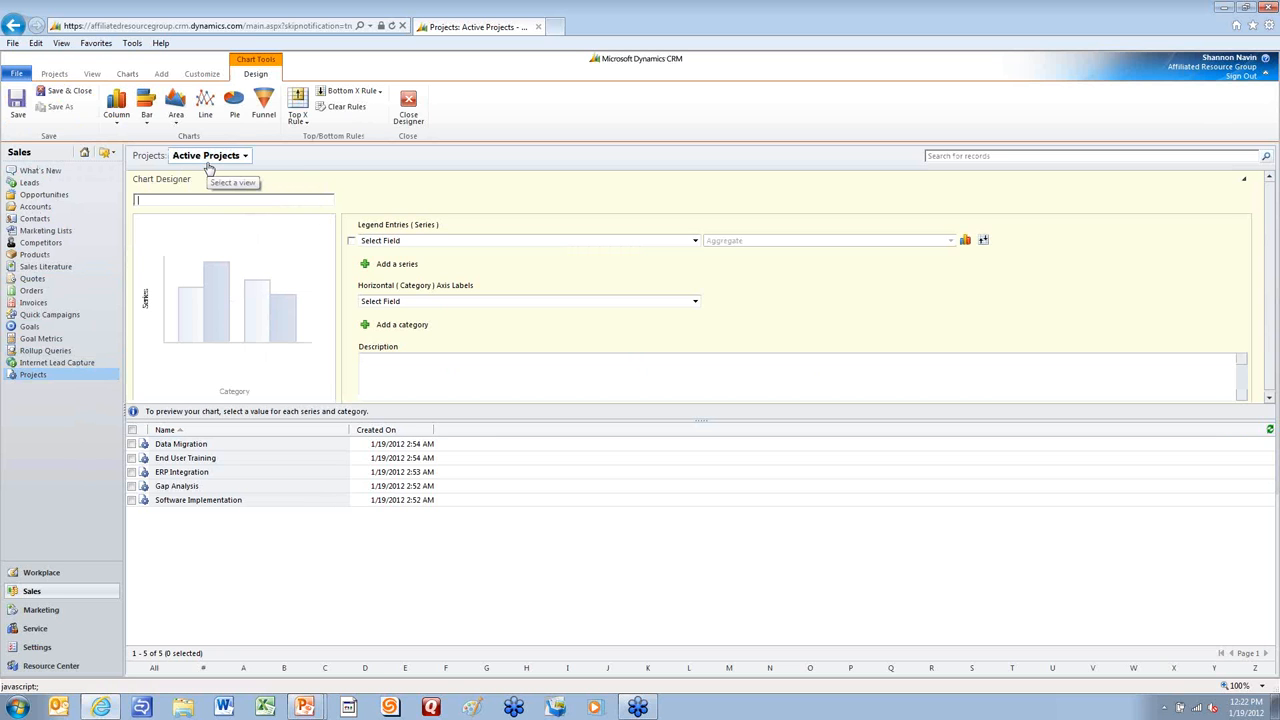
pyautogui.write('Projects by Estimated R')
pyautogui.write('ick-Off Date')
# - Set the chart's legend series to the Project field and its horizontal category to Estimated Kick-Off Date
pyautogui.click(351, 242)
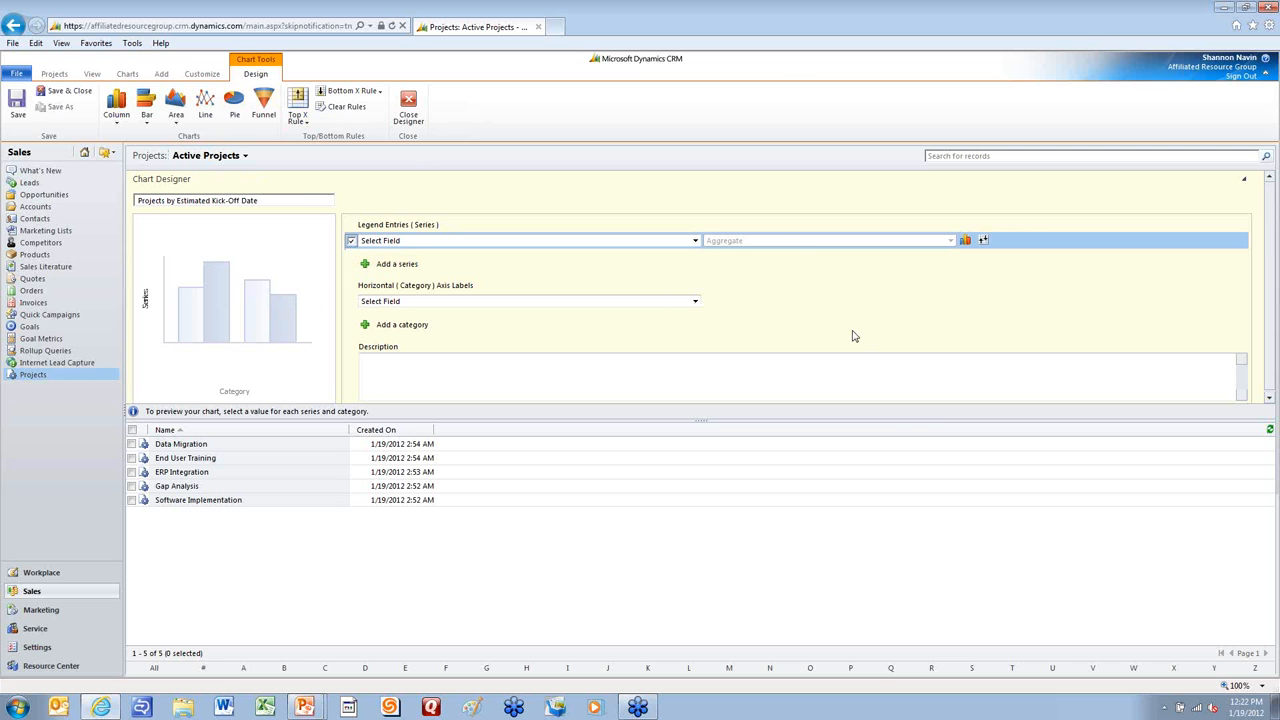
pyautogui.click(695, 241)
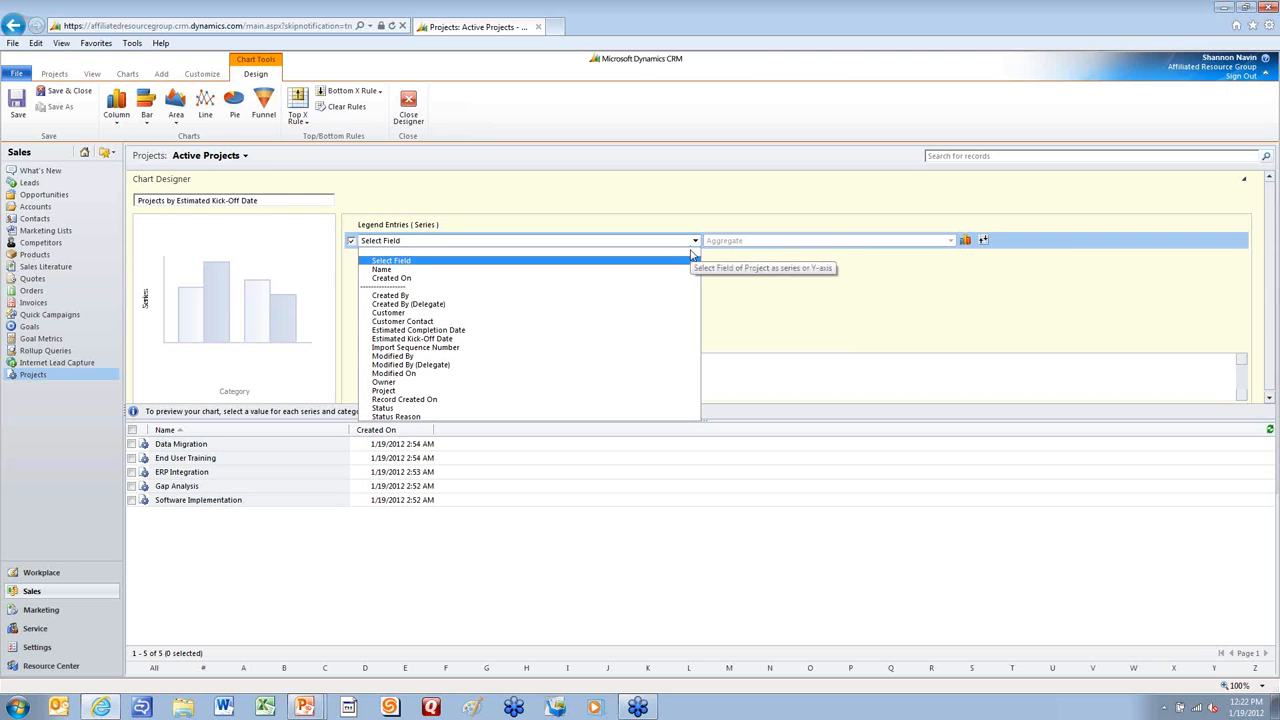
pyautogui.click(665, 390)
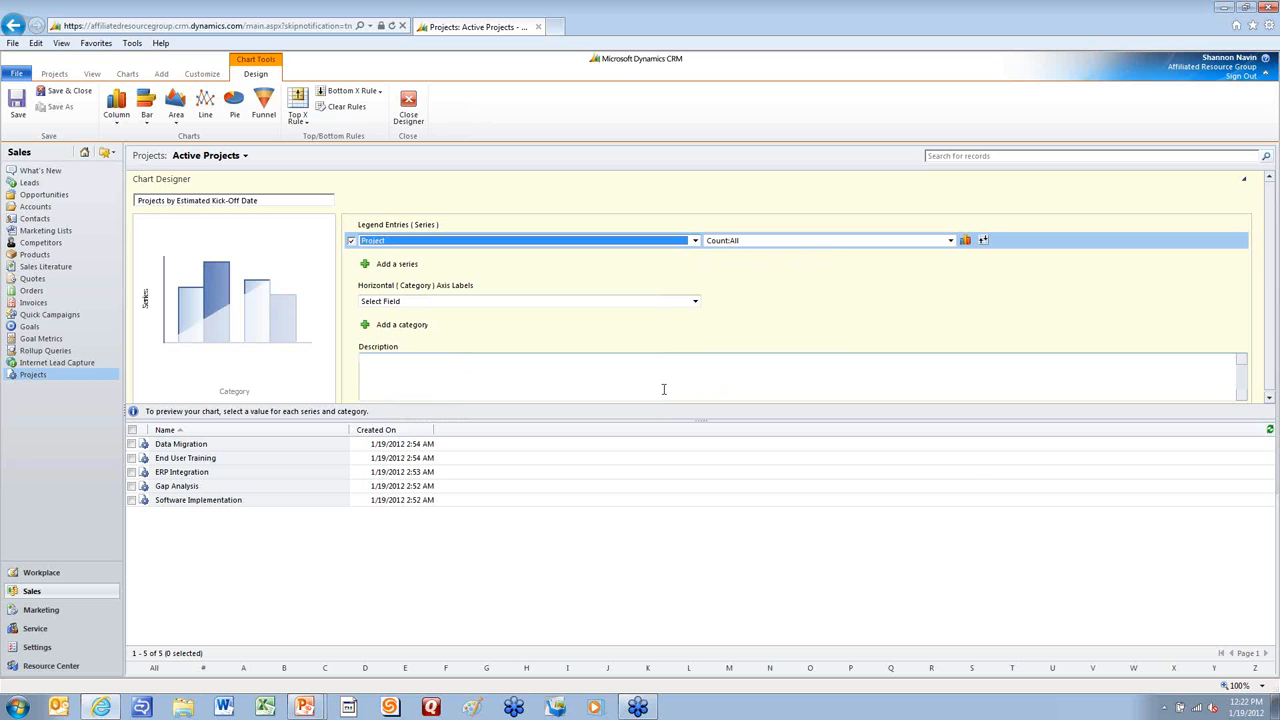
pyautogui.click(694, 302)
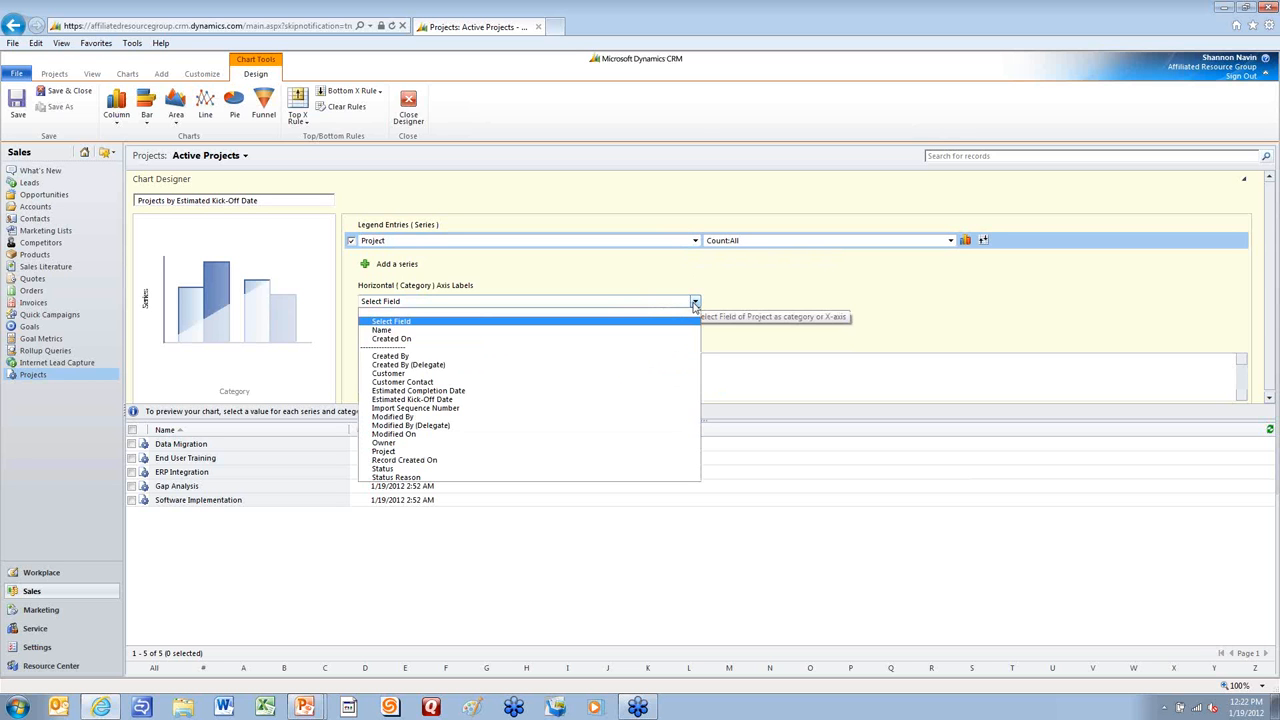
pyautogui.click(660, 398)
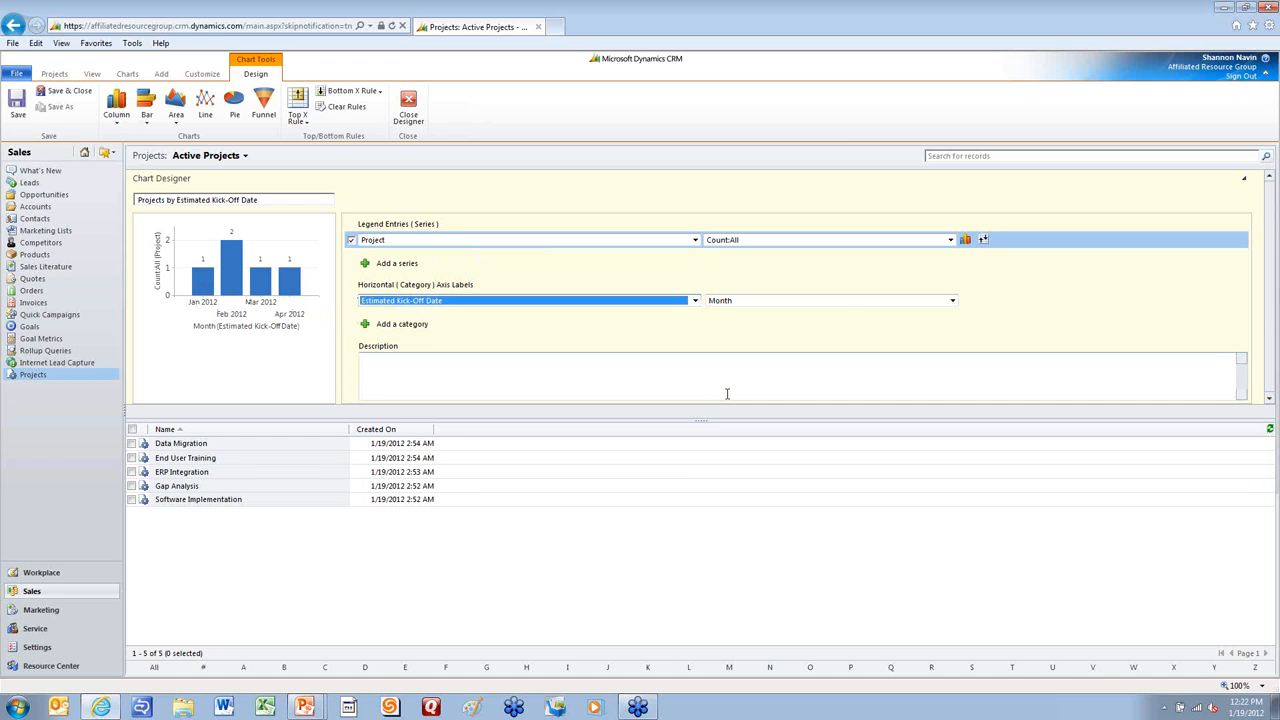
pyautogui.click(695, 301)
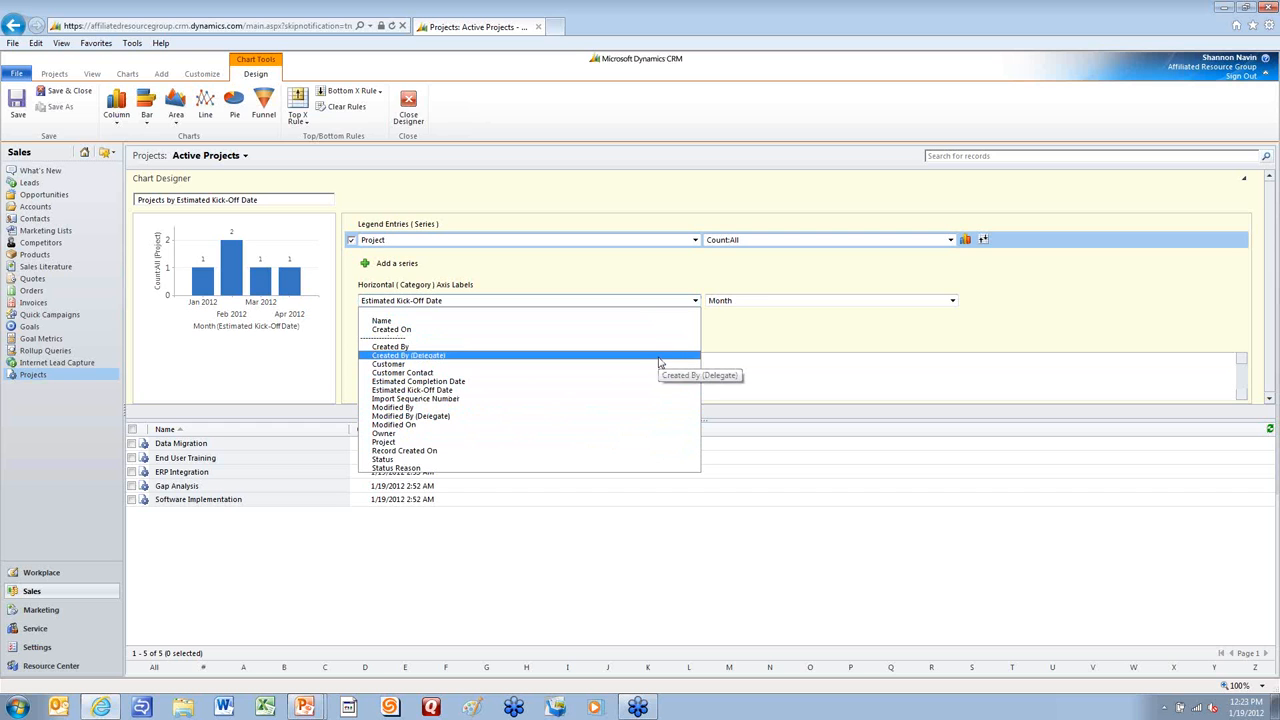
pyautogui.click(752, 332)
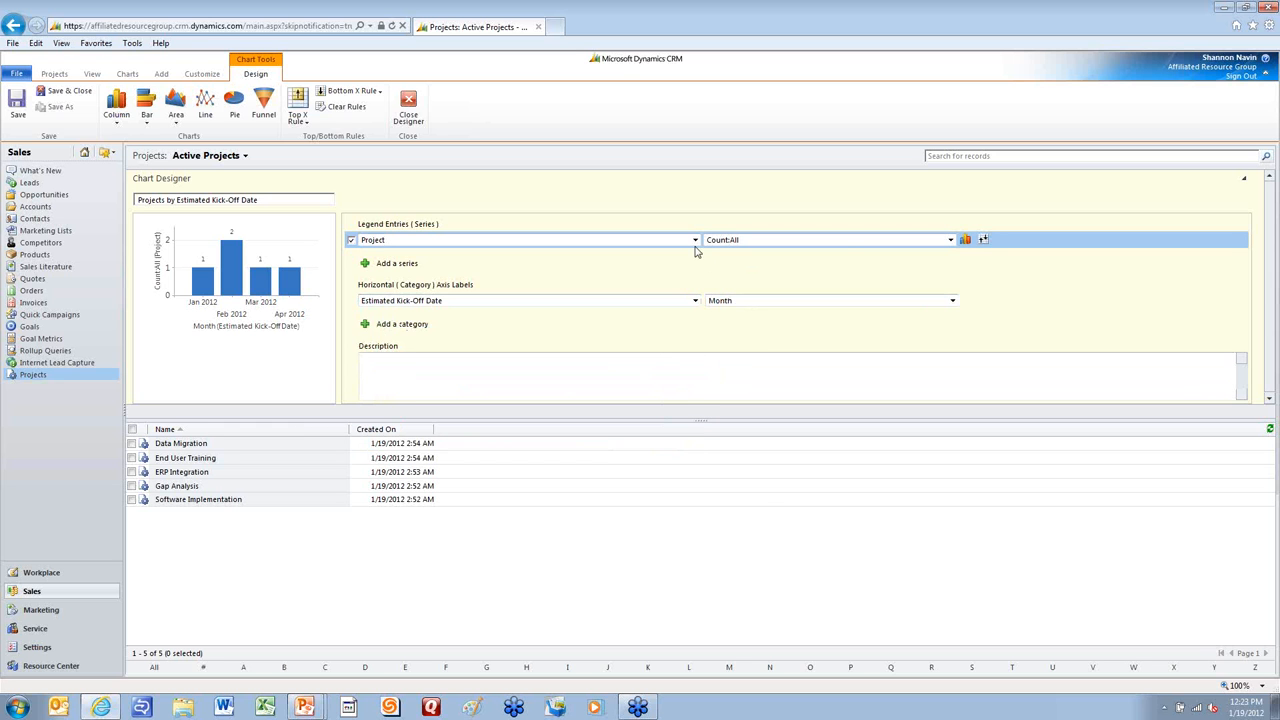
pyautogui.click(696, 242)
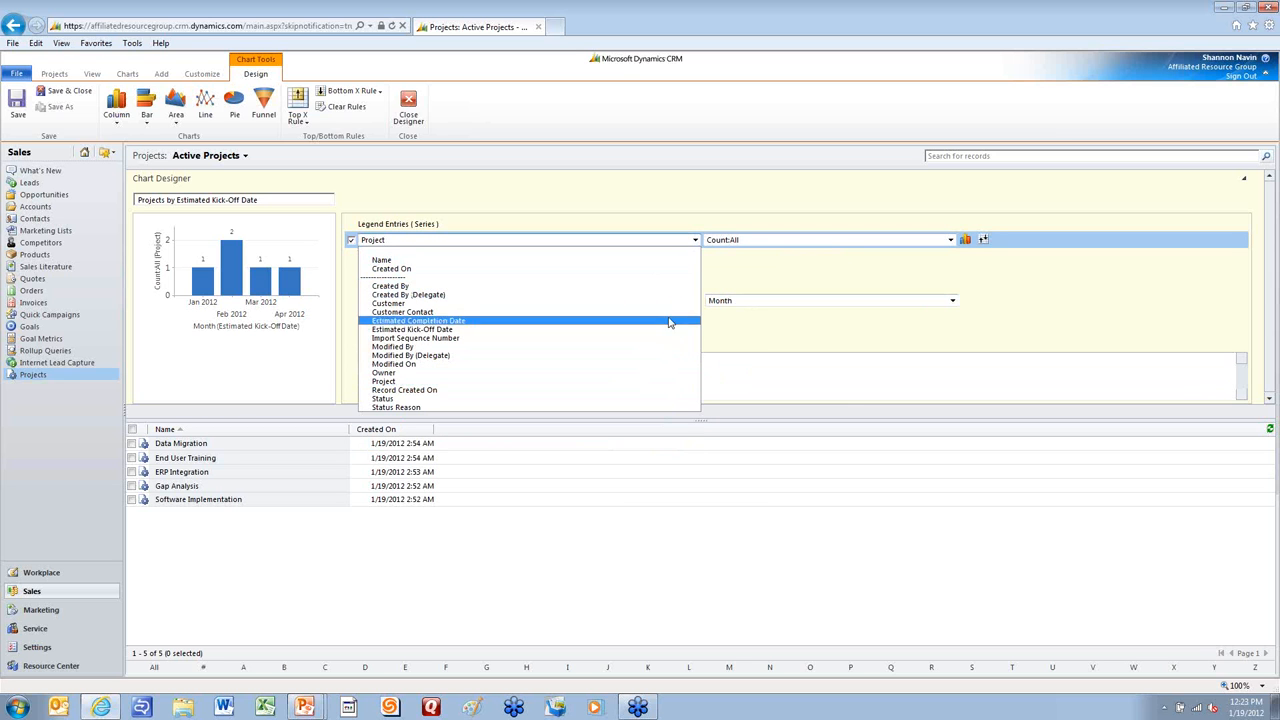
pyautogui.click(751, 270)
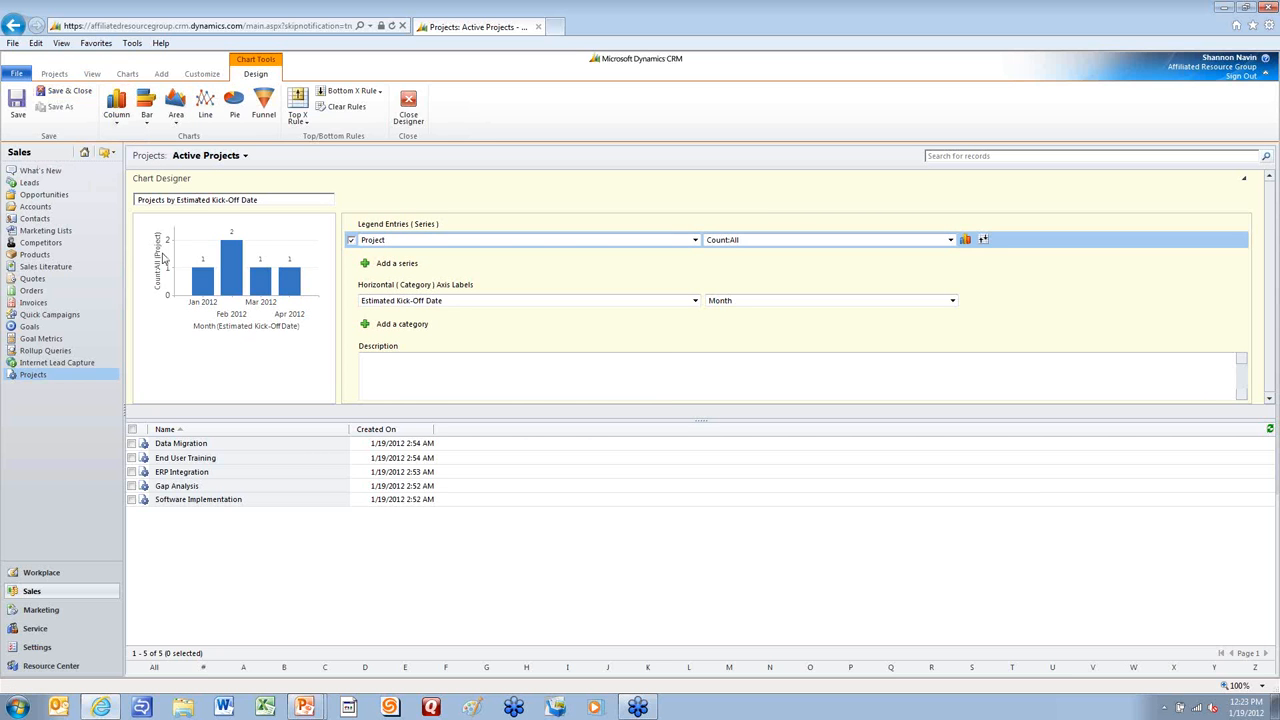
# - Leave the chart designer without saving, and present the Complex Chart slide of the PowerPoint presentation as a slide show
pyautogui.click(89, 378)
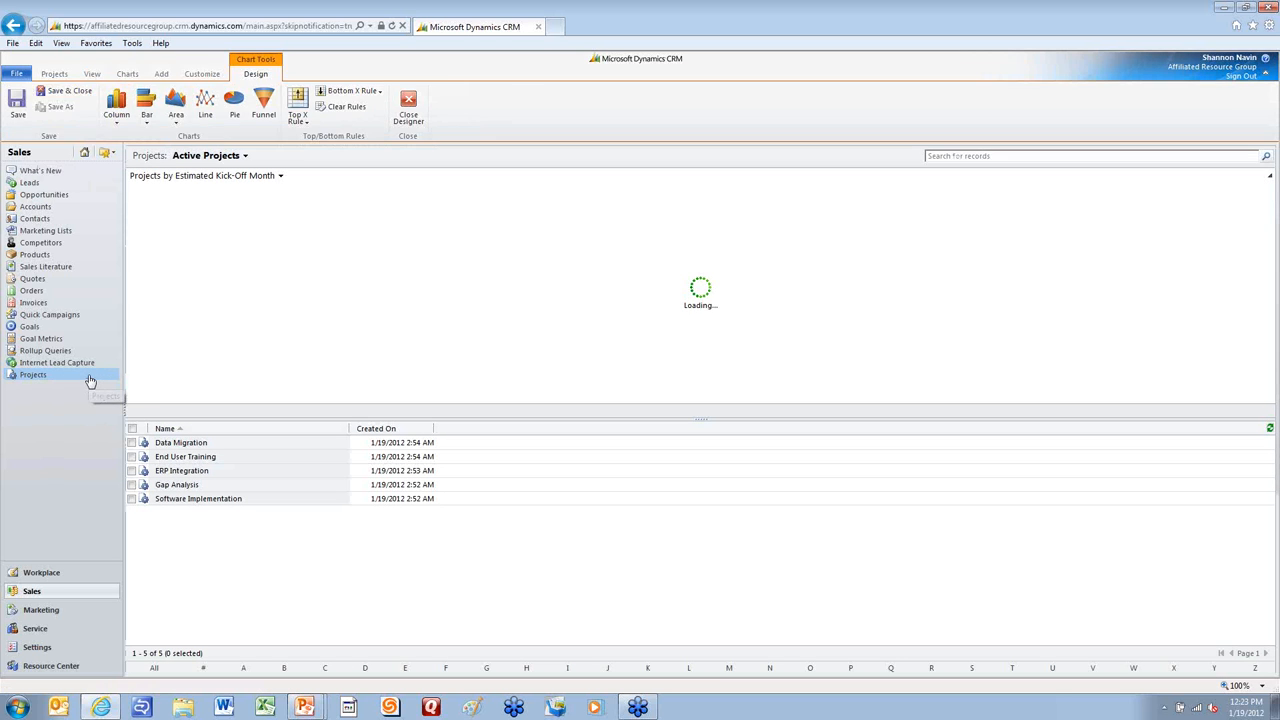
pyautogui.click(305, 707)
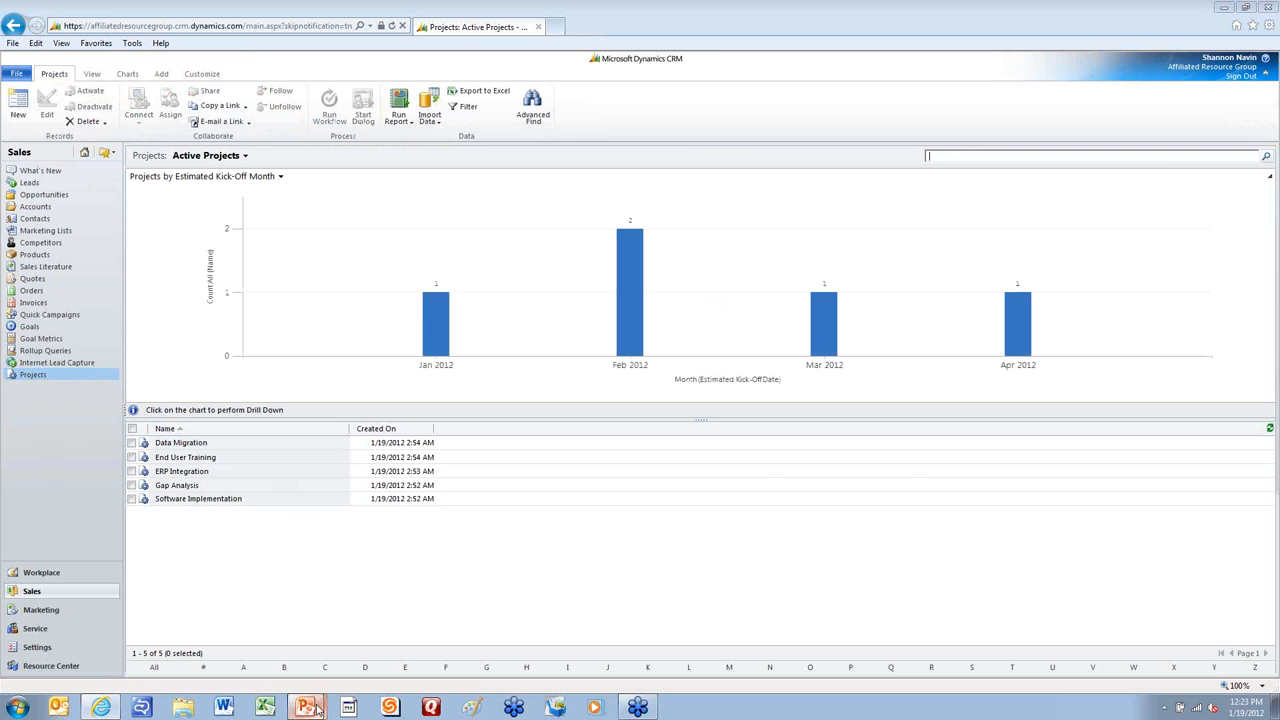
pyautogui.click(310, 654)
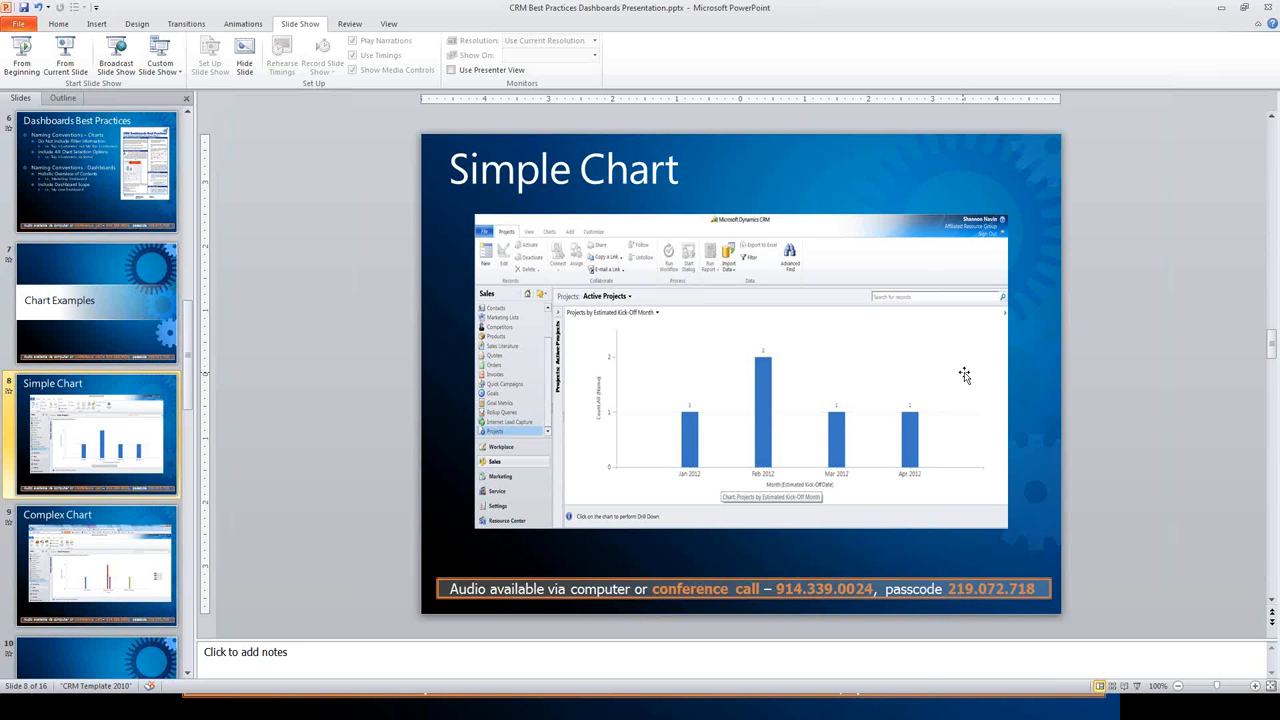
pyautogui.click(135, 548)
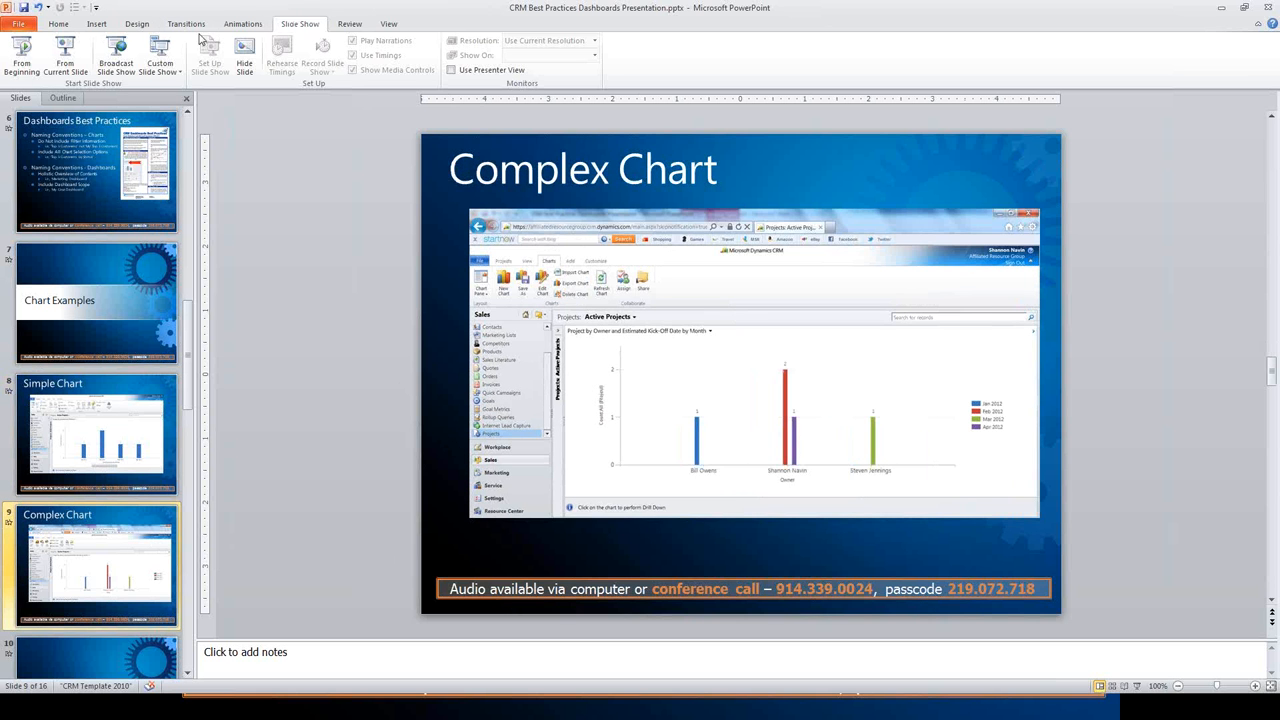
pyautogui.click(65, 52)
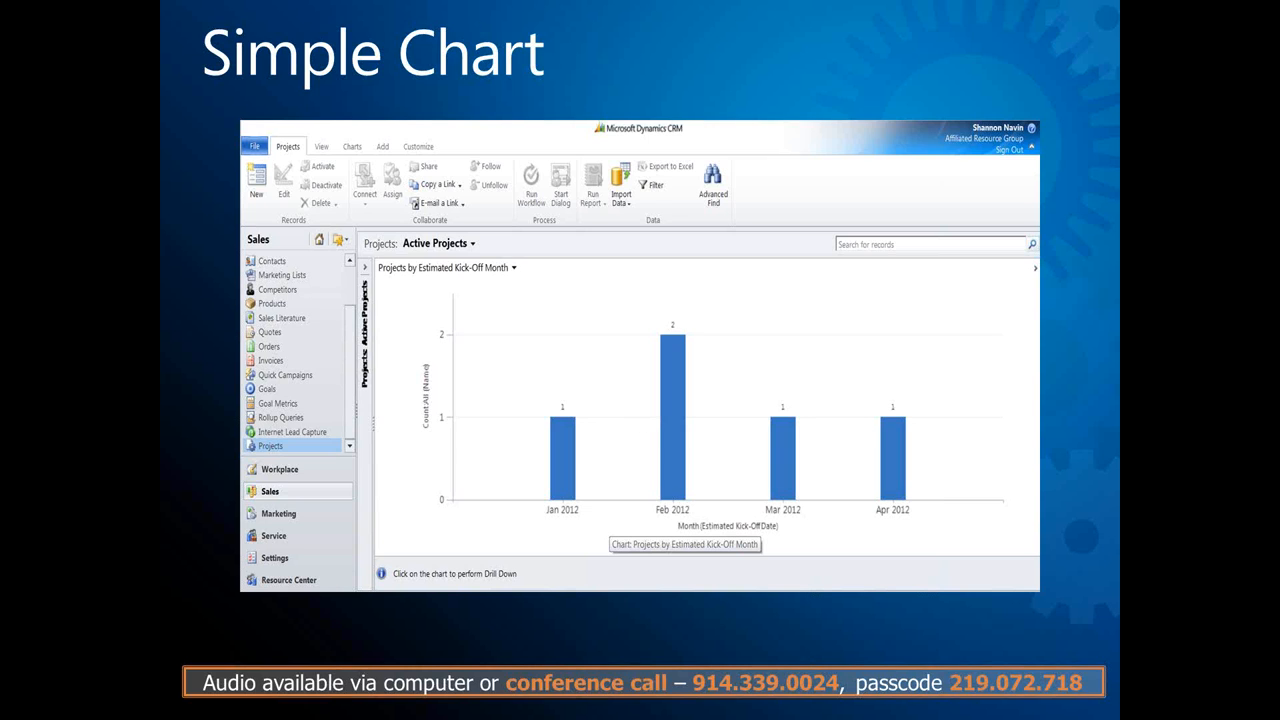
pyautogui.click(511, 124)
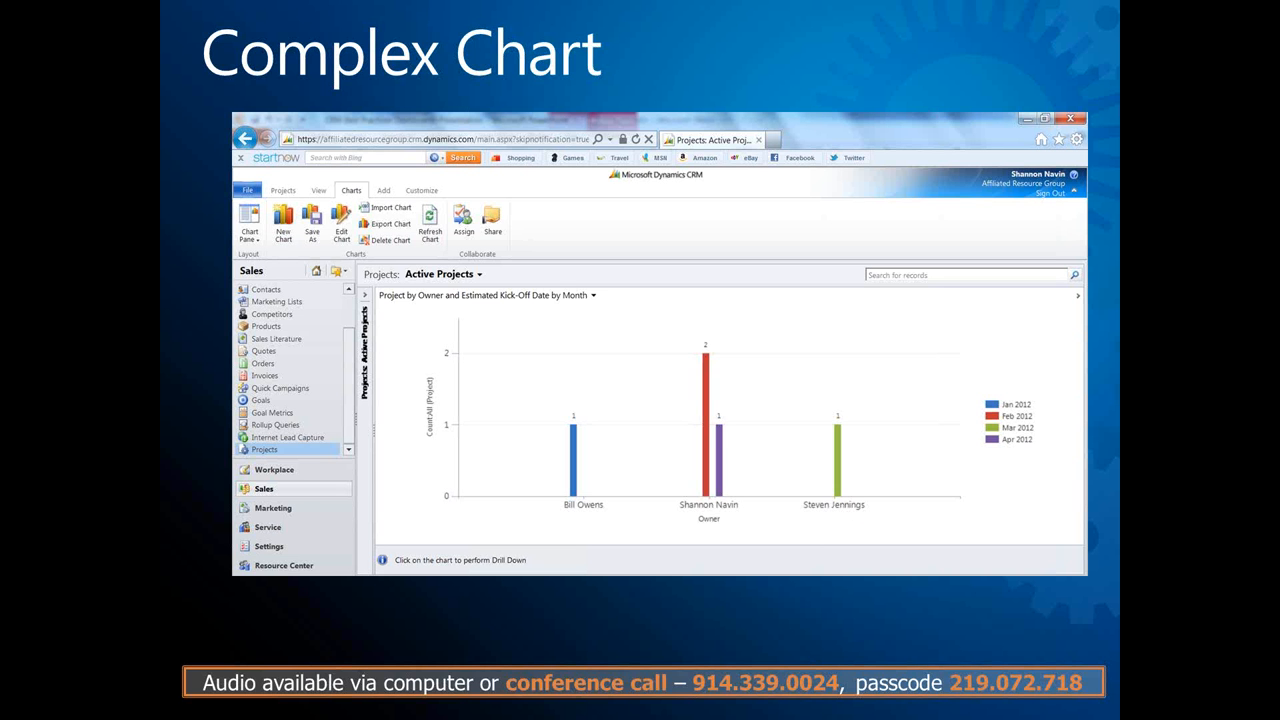
pyautogui.press('Escape')
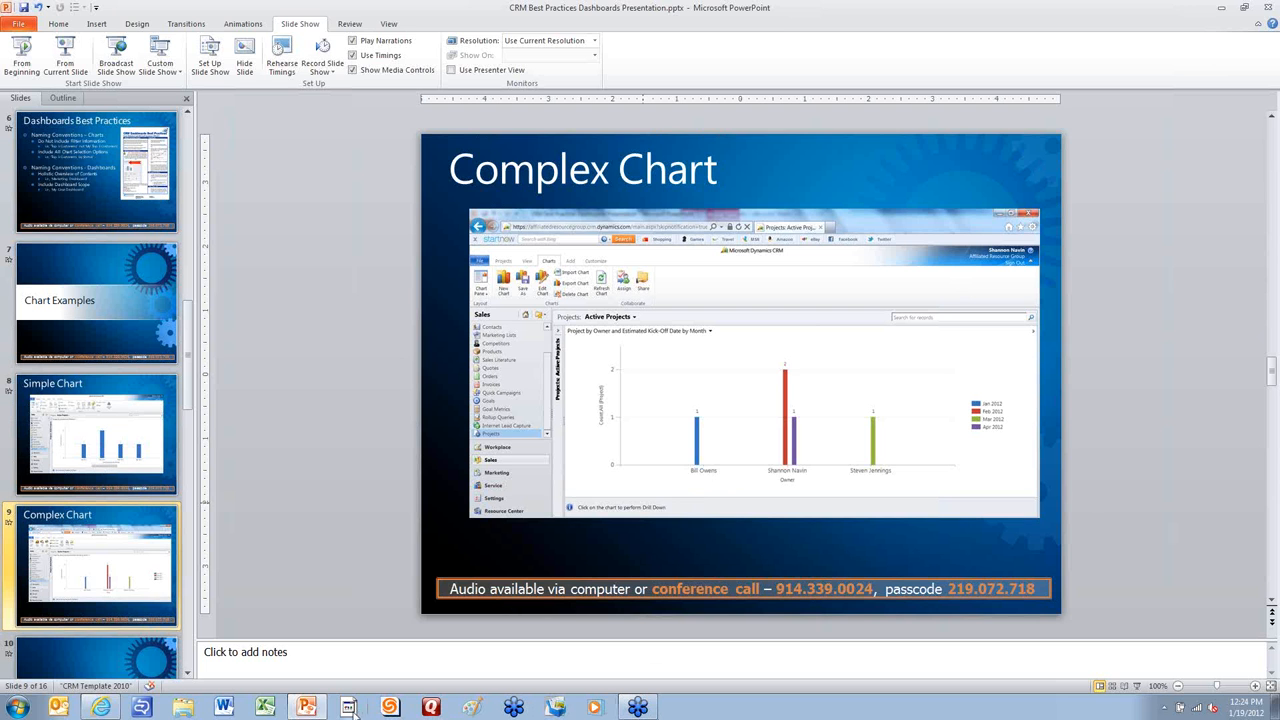
# - Return to Dynamics CRM and start a new projects chart named "Projects by Owner by Estimated Kick-Off Date"
pyautogui.hotkey('alt', 'Tab')
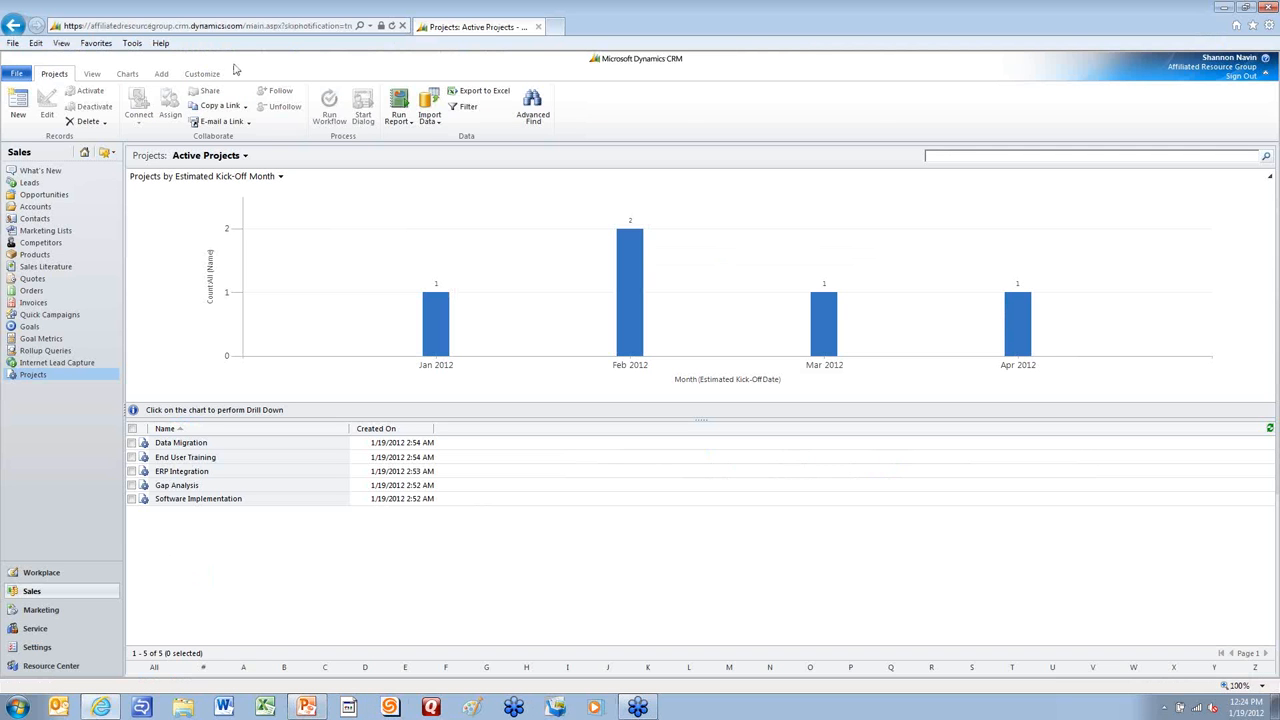
pyautogui.click(136, 79)
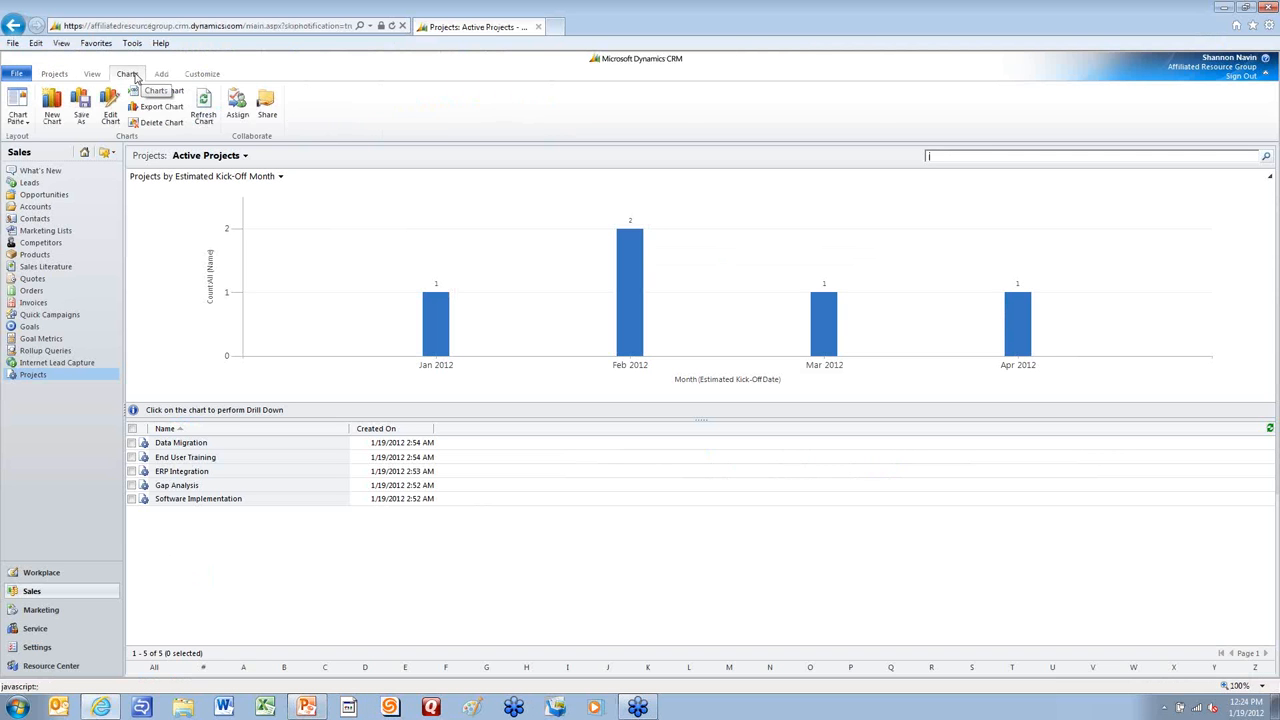
pyautogui.click(53, 106)
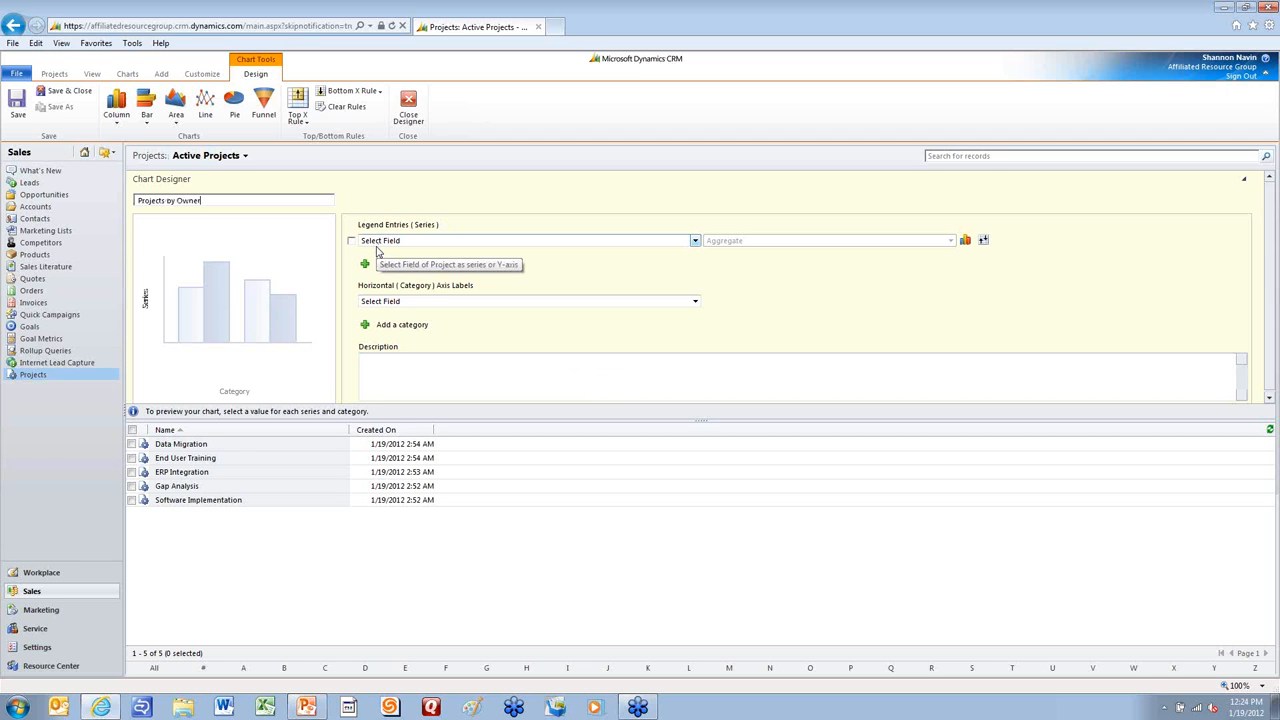
pyautogui.write('by i')
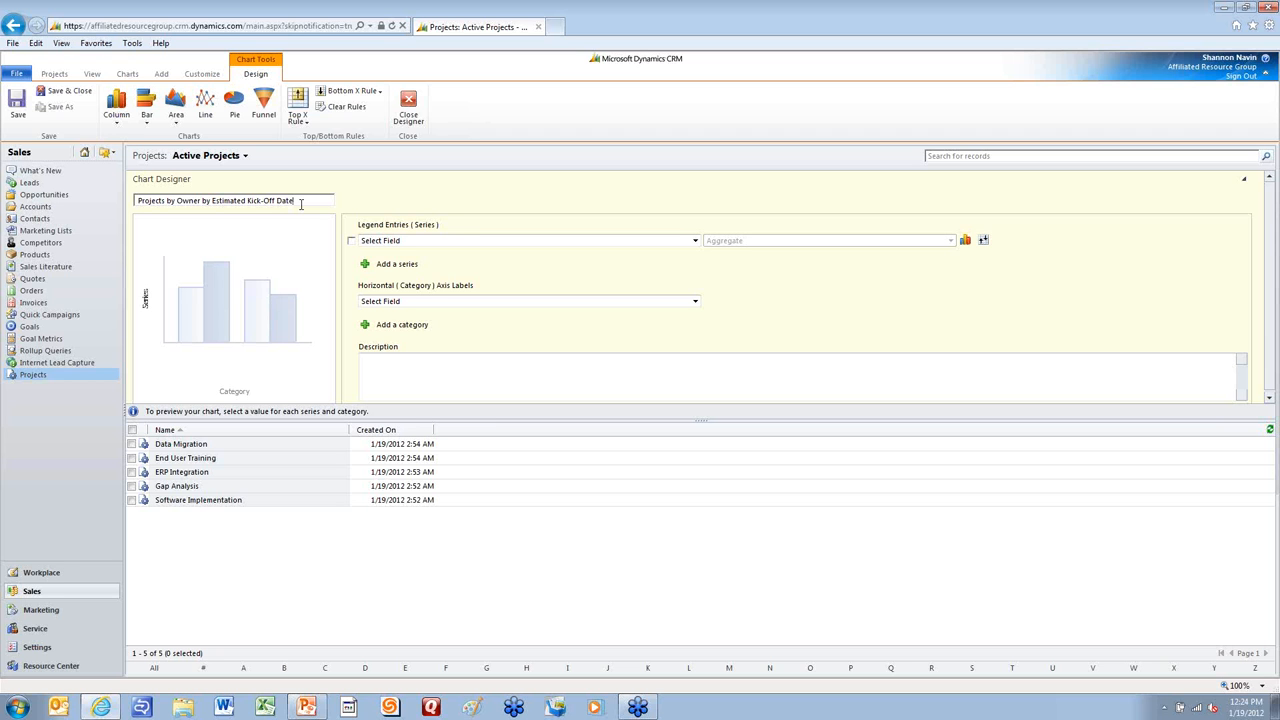
# - Set the chart's legend series to the Project field and its horizontal category to Owner
pyautogui.click(695, 241)
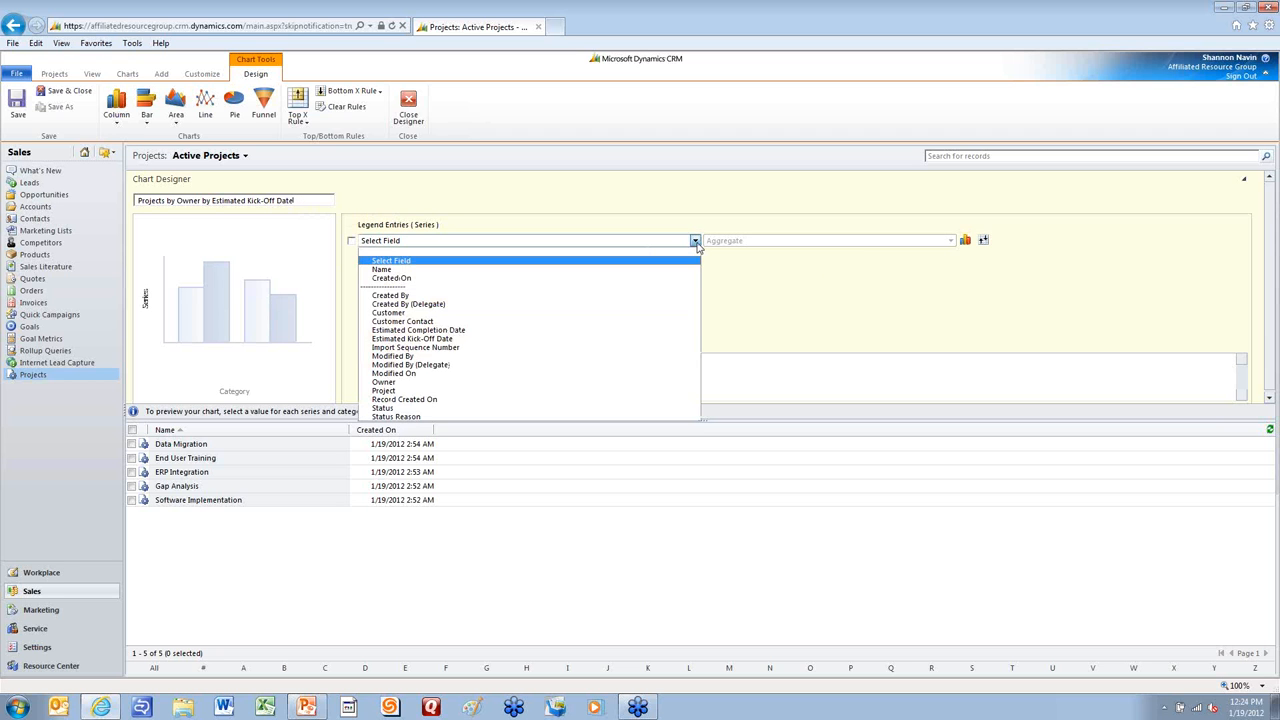
pyautogui.click(658, 390)
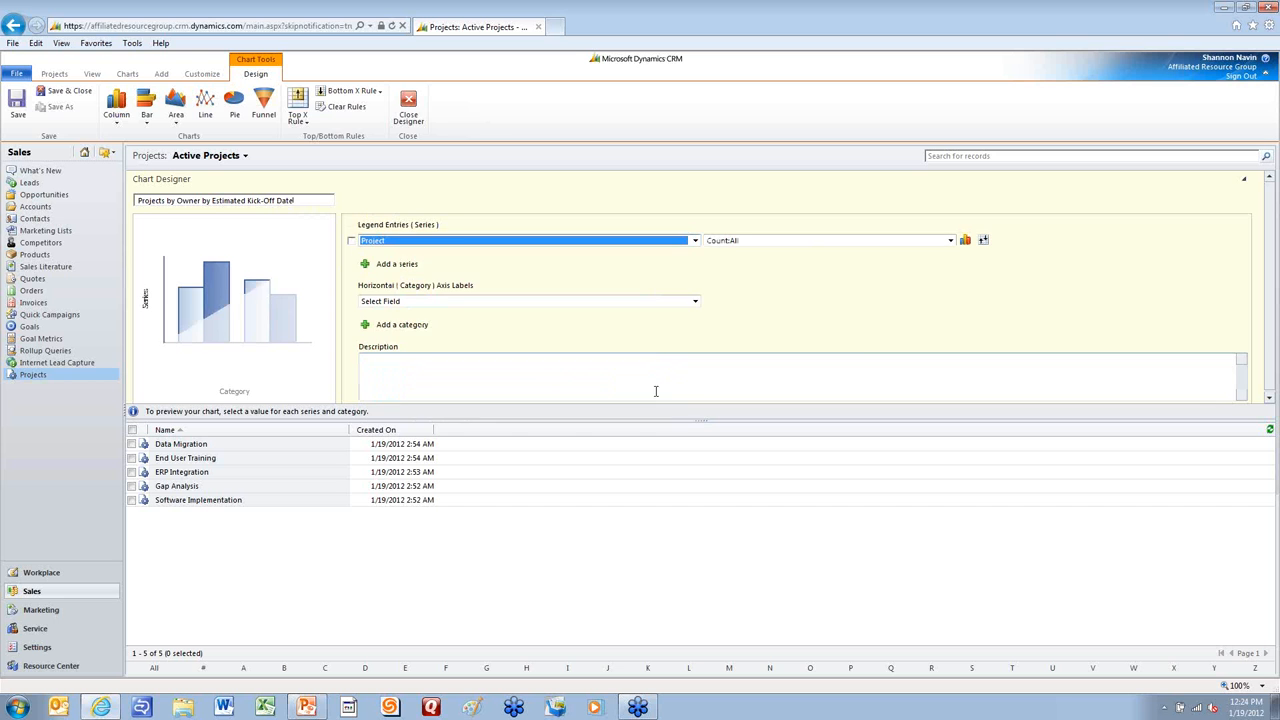
pyautogui.click(694, 302)
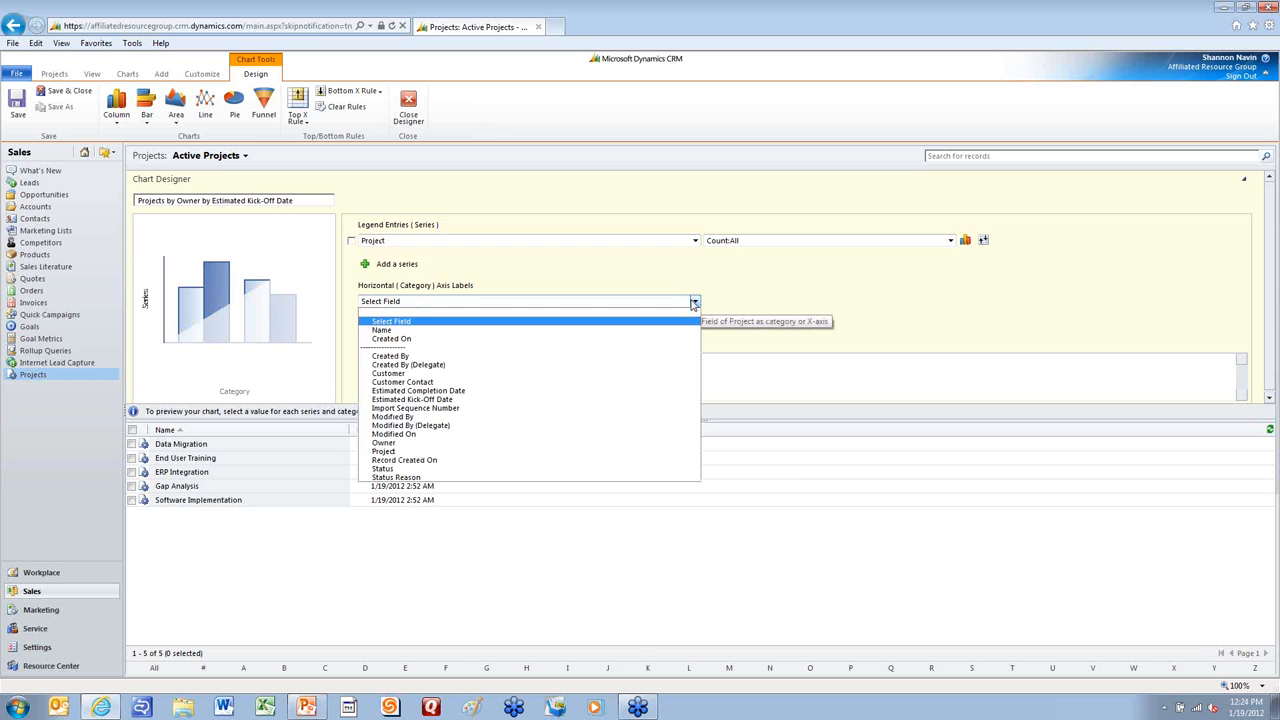
pyautogui.click(644, 443)
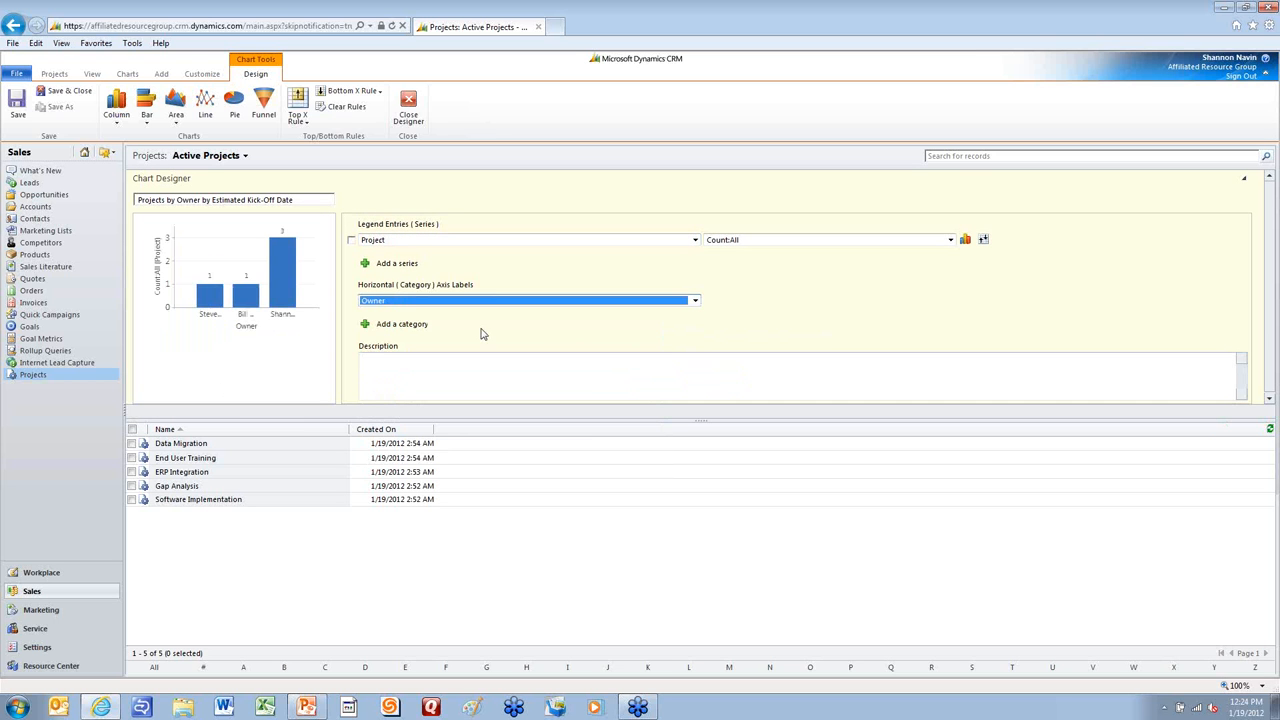
# - Add a second horizontal category to the chart using the Estimated Kick-Off Date field
pyautogui.click(406, 330)
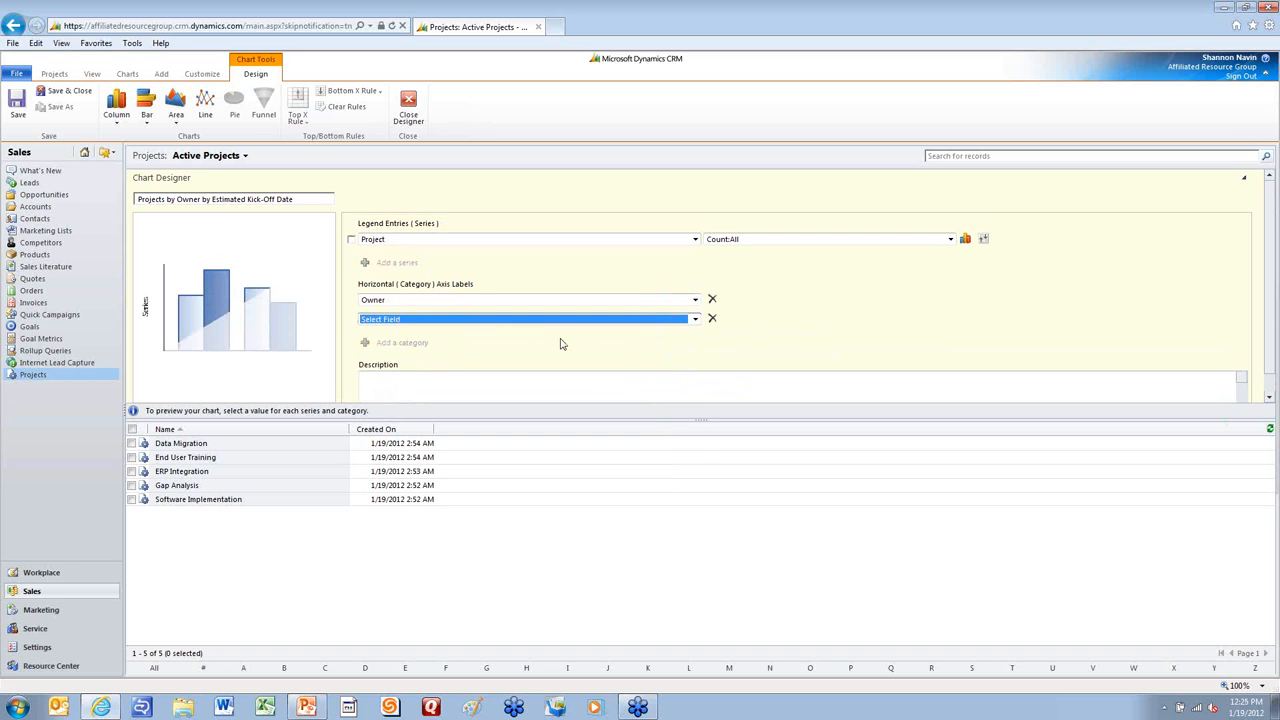
pyautogui.click(695, 322)
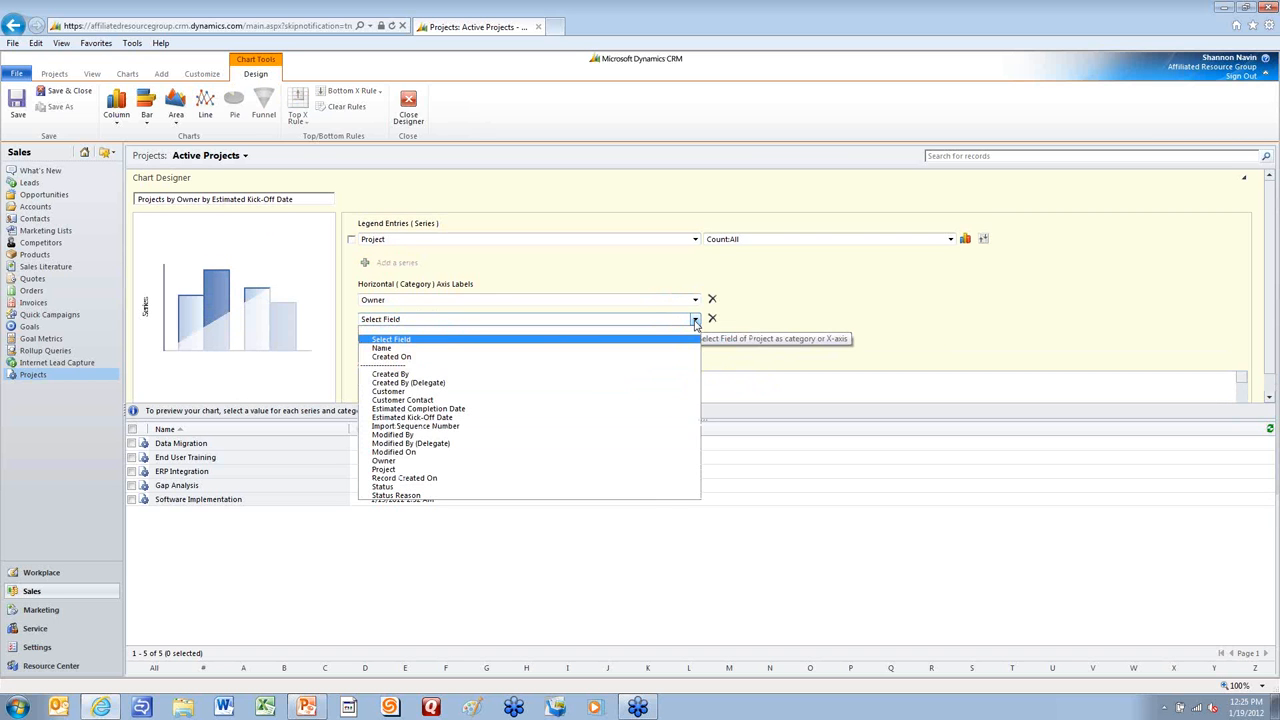
pyautogui.click(665, 421)
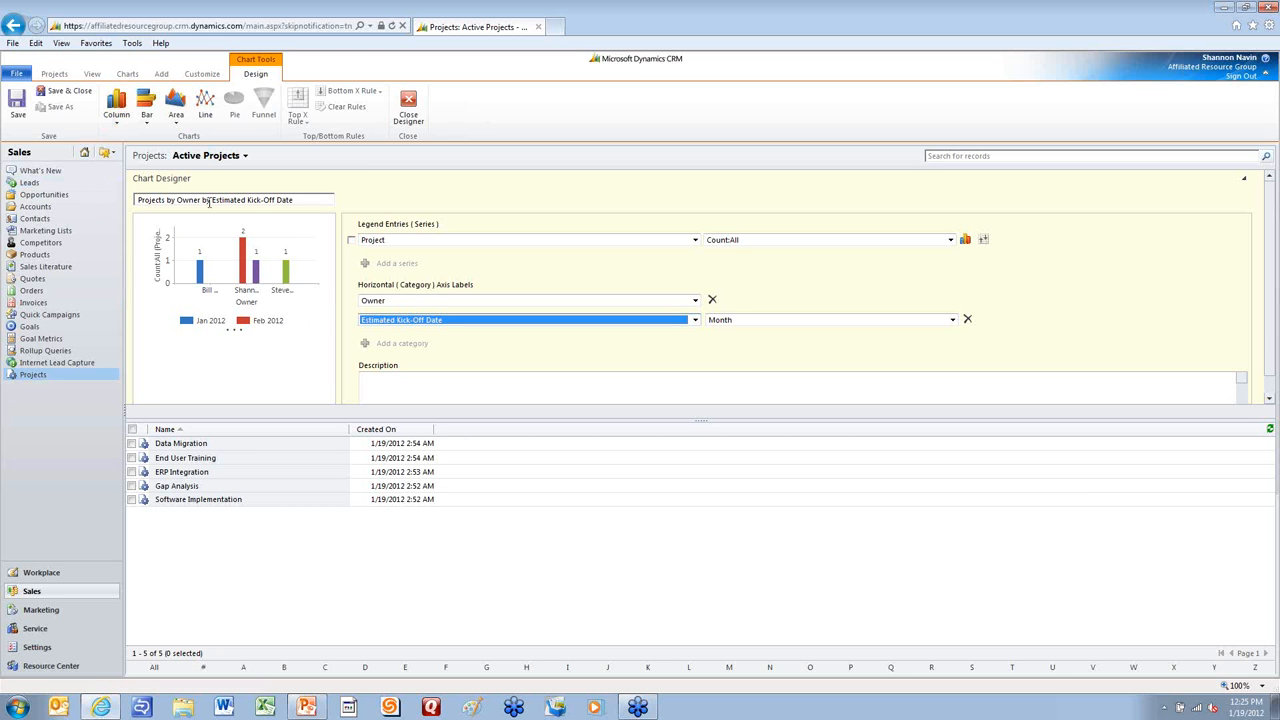
# - Leave the unsaved chart and display the saved chart "Project by Owner and Estimated Kick-Off Date by Month" for the active projects
pyautogui.click(61, 379)
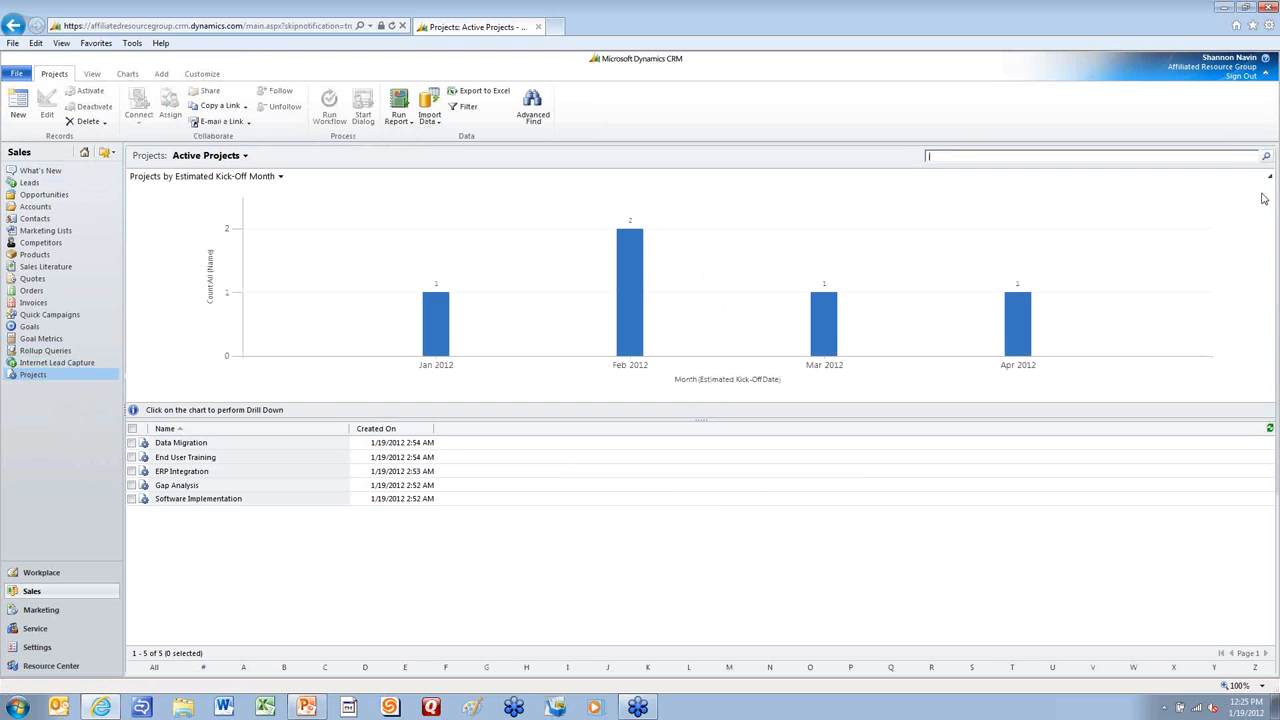
pyautogui.click(281, 177)
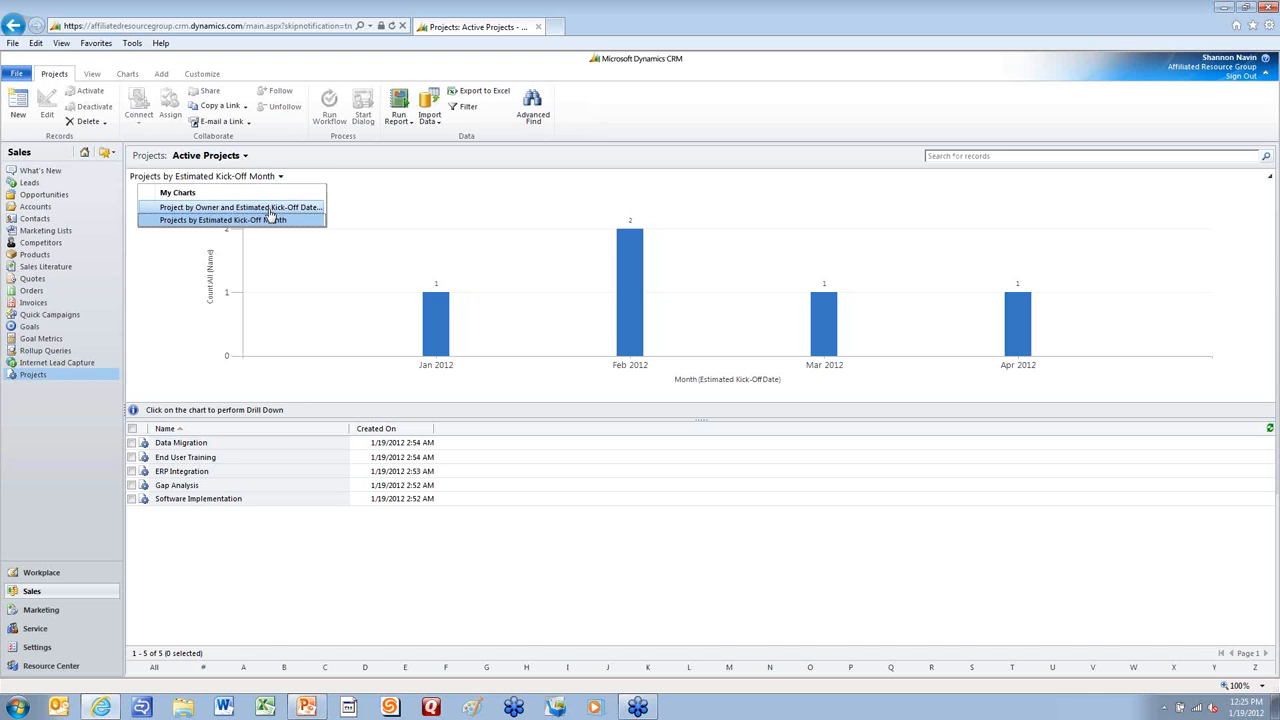
pyautogui.click(268, 208)
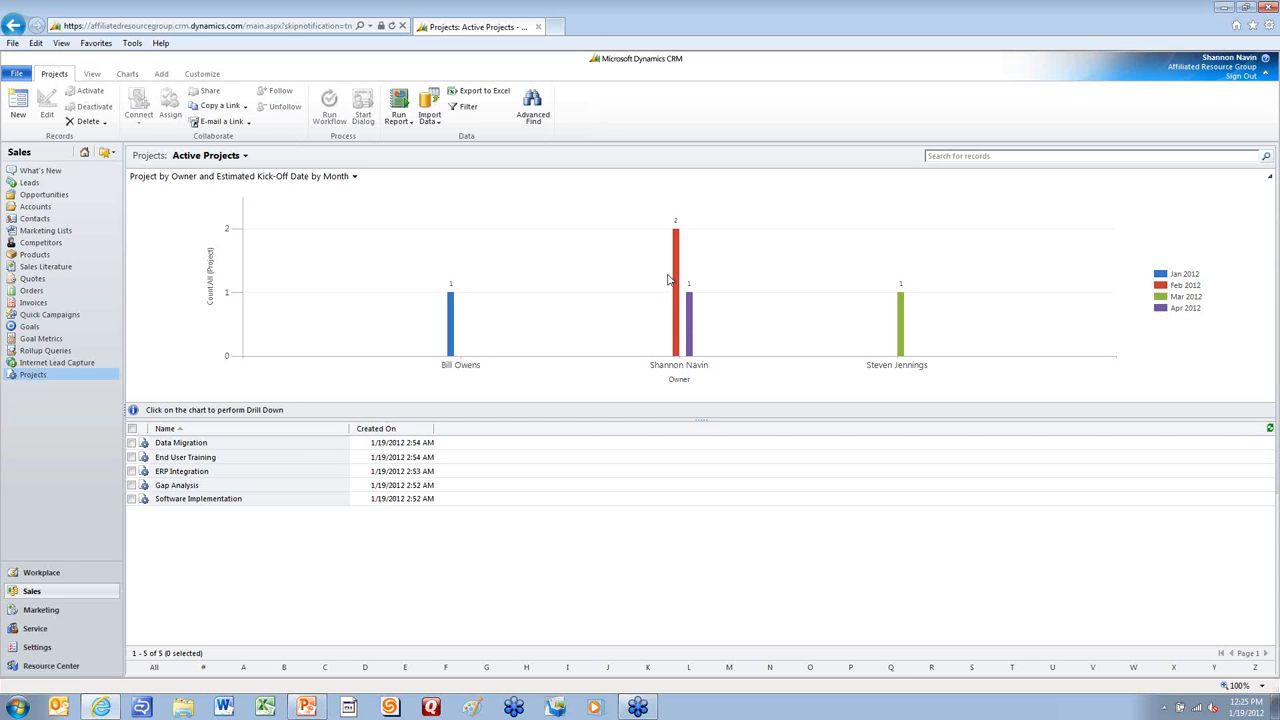
# - Drill into the chart's Apr 2012 column and view the Data Migration project record
pyautogui.moveTo(677, 271)
pyautogui.click(689, 332)
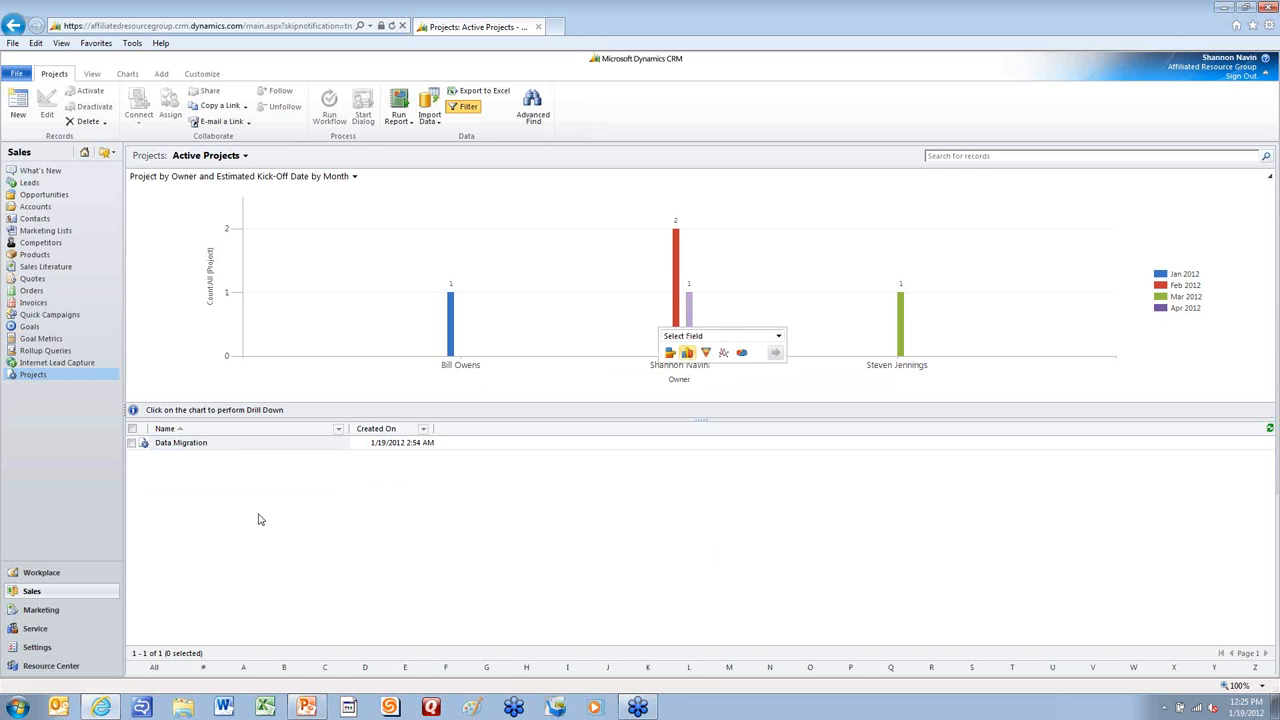
pyautogui.doubleClick(265, 445)
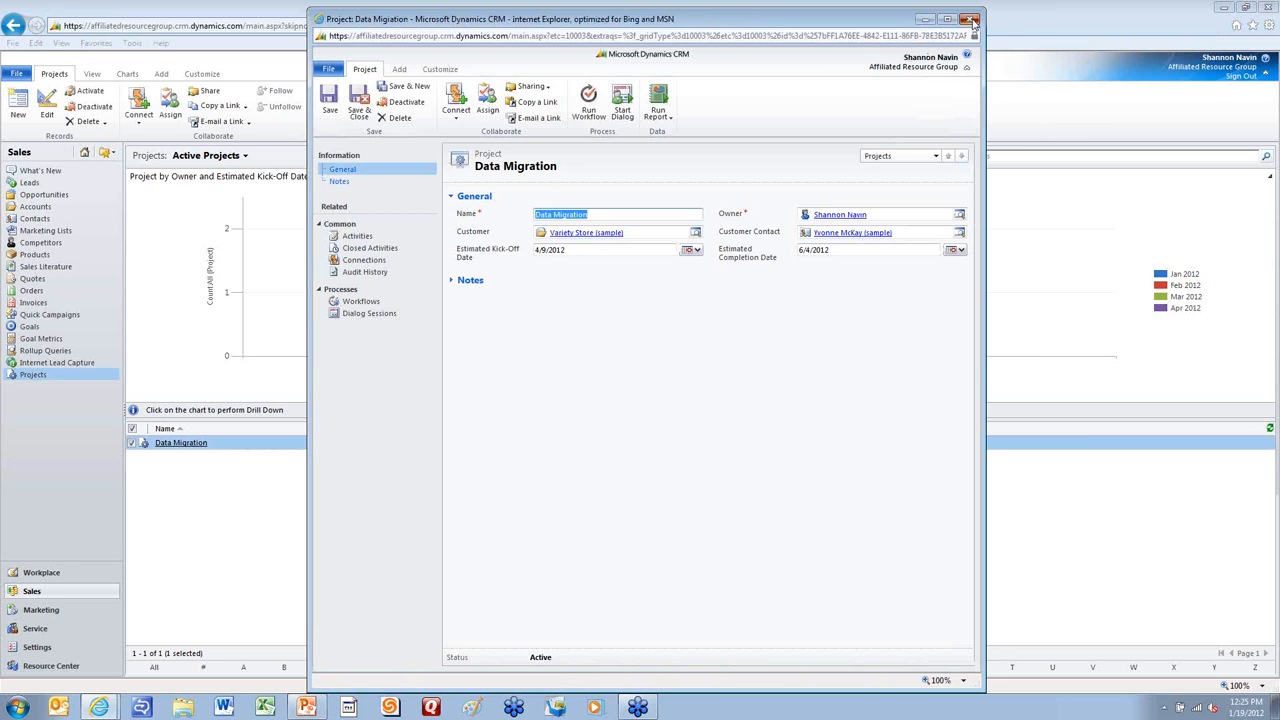
pyautogui.click(970, 19)
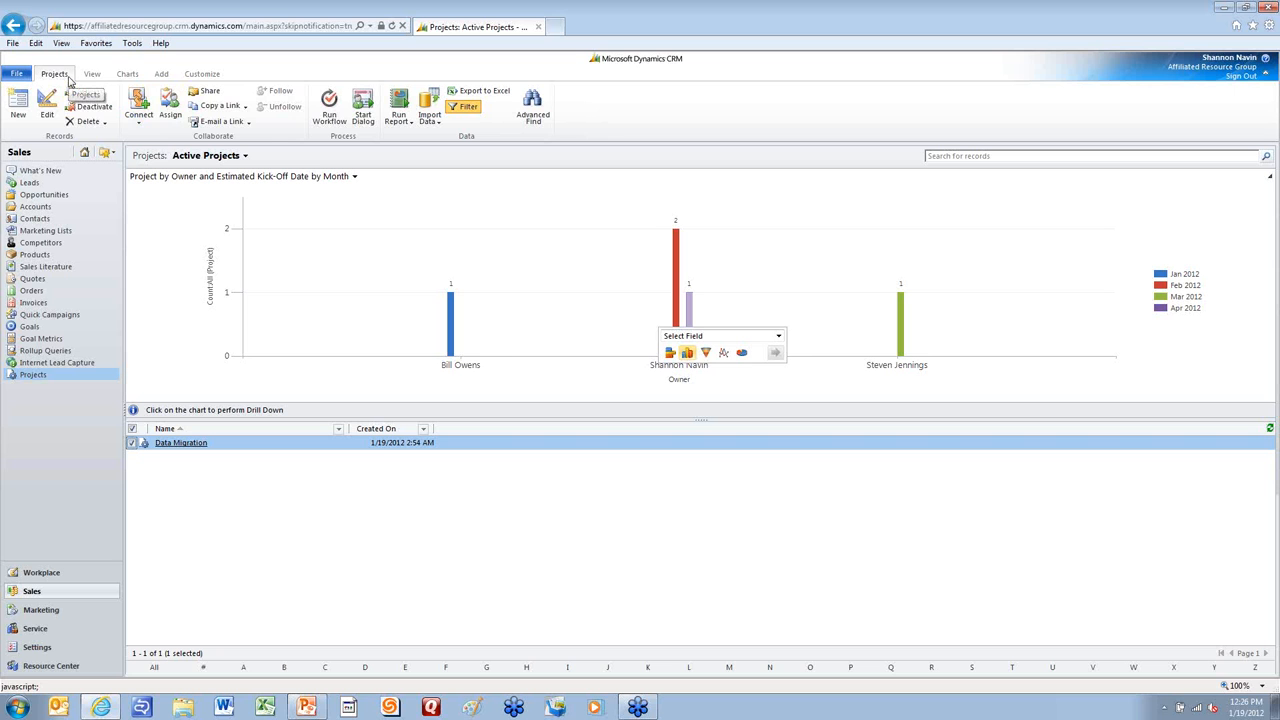
# - Review the chart commands, the available project views and the list of personal project charts
pyautogui.click(127, 76)
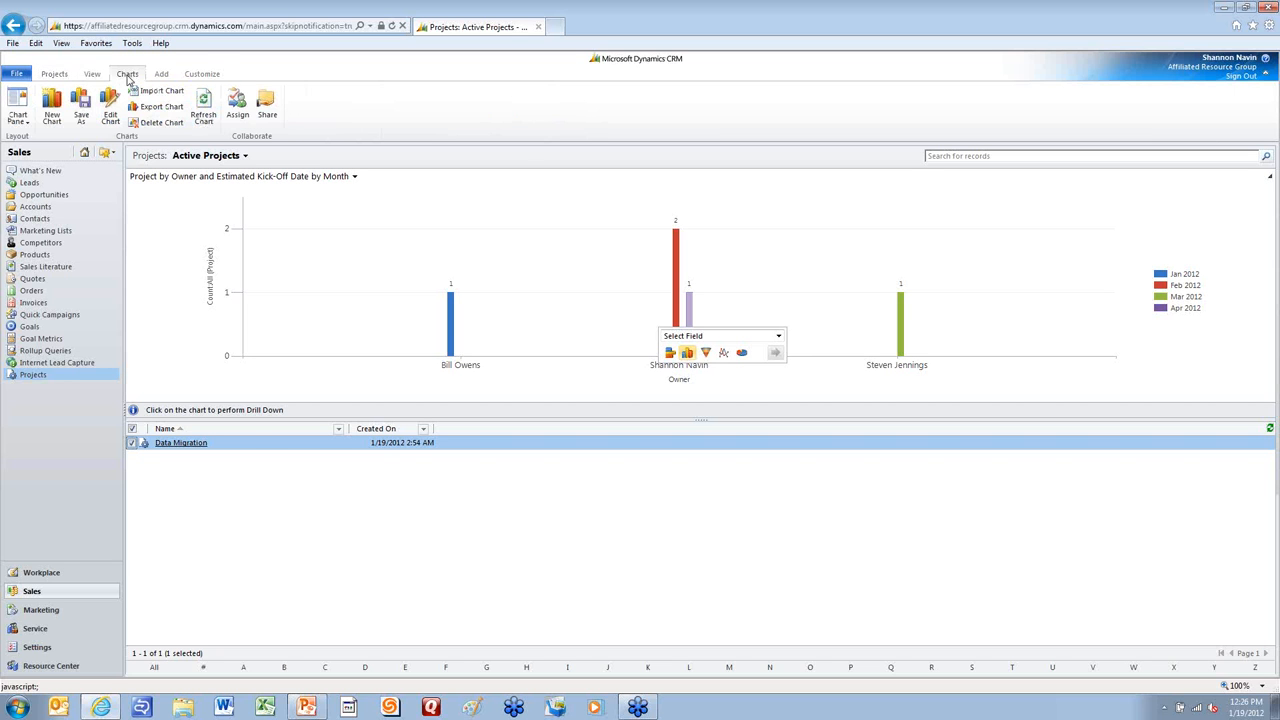
pyautogui.click(244, 156)
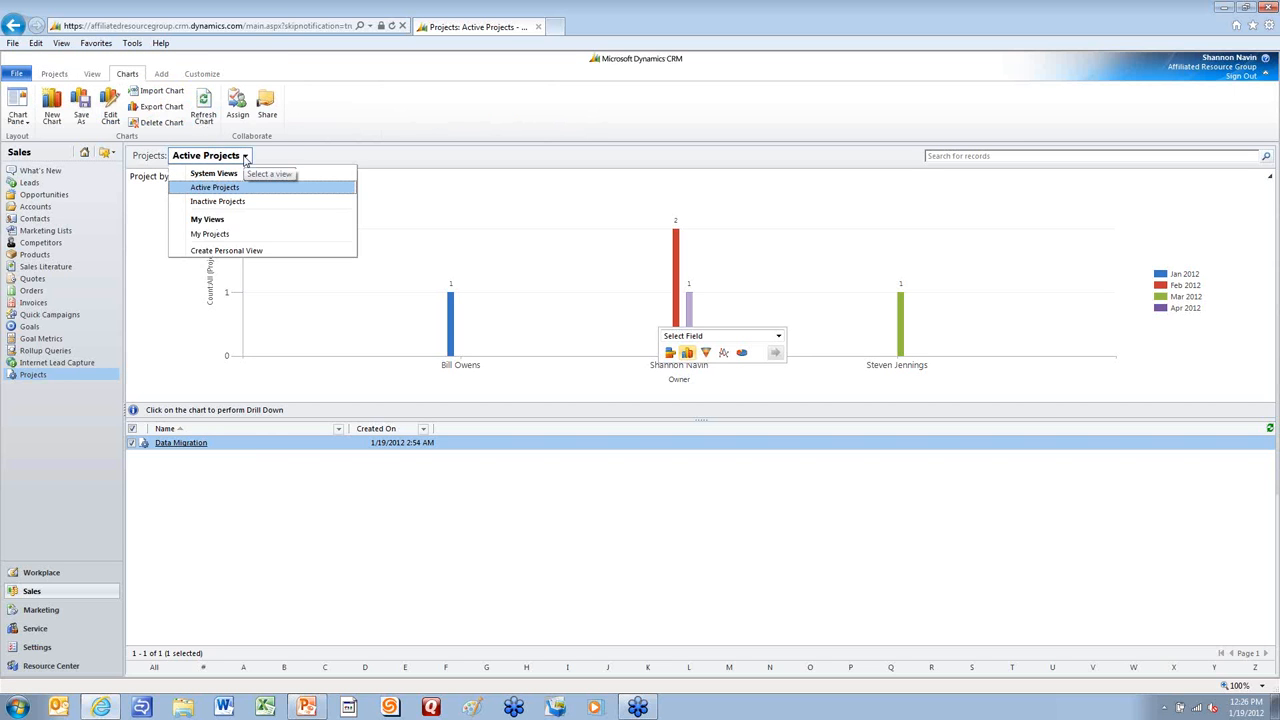
pyautogui.click(300, 163)
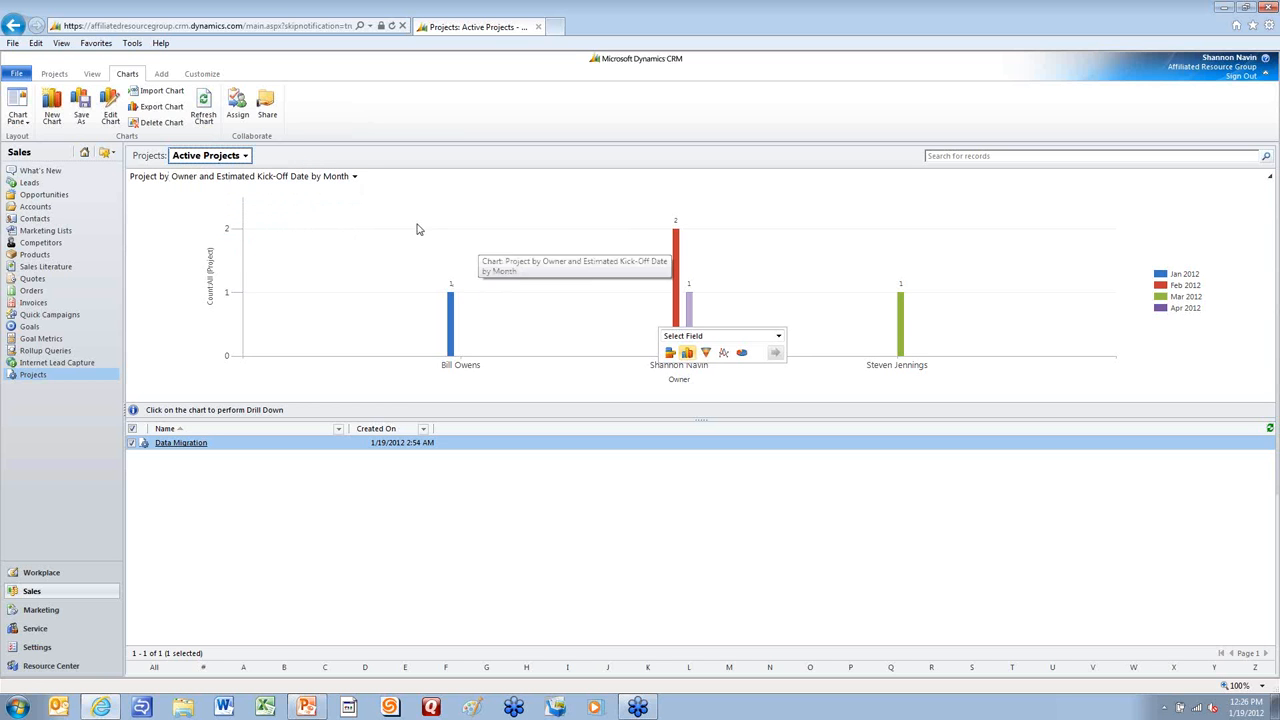
pyautogui.click(354, 177)
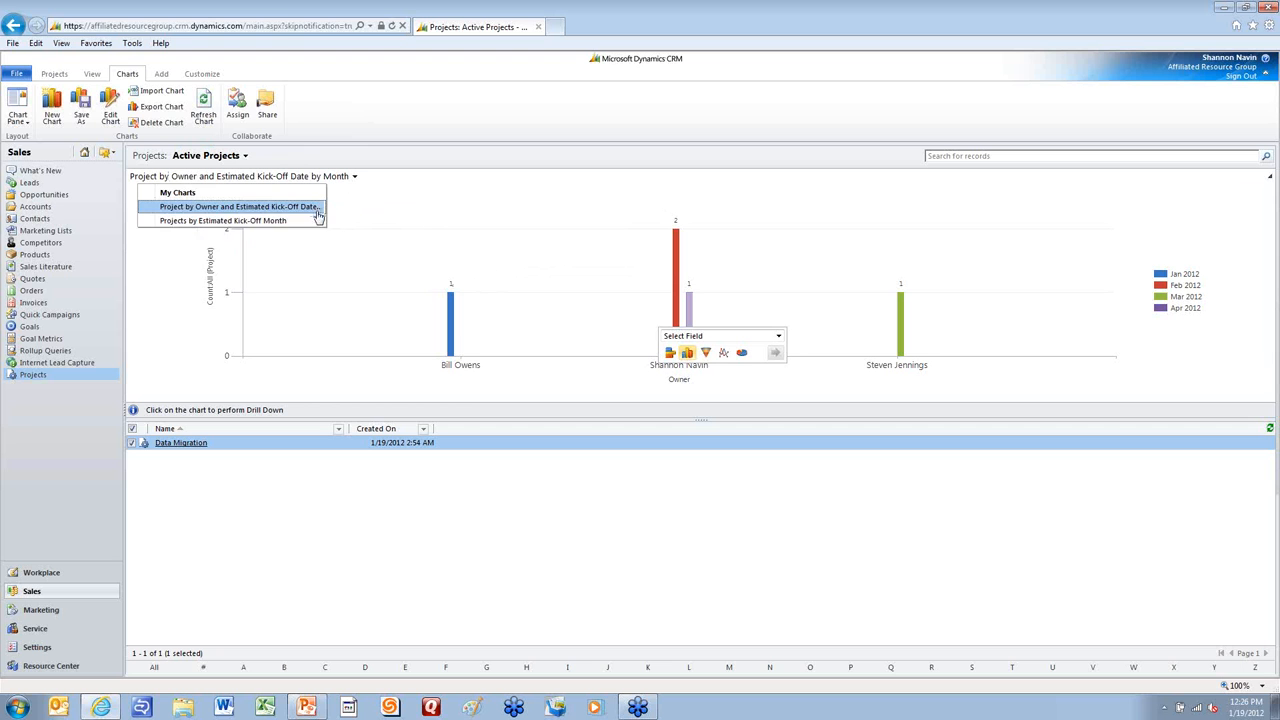
pyautogui.click(366, 160)
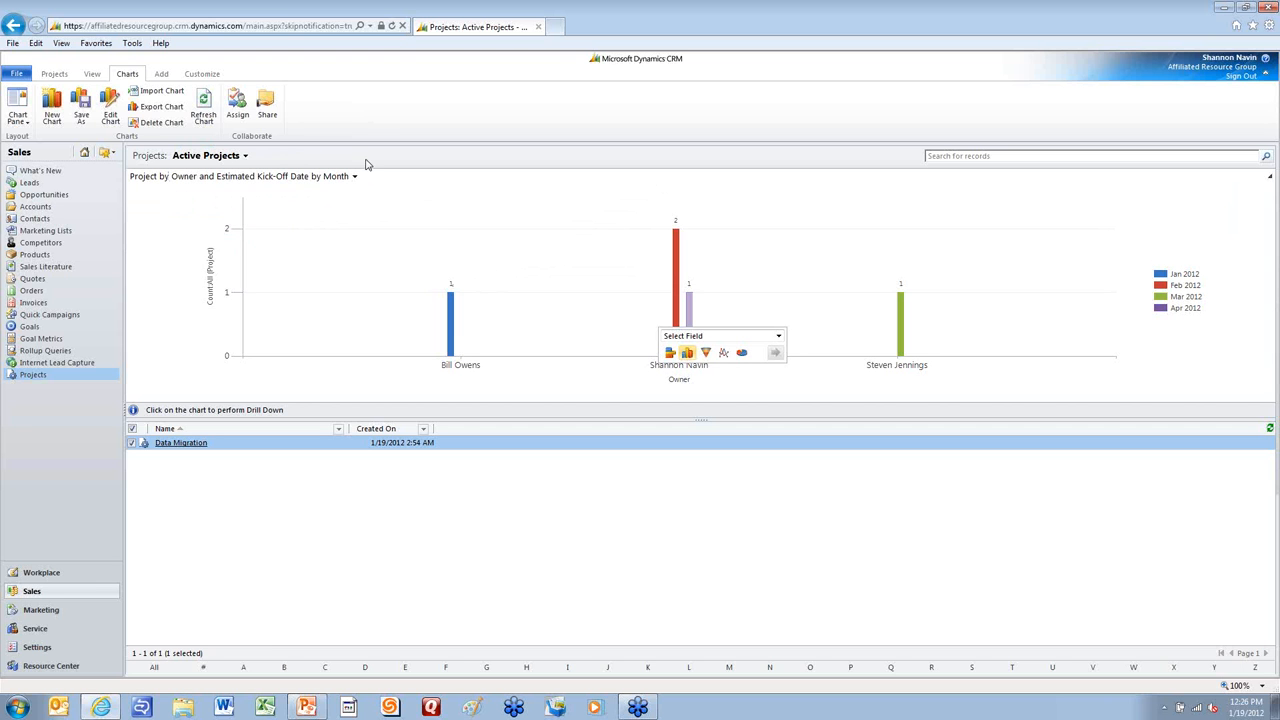
# - Go to the sales opportunities and examine the system and personal charts offered for them
pyautogui.click(45, 195)
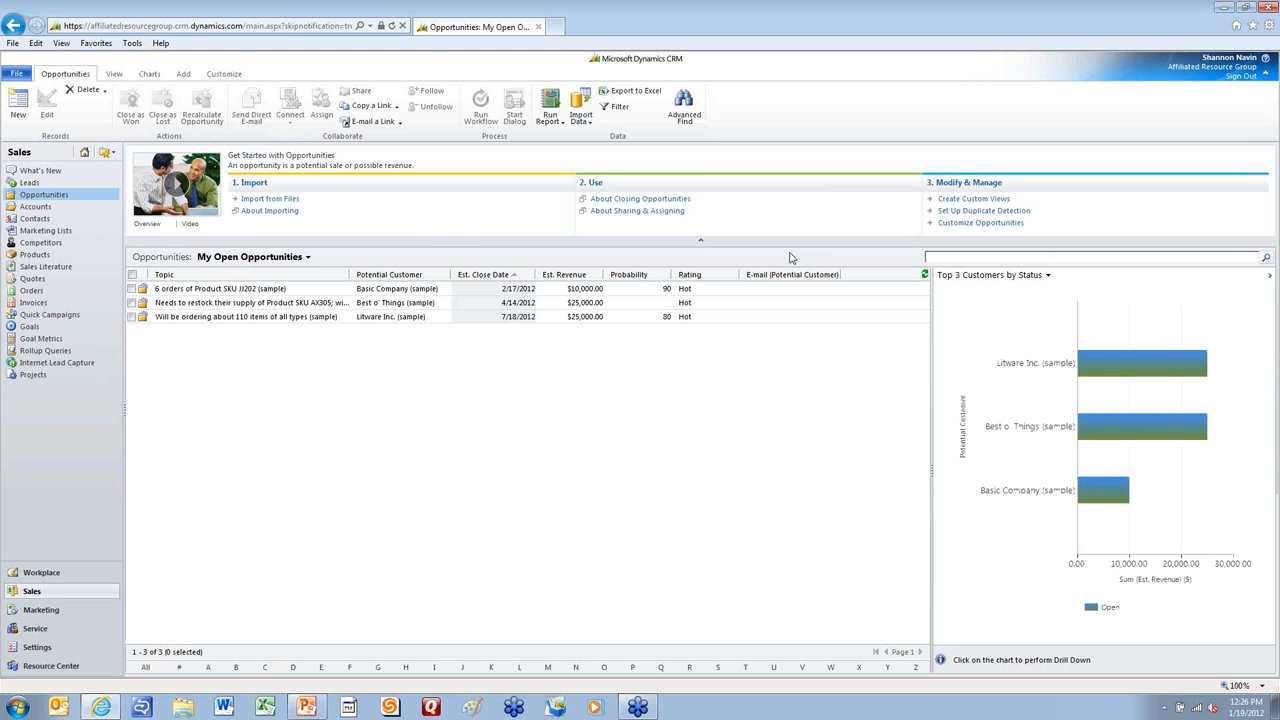
pyautogui.click(1110, 258)
pyautogui.click(1047, 275)
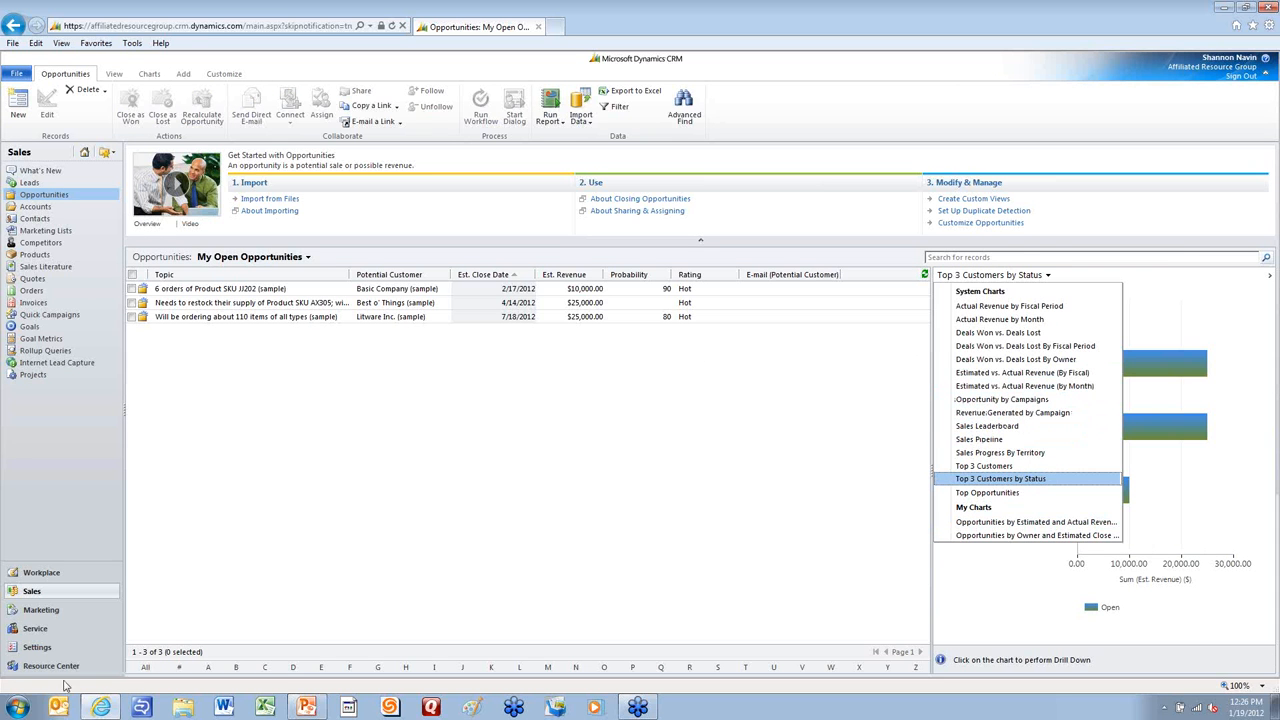
# - Open the Default Solution for customizing the system from the Customizations area of the settings
pyautogui.click(37, 647)
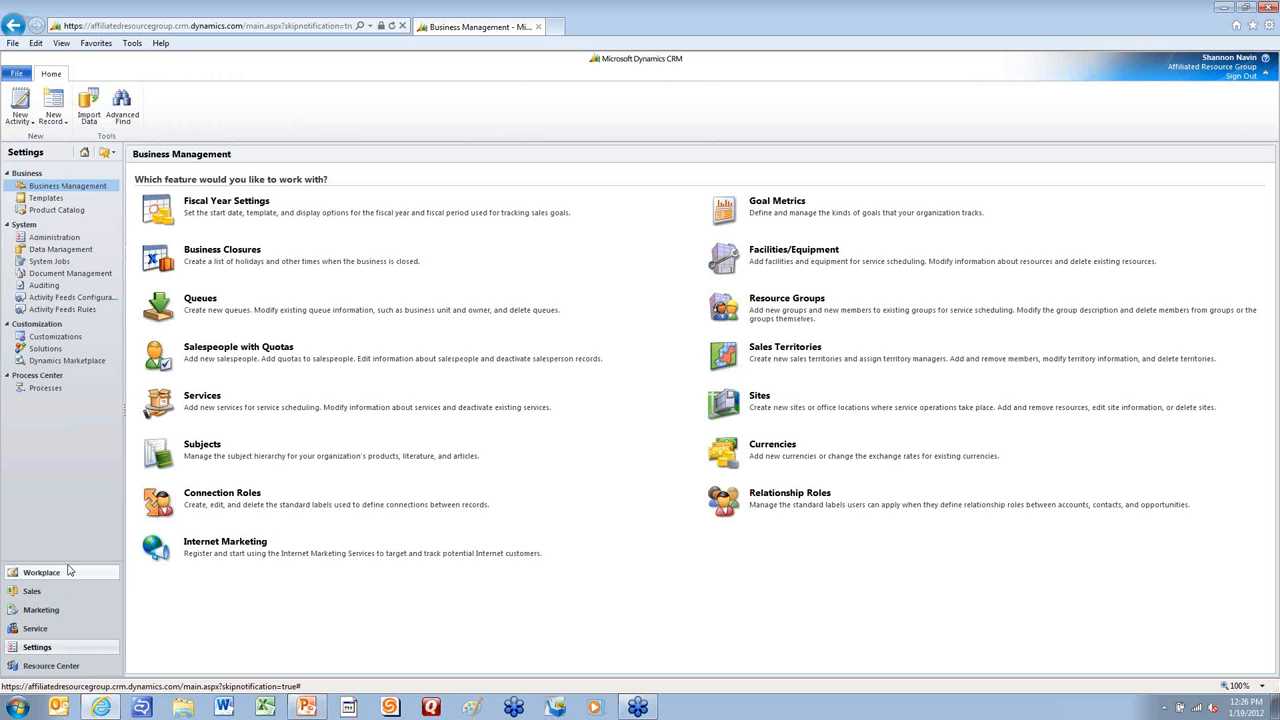
pyautogui.click(55, 237)
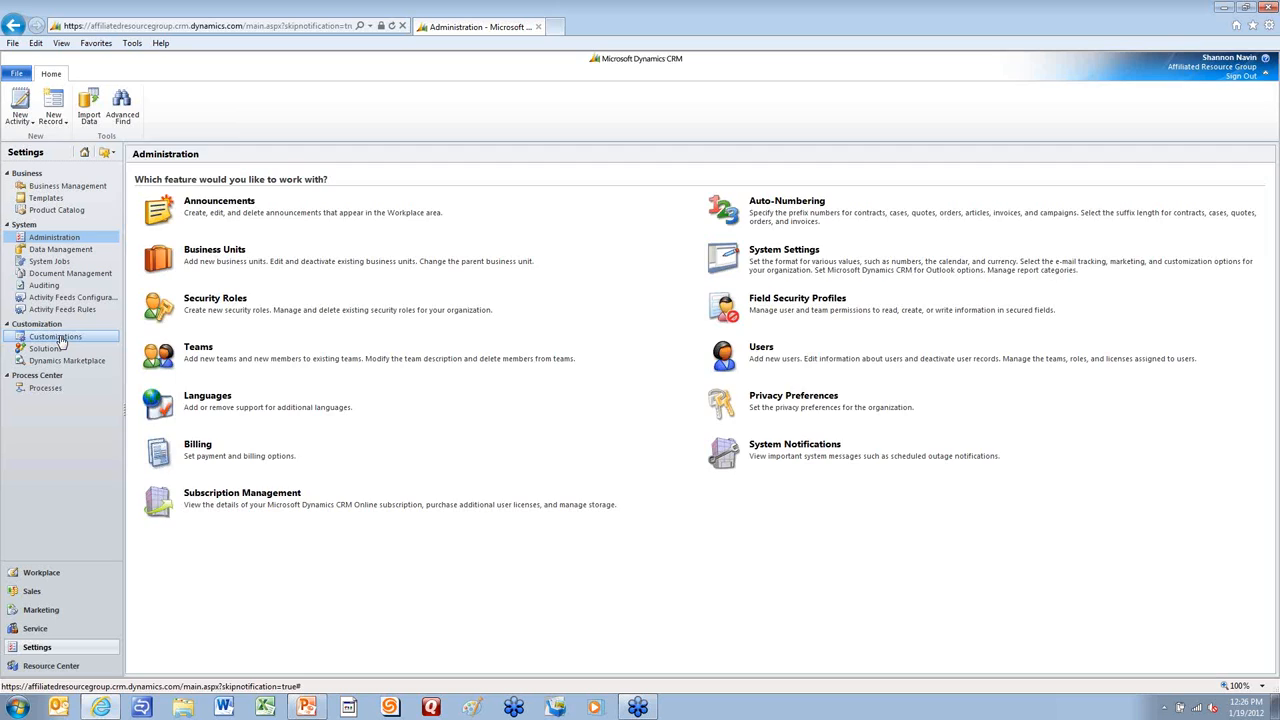
pyautogui.click(60, 340)
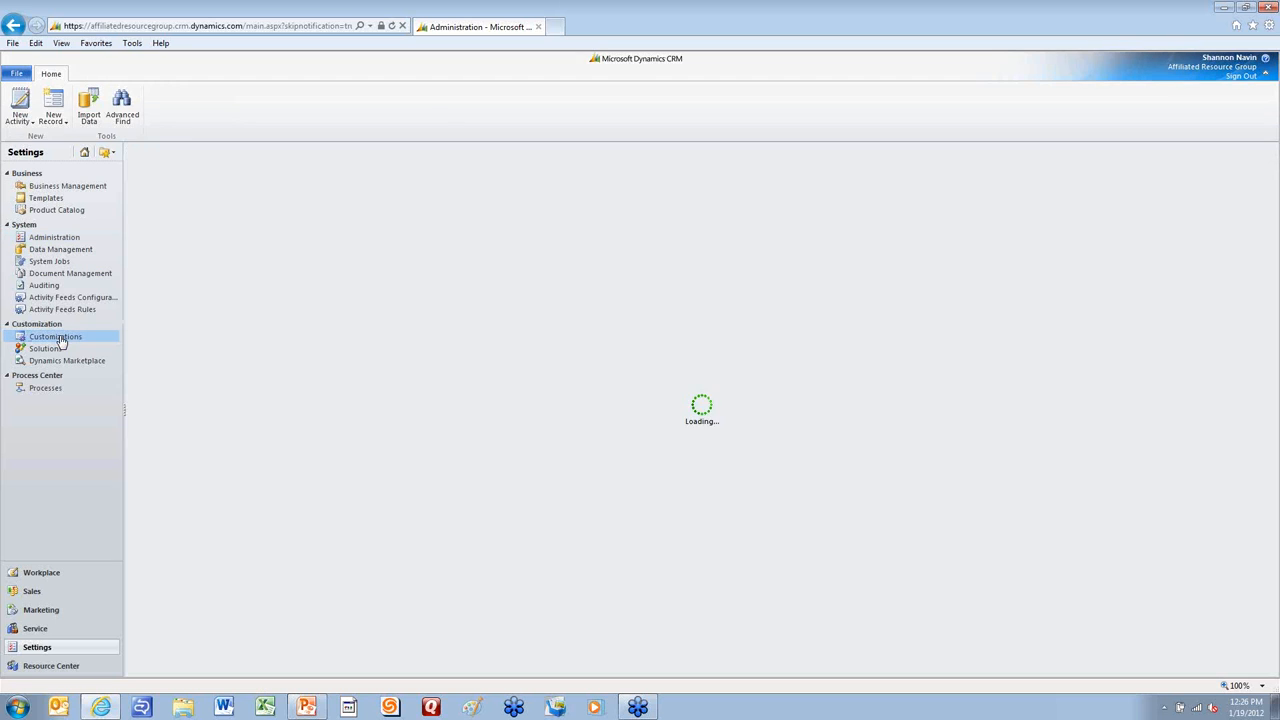
pyautogui.click(248, 203)
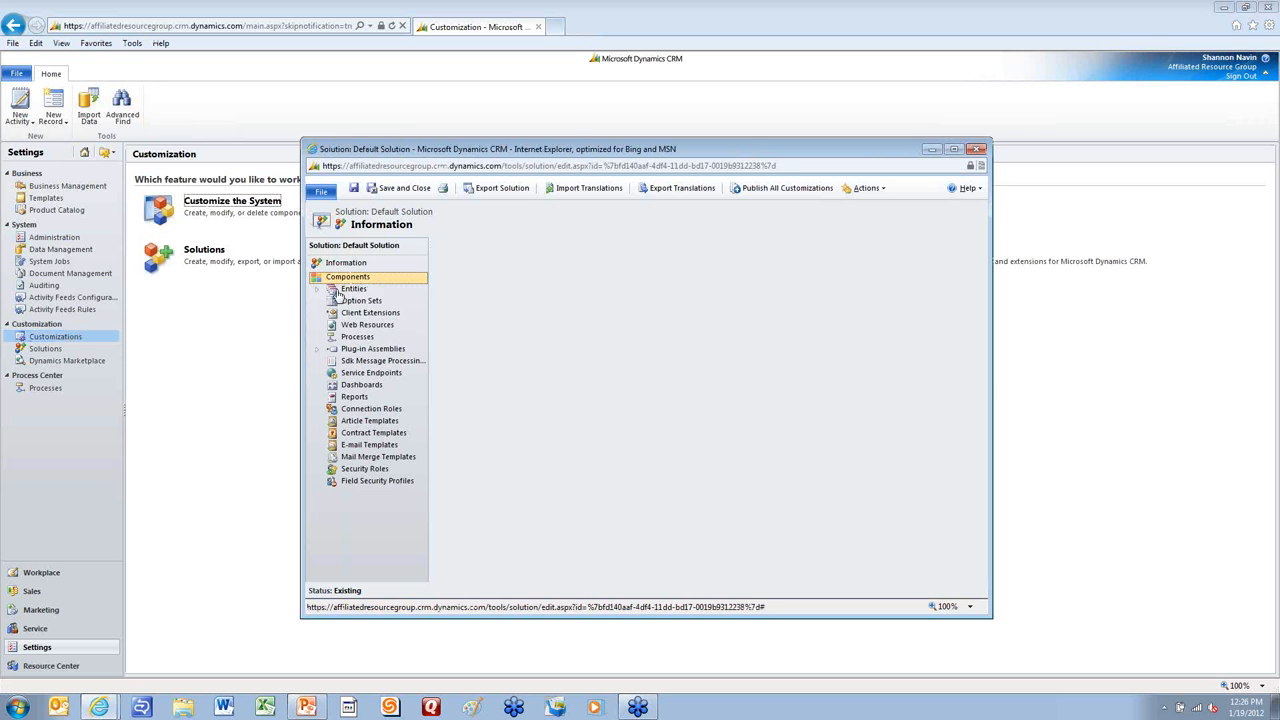
# - Open the system charts of the Project entity in the Default Solution
pyautogui.click(339, 292)
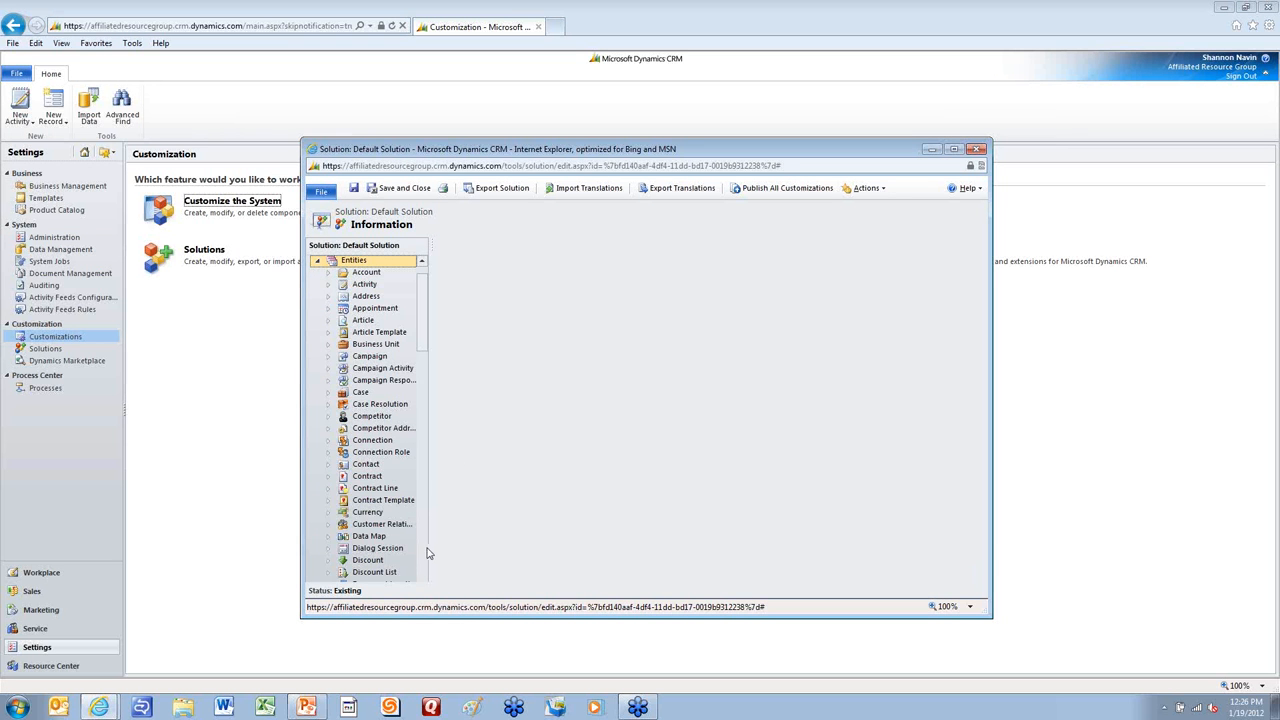
pyautogui.scroll(-10, 410, 550)
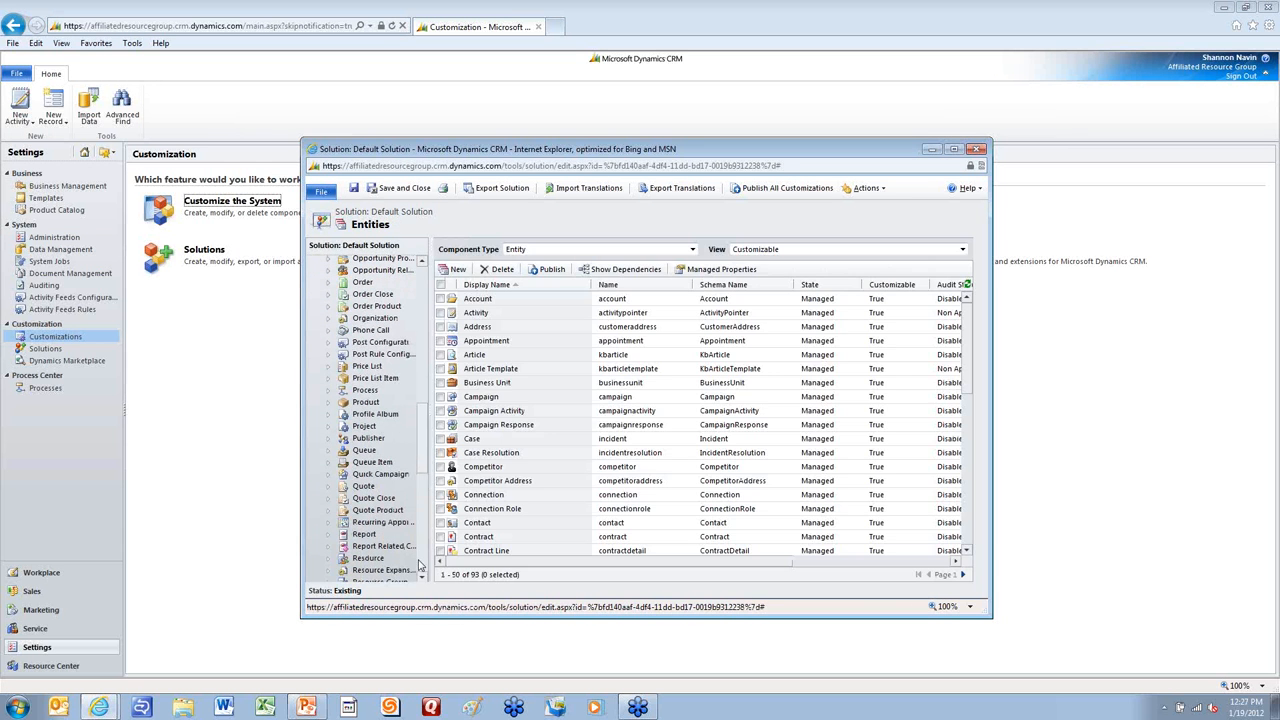
pyautogui.scroll(-8, 405, 540)
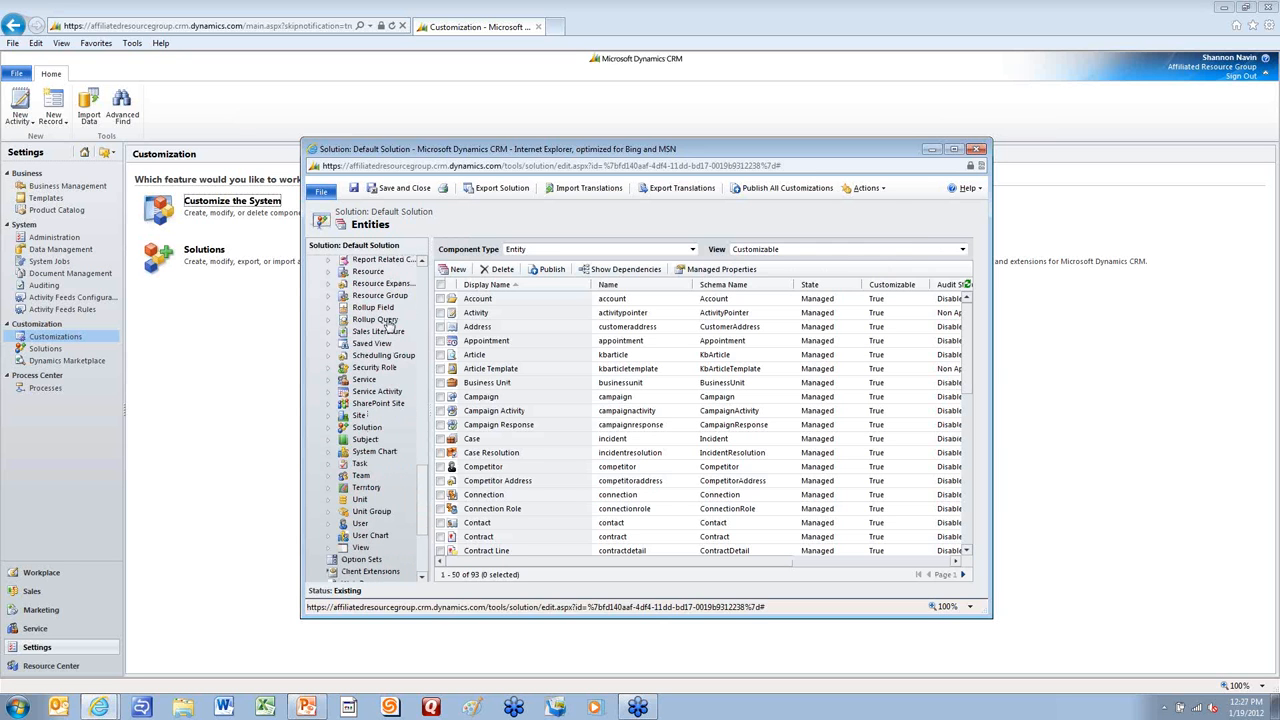
pyautogui.click(421, 262)
pyautogui.scroll(4, 421, 262)
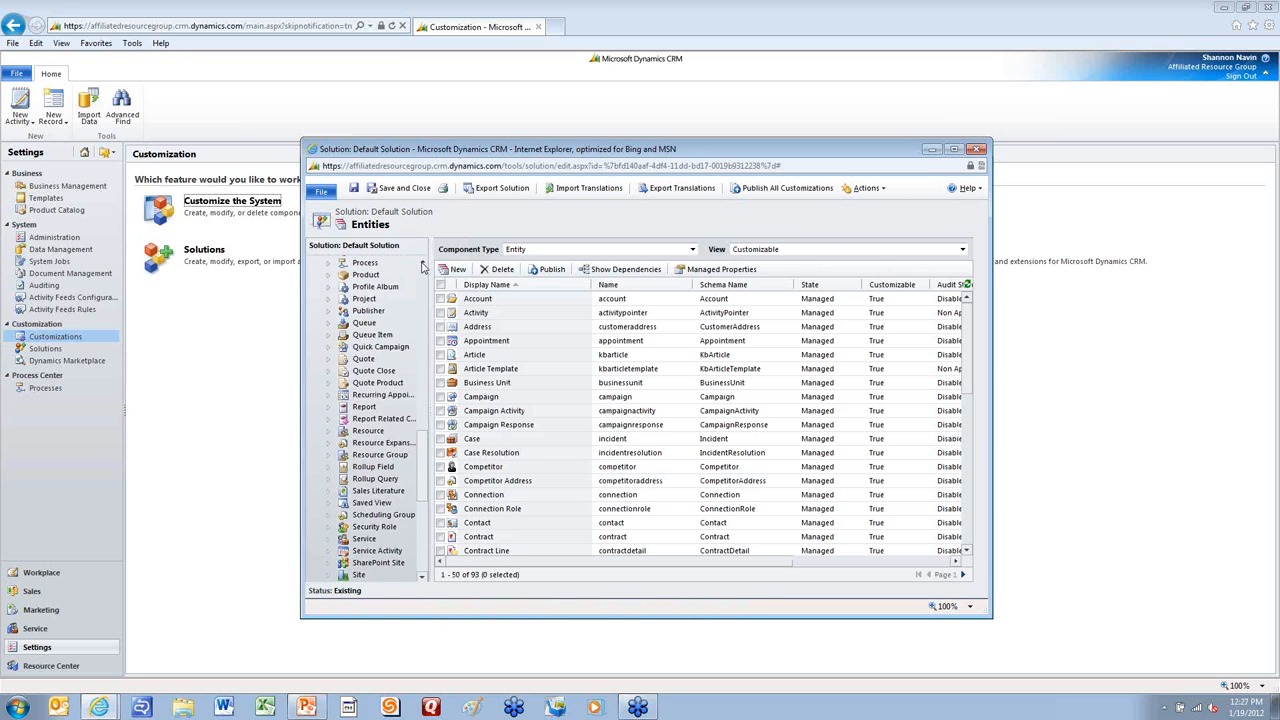
pyautogui.click(364, 304)
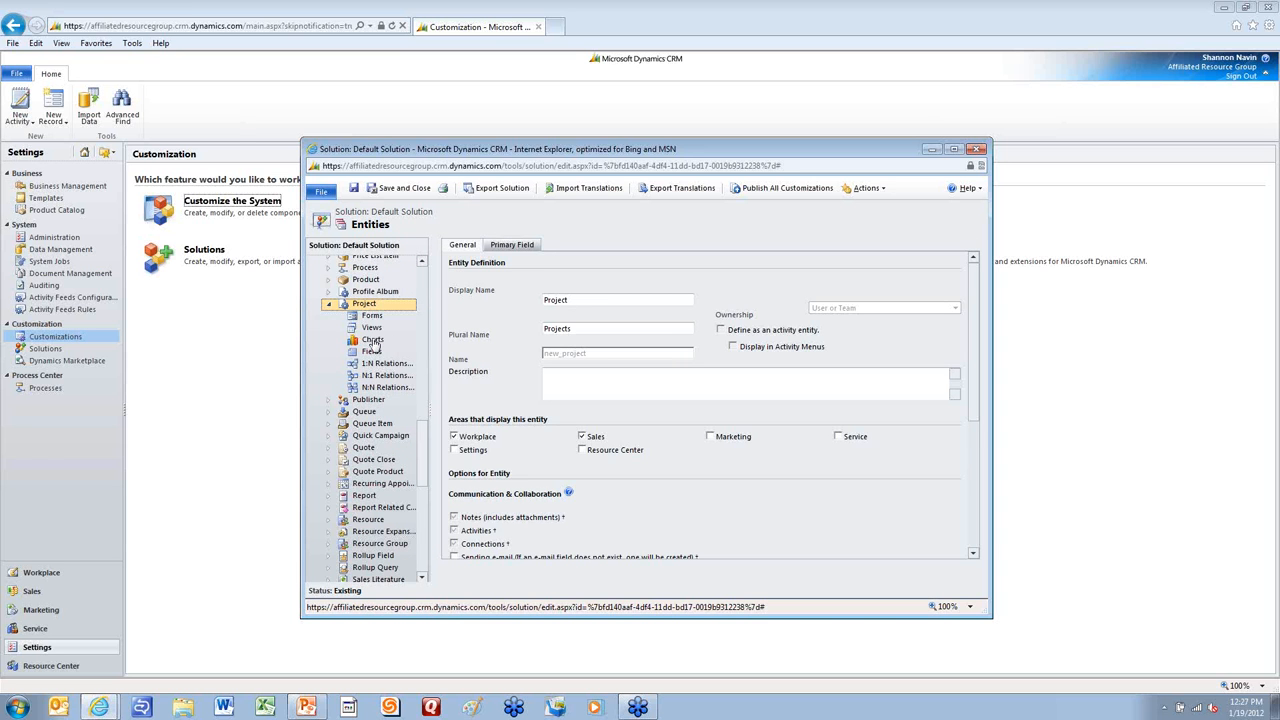
pyautogui.click(372, 341)
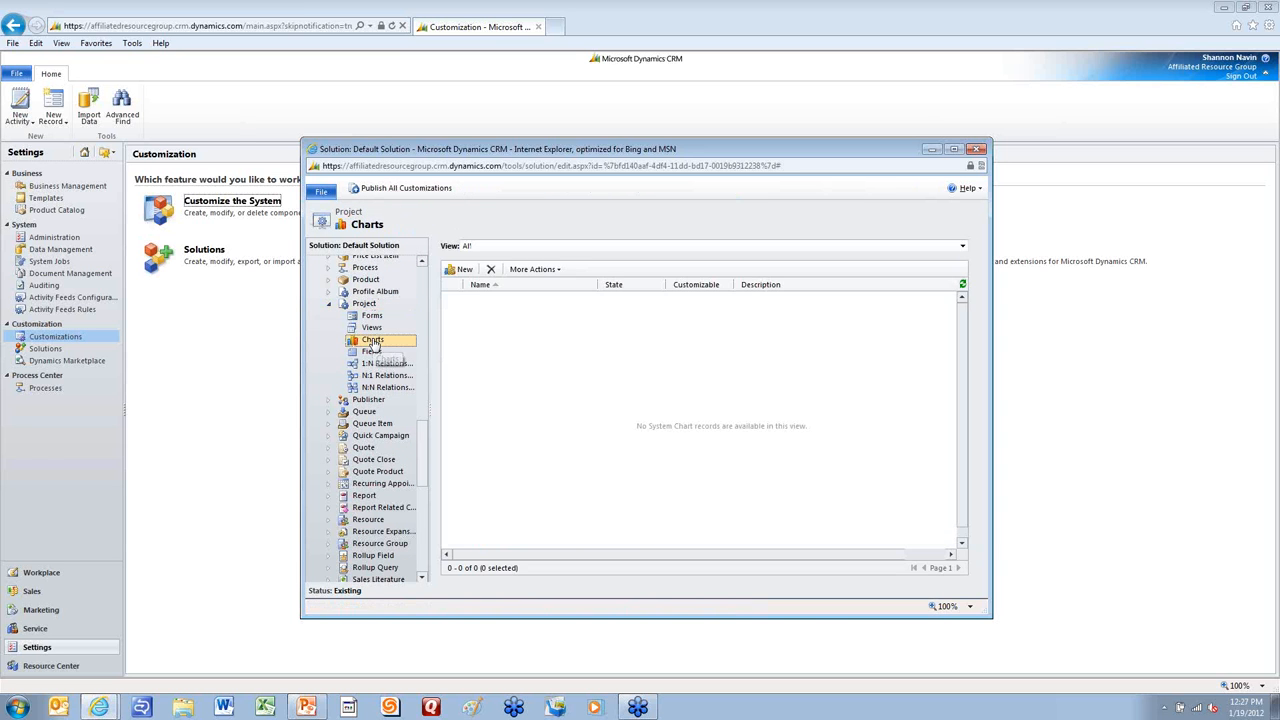
# - View the blank form for a new Project system chart, and close it together with the solution window
pyautogui.click(452, 271)
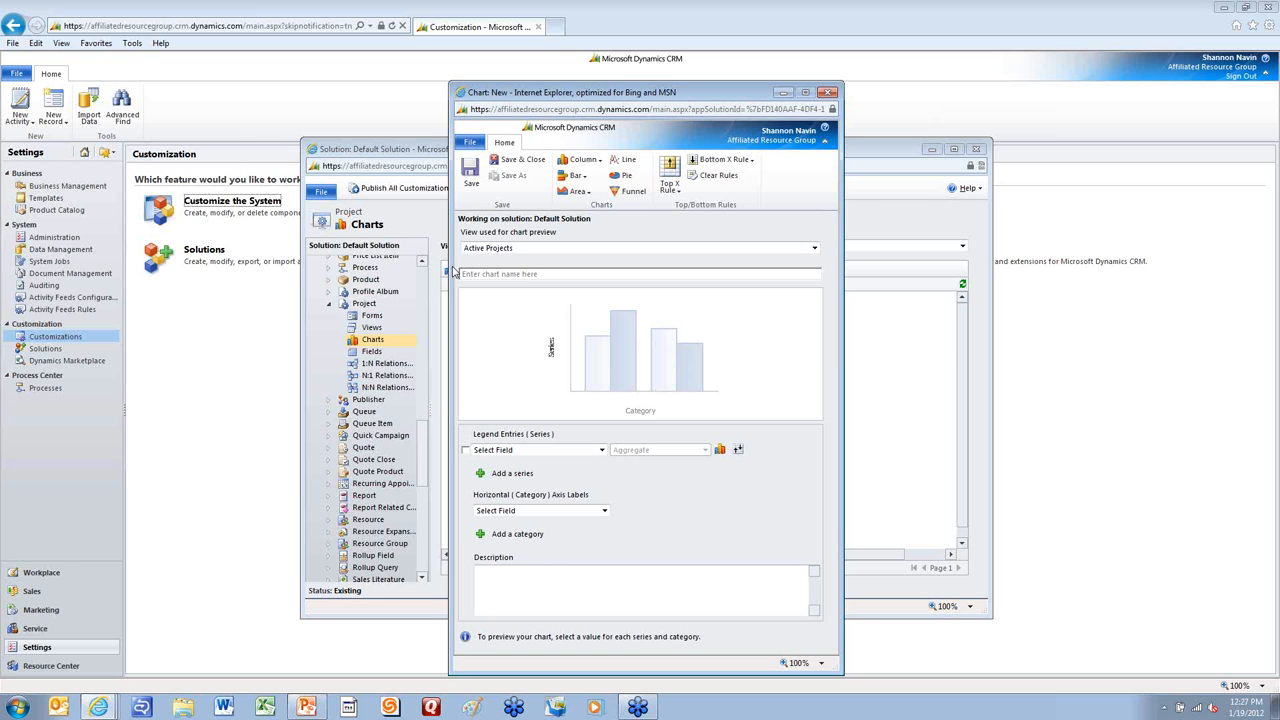
pyautogui.click(827, 92)
pyautogui.click(976, 149)
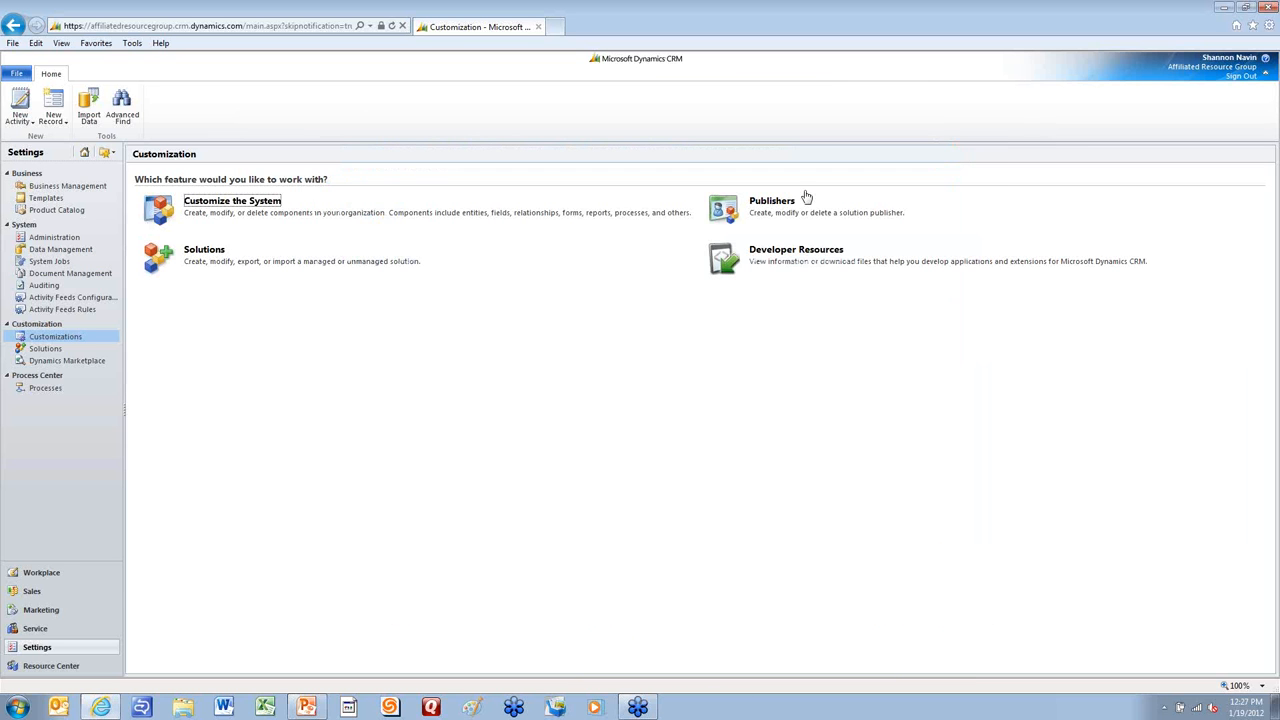
# - Return to the sales projects and show the commands for working with charts
pyautogui.click(28, 597)
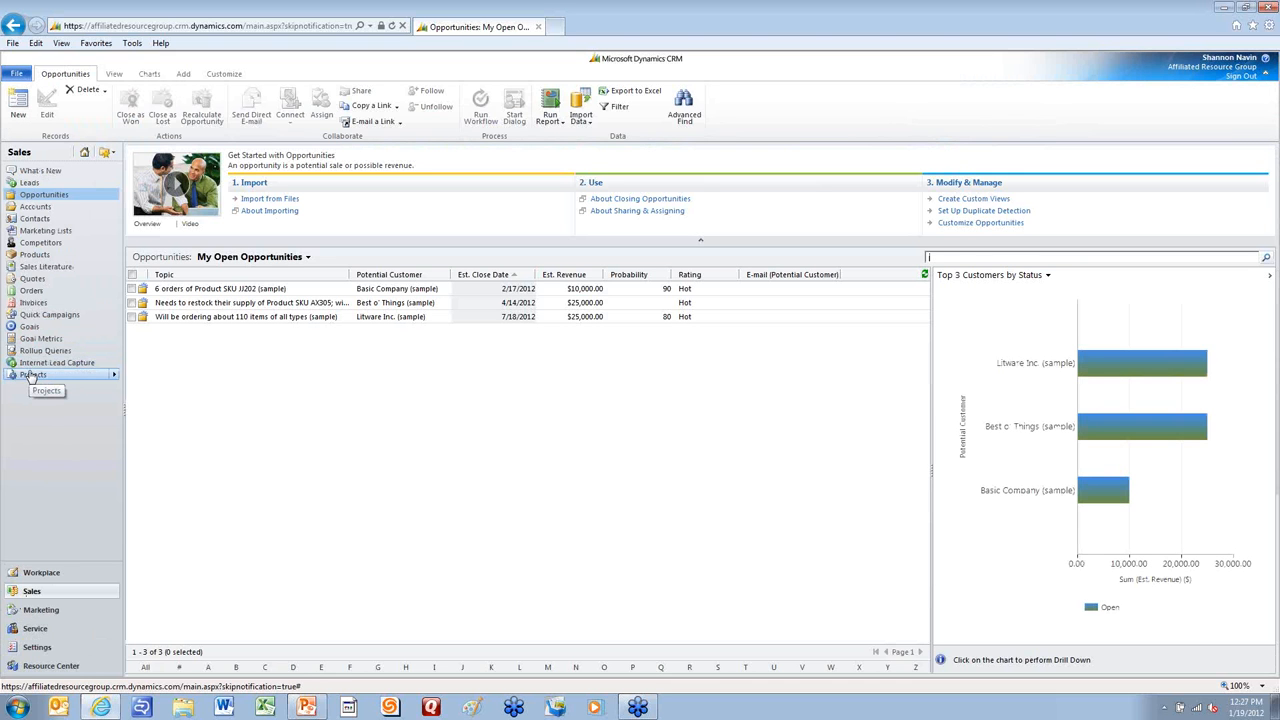
pyautogui.click(32, 375)
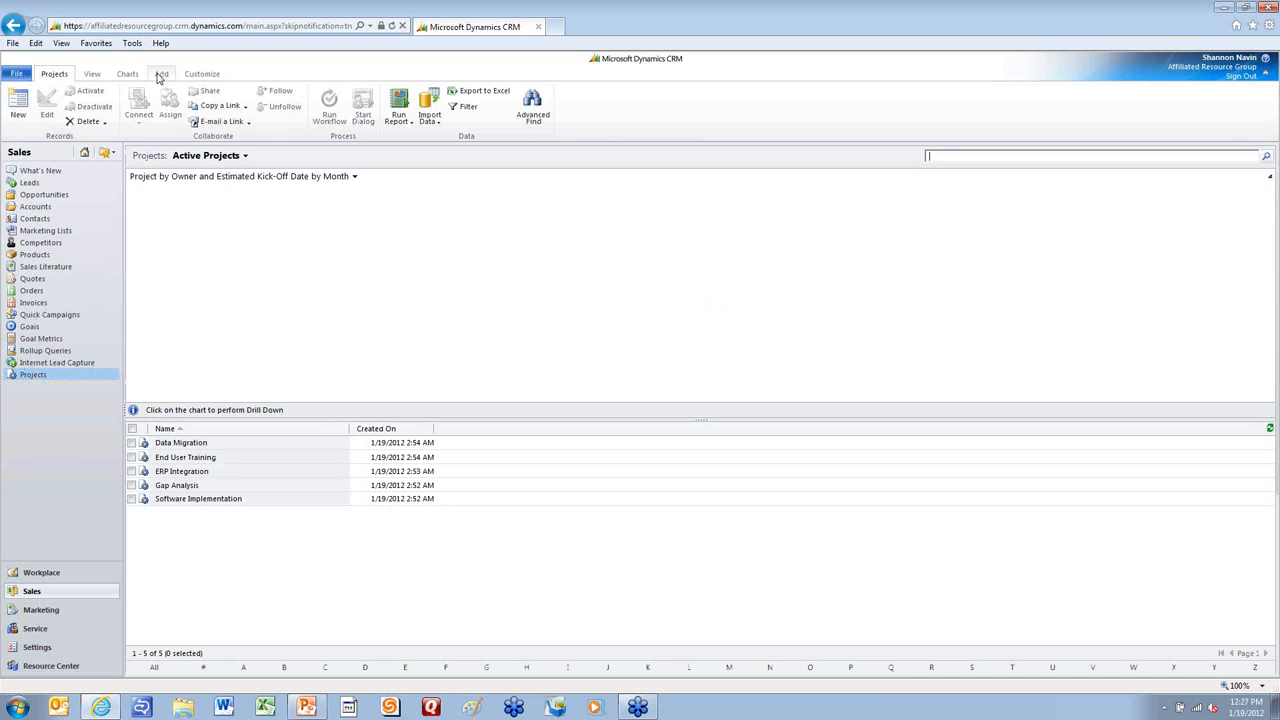
pyautogui.click(127, 75)
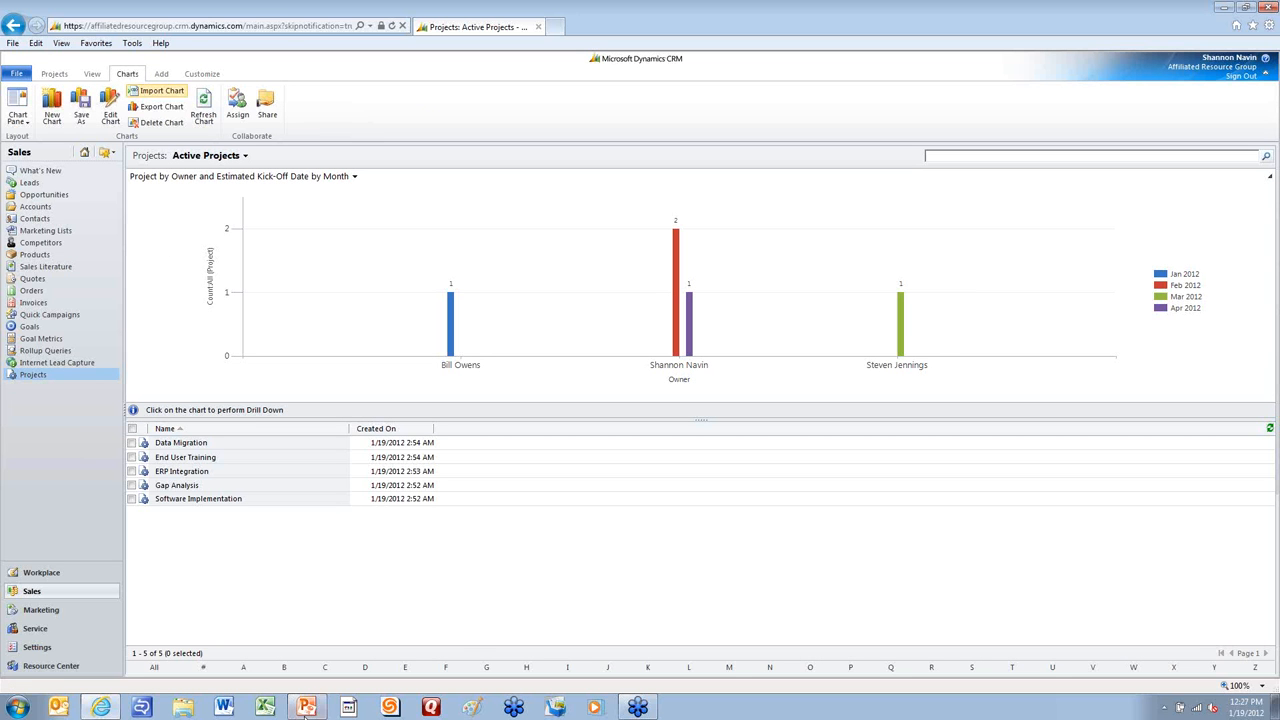
# - Switch to PowerPoint, present from the Complex Chart slide through to the System Dashboard slide, and end the slide show
pyautogui.moveTo(316, 707)
pyautogui.hotkey('alt', 'Tab')
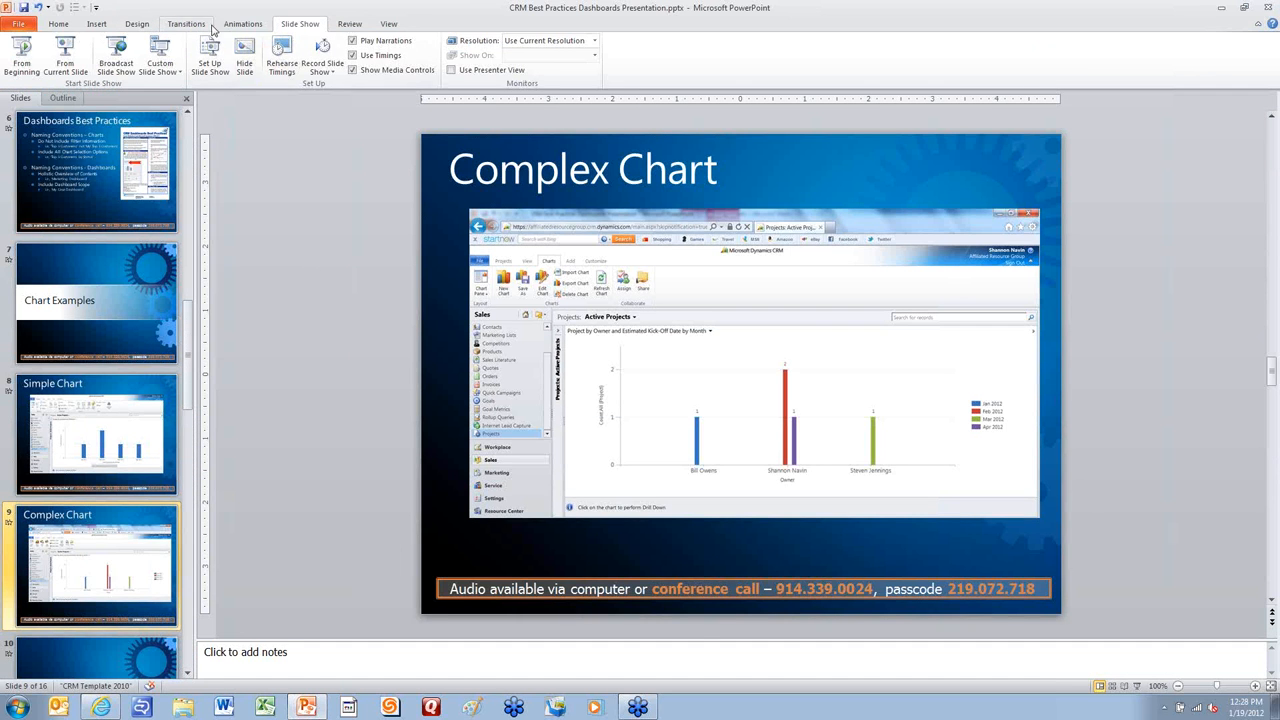
pyautogui.click(60, 72)
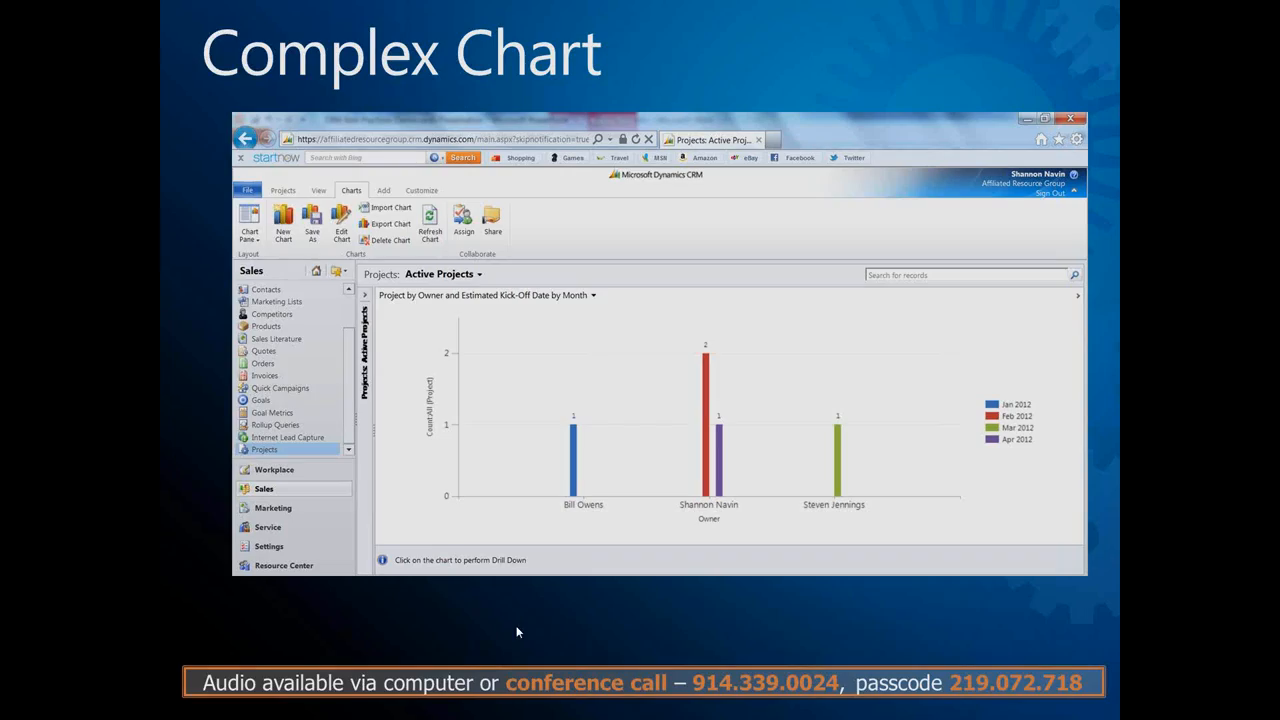
pyautogui.click(518, 632)
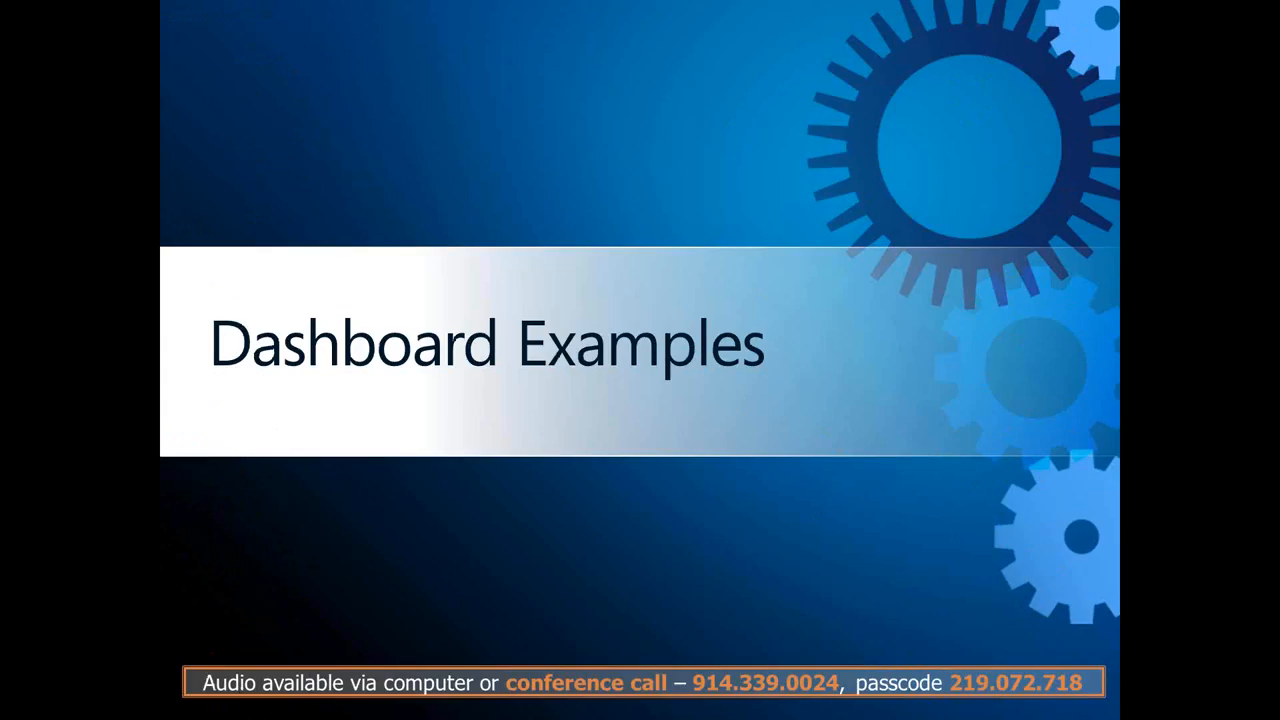
pyautogui.press('Right')
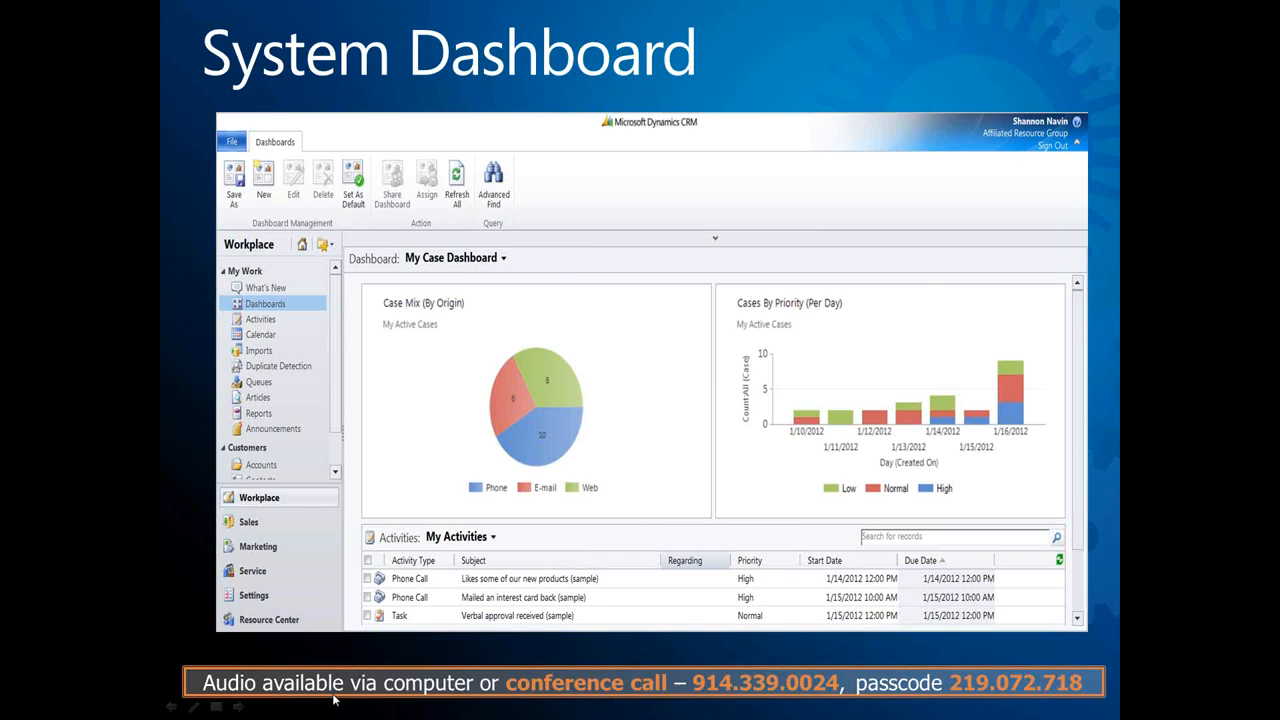
pyautogui.press('Escape')
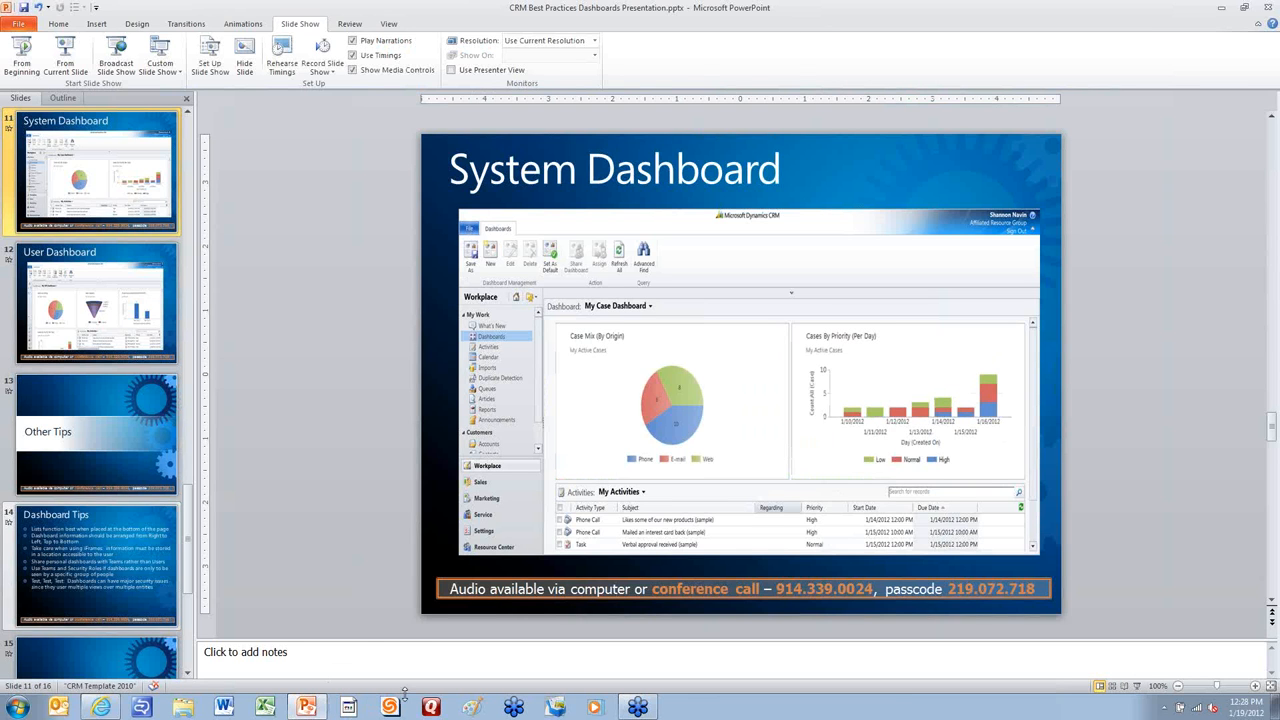
# - Switch back to Dynamics CRM, view the workplace dashboards, and review the system dashboards listed in the Default Solution
pyautogui.hotkey('alt', 'Tab')
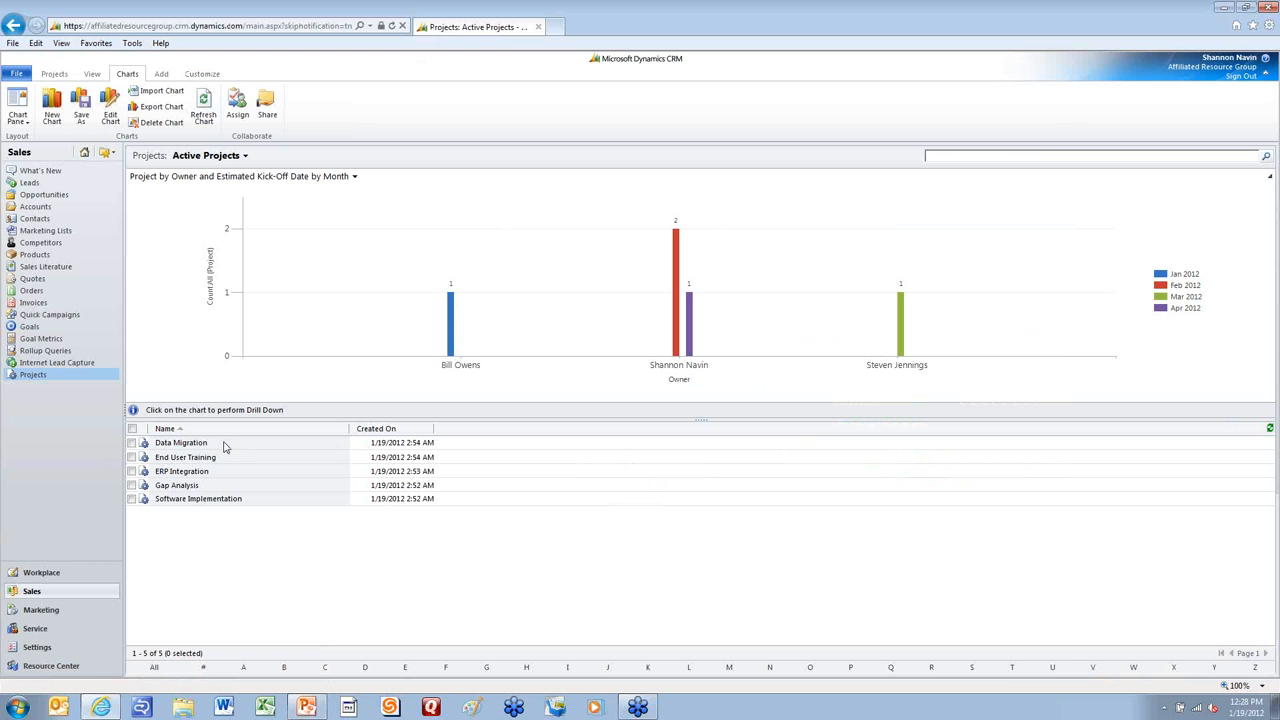
pyautogui.click(45, 573)
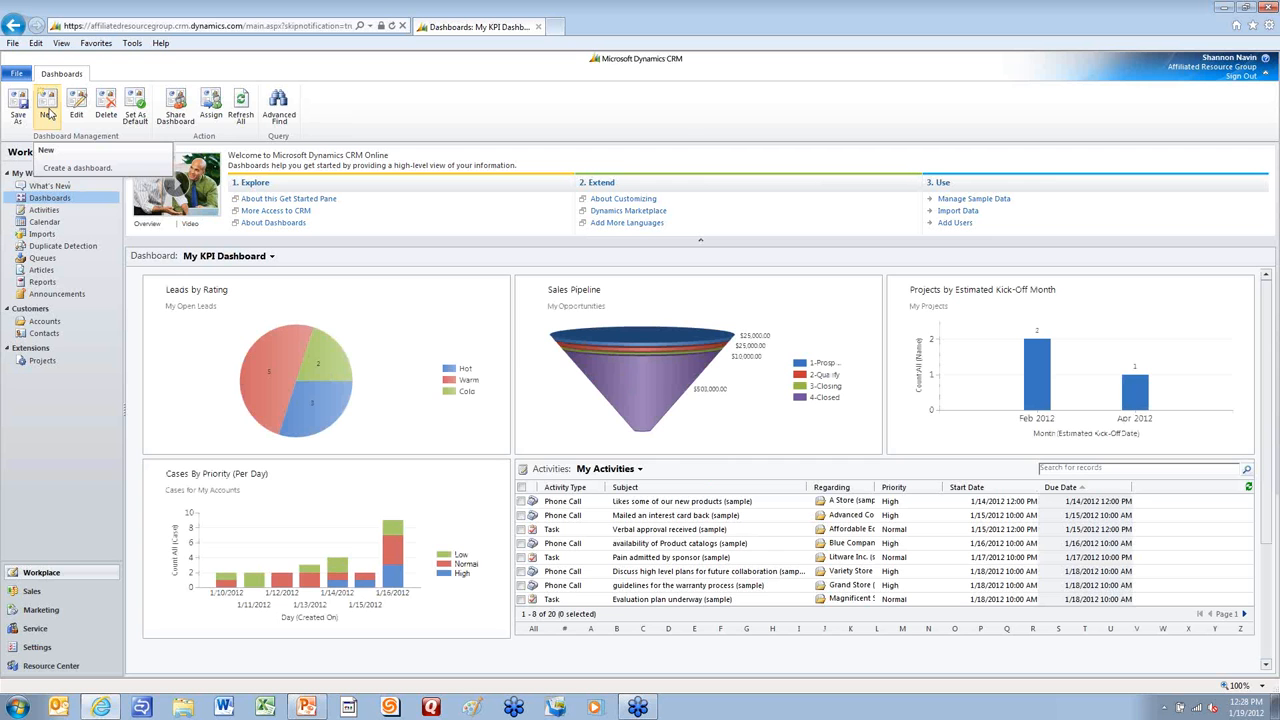
pyautogui.click(83, 649)
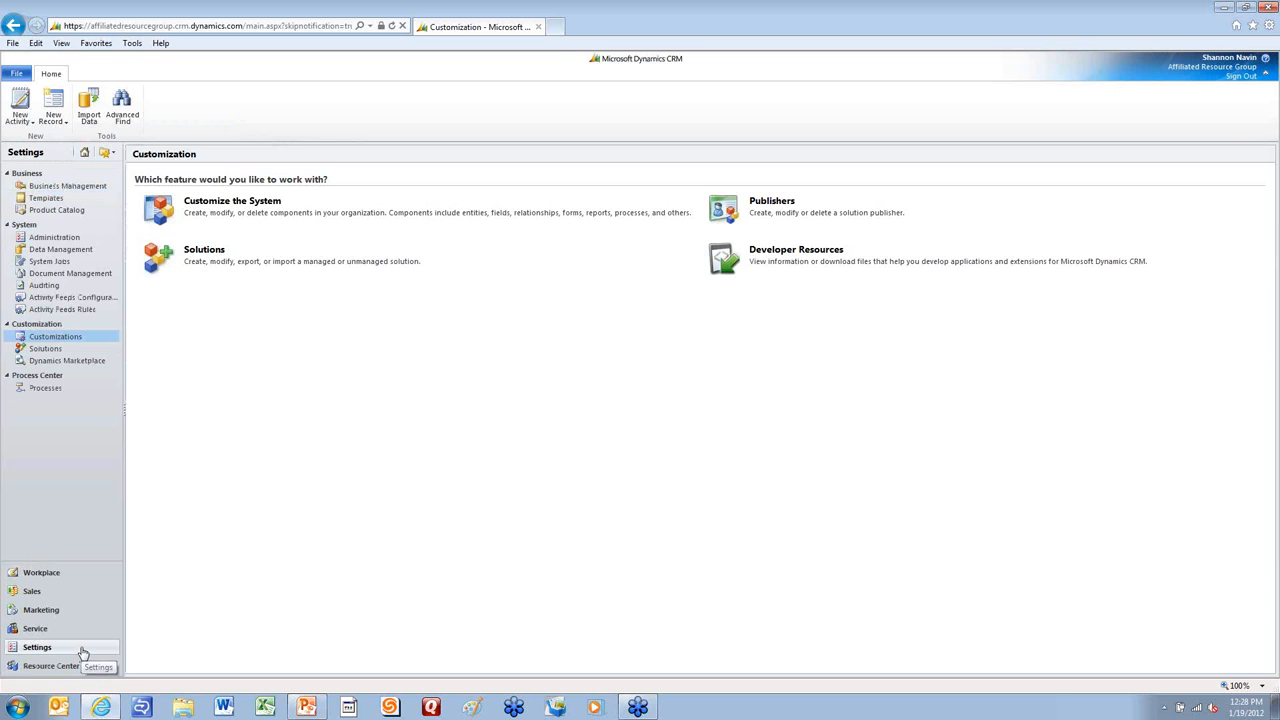
pyautogui.click(91, 339)
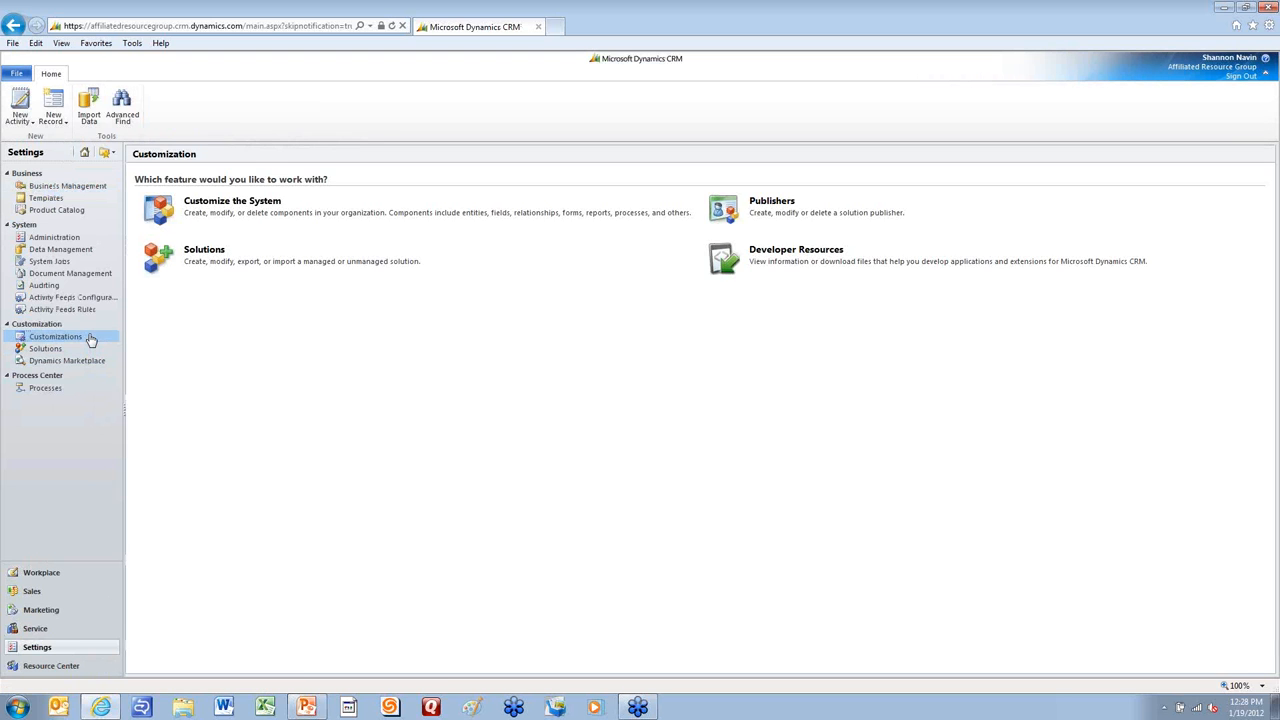
pyautogui.click(211, 207)
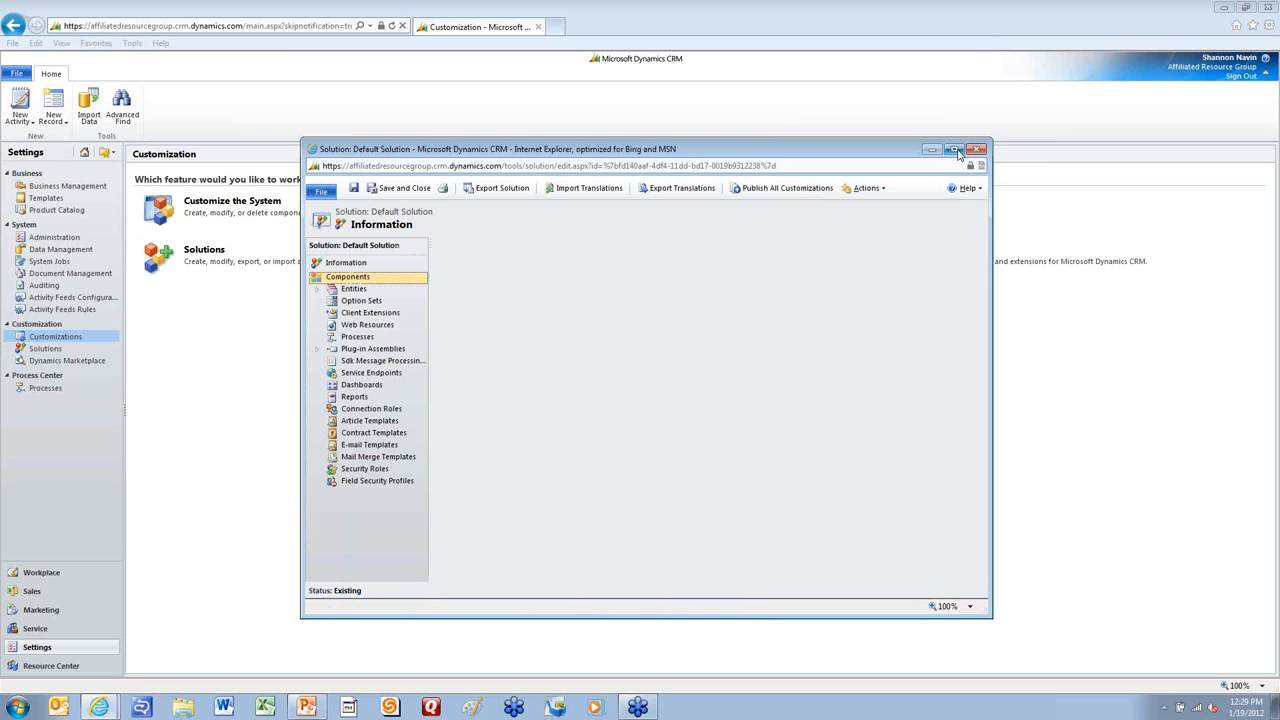
pyautogui.click(953, 149)
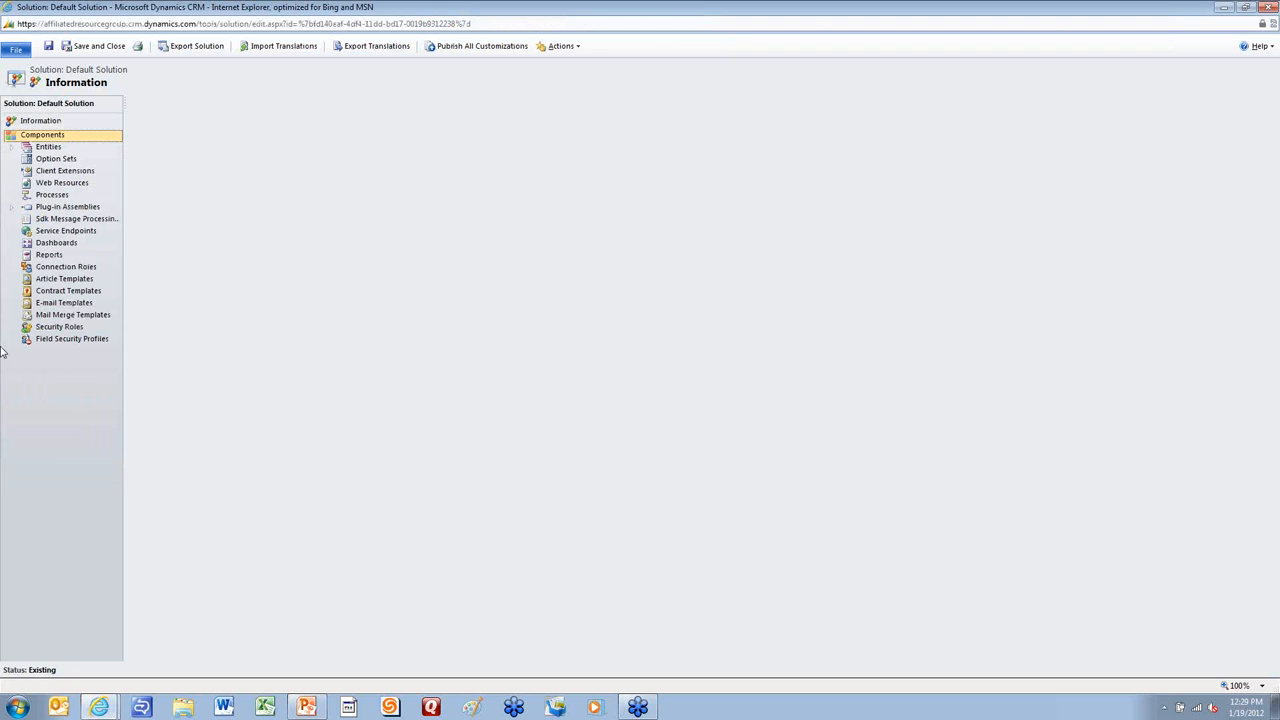
pyautogui.click(60, 244)
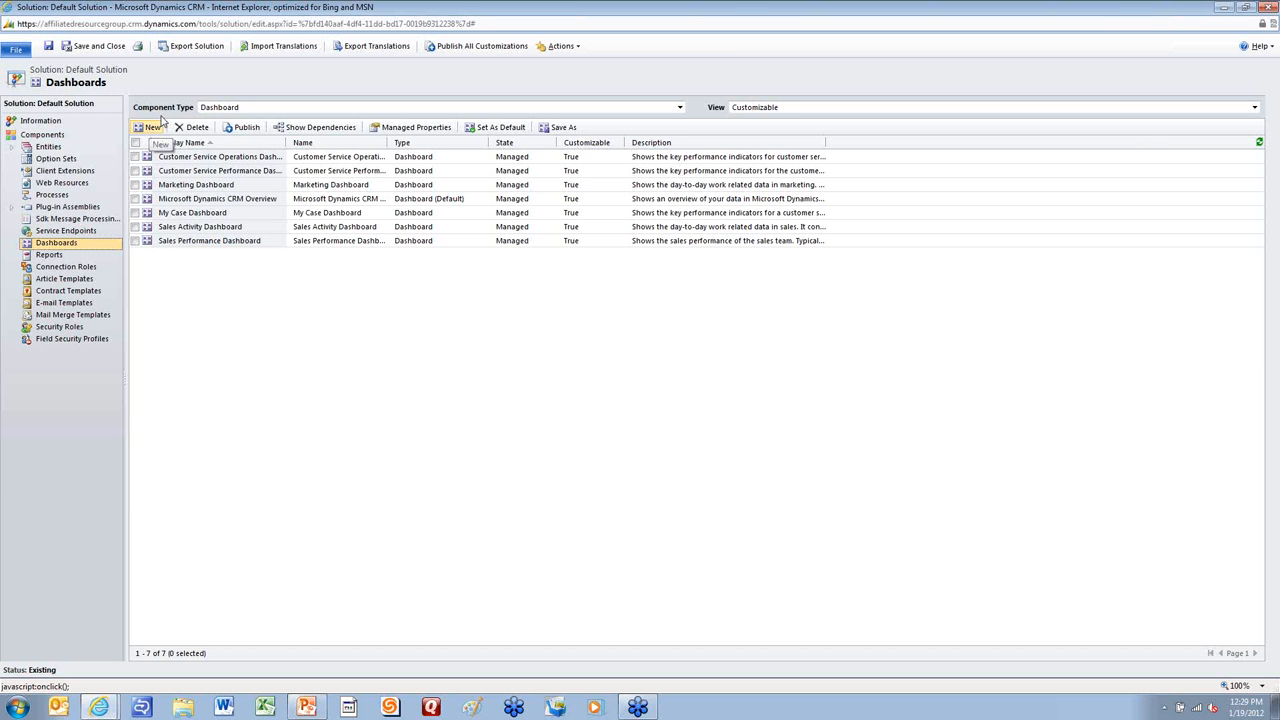
pyautogui.click(1265, 7)
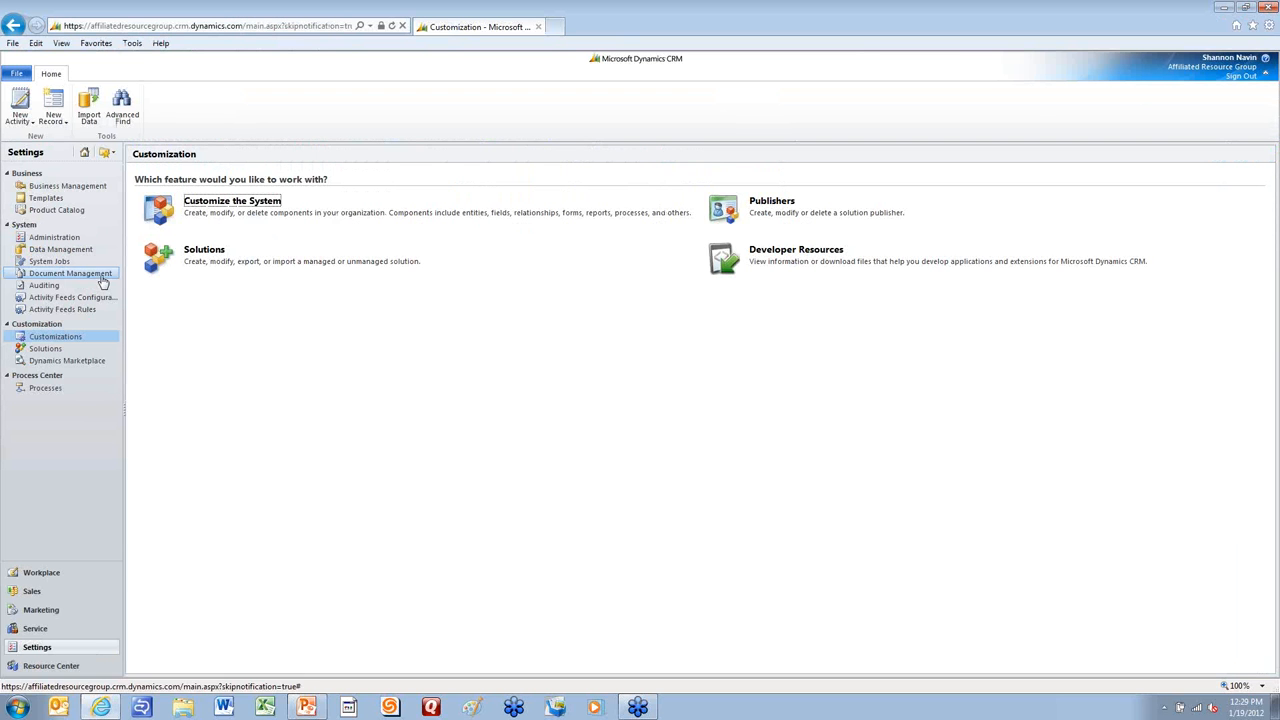
# - Return to the workplace dashboards and examine the charts and activity list on My KPI Dashboard
pyautogui.click(63, 576)
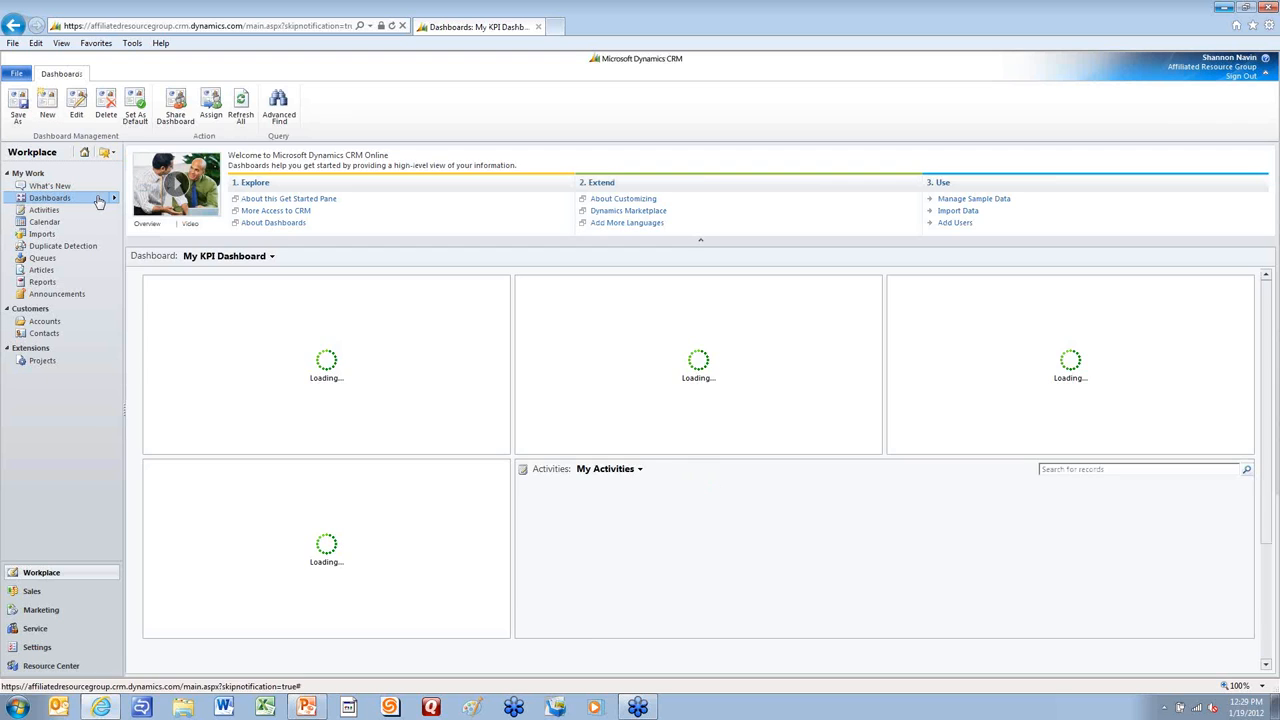
pyautogui.click(98, 200)
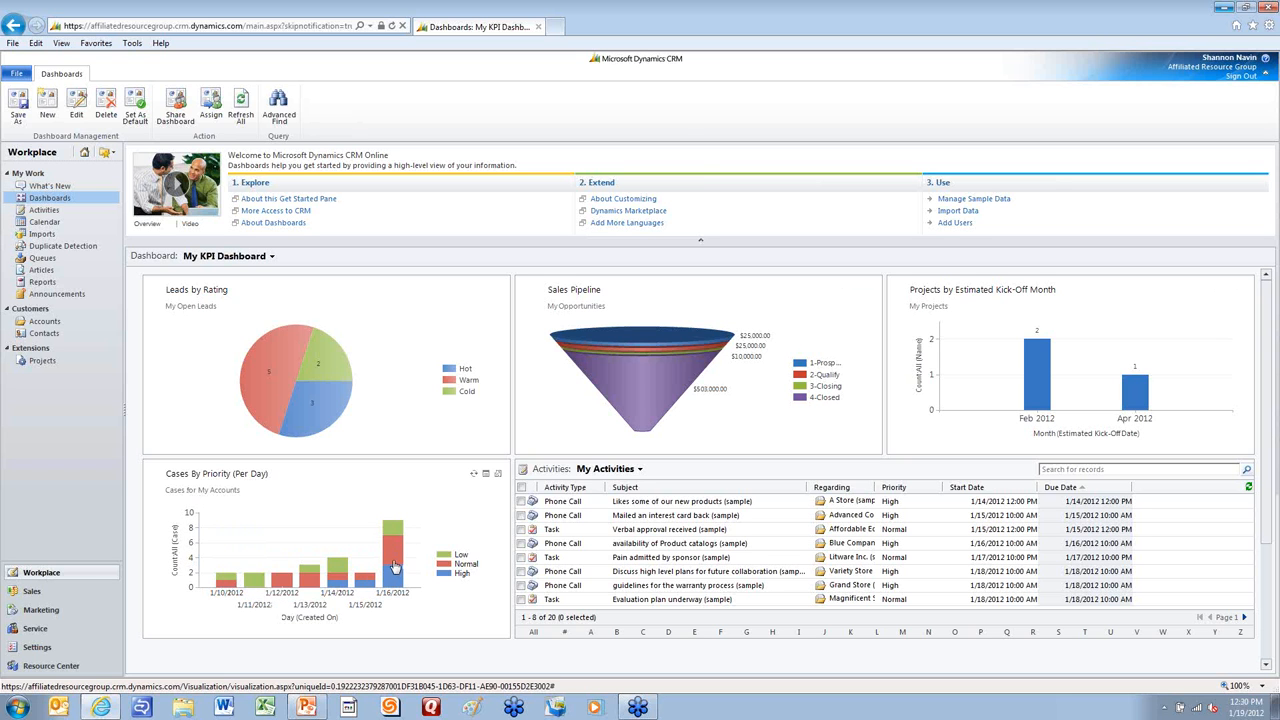
pyautogui.moveTo(395, 567)
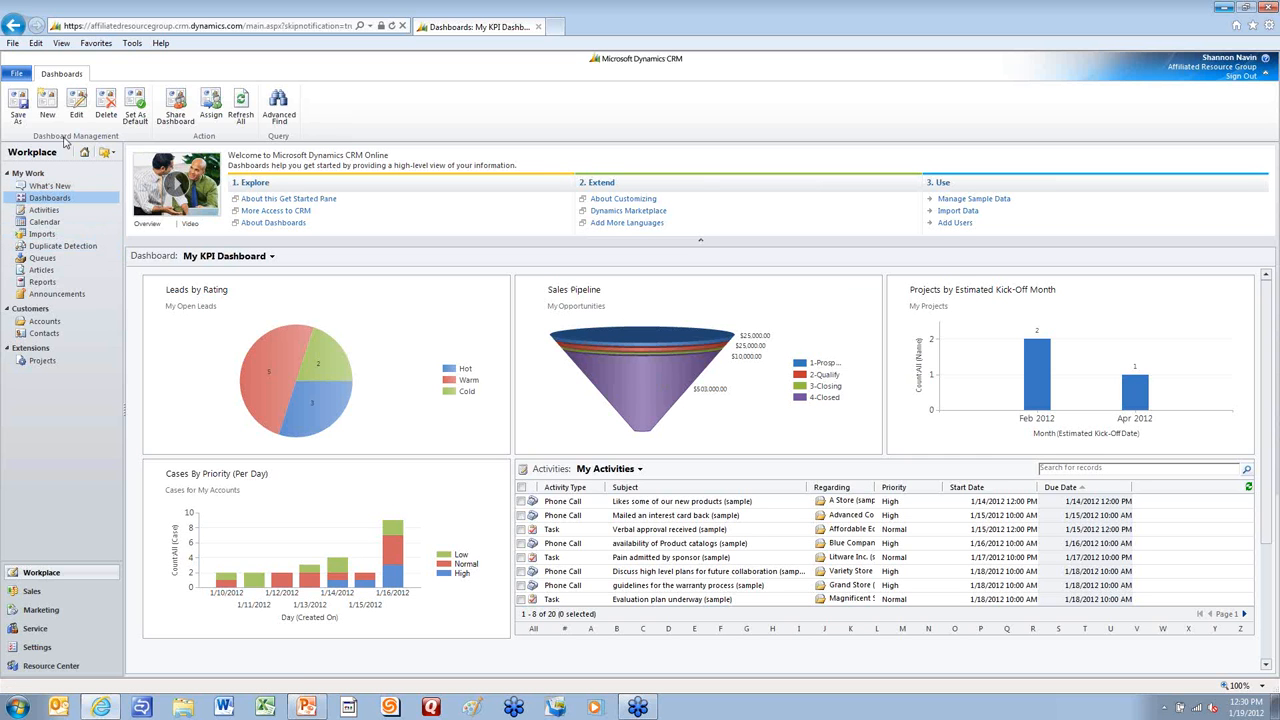
# - Create a personal dashboard with the 3-Column Regular Dashboard layout and name it My KPI Dashboard
pyautogui.click(47, 100)
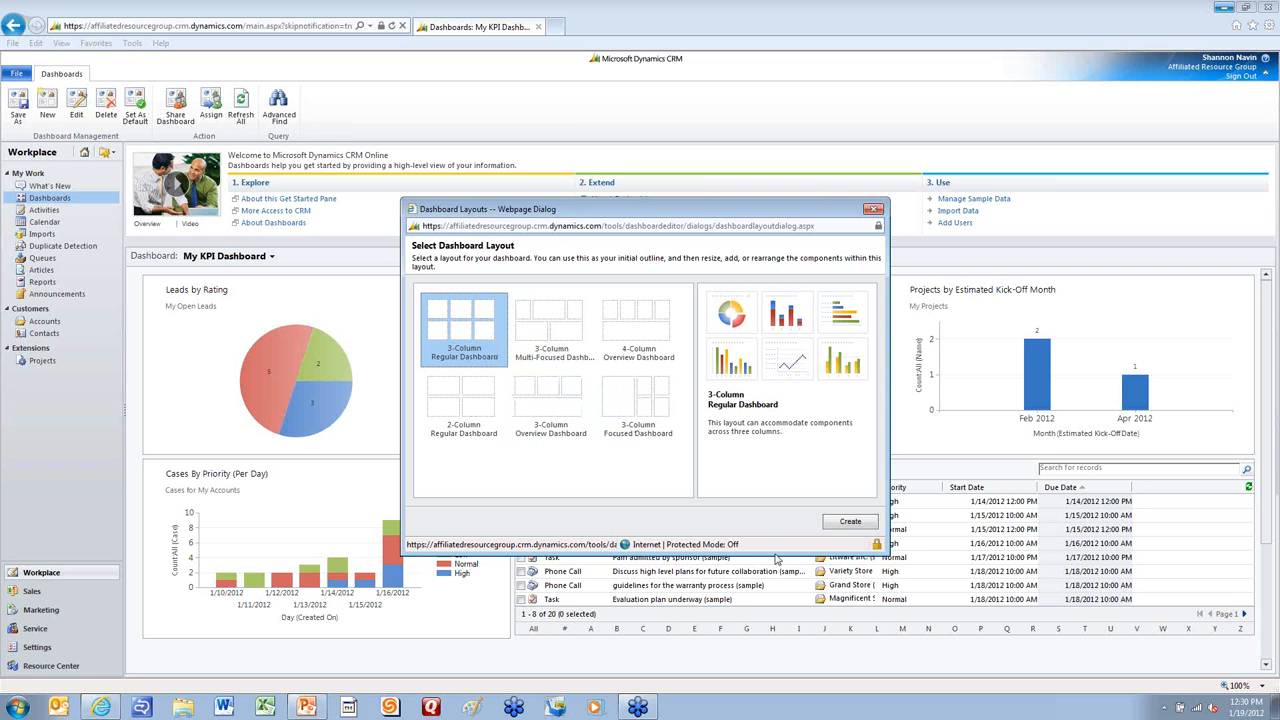
pyautogui.click(850, 522)
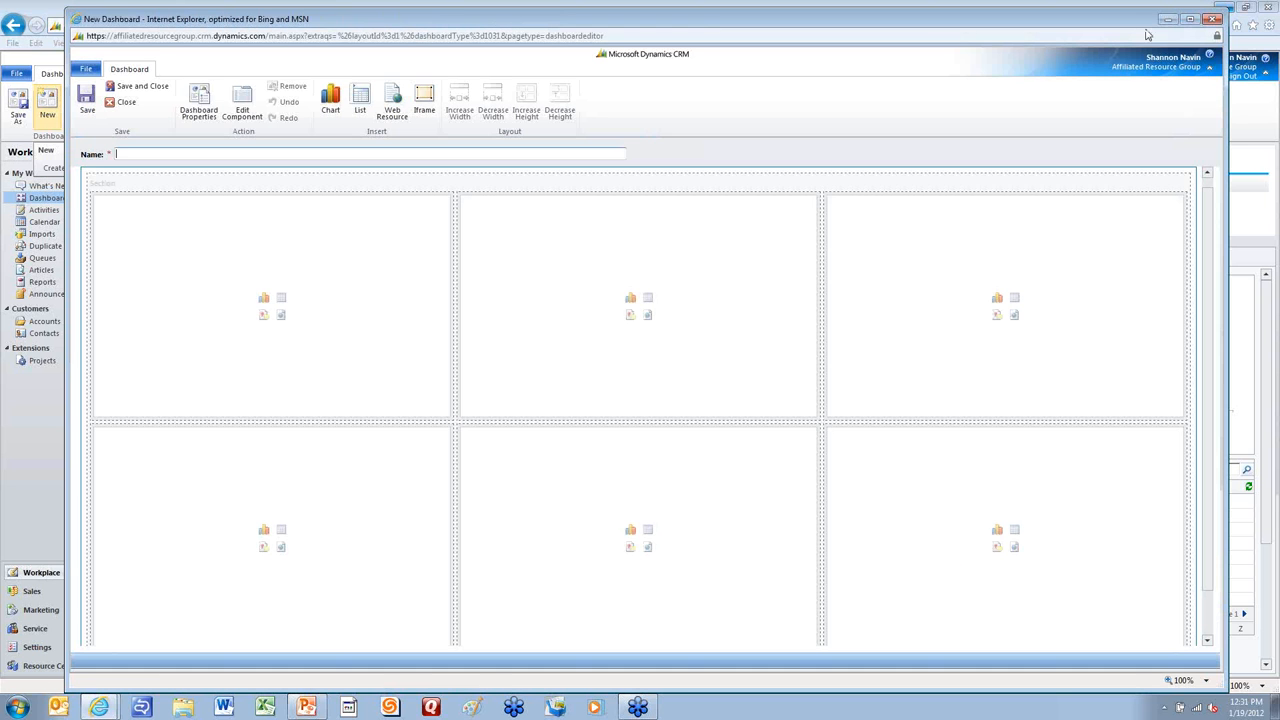
pyautogui.click(1190, 19)
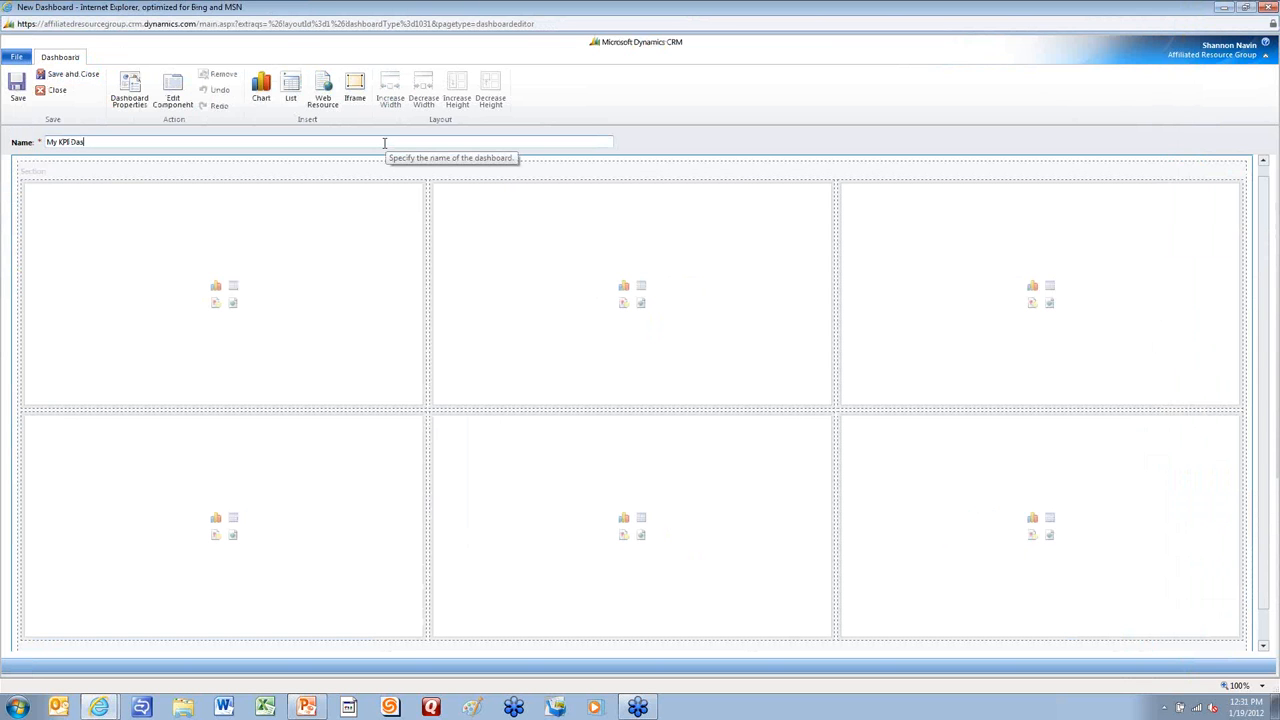
pyautogui.click(295, 342)
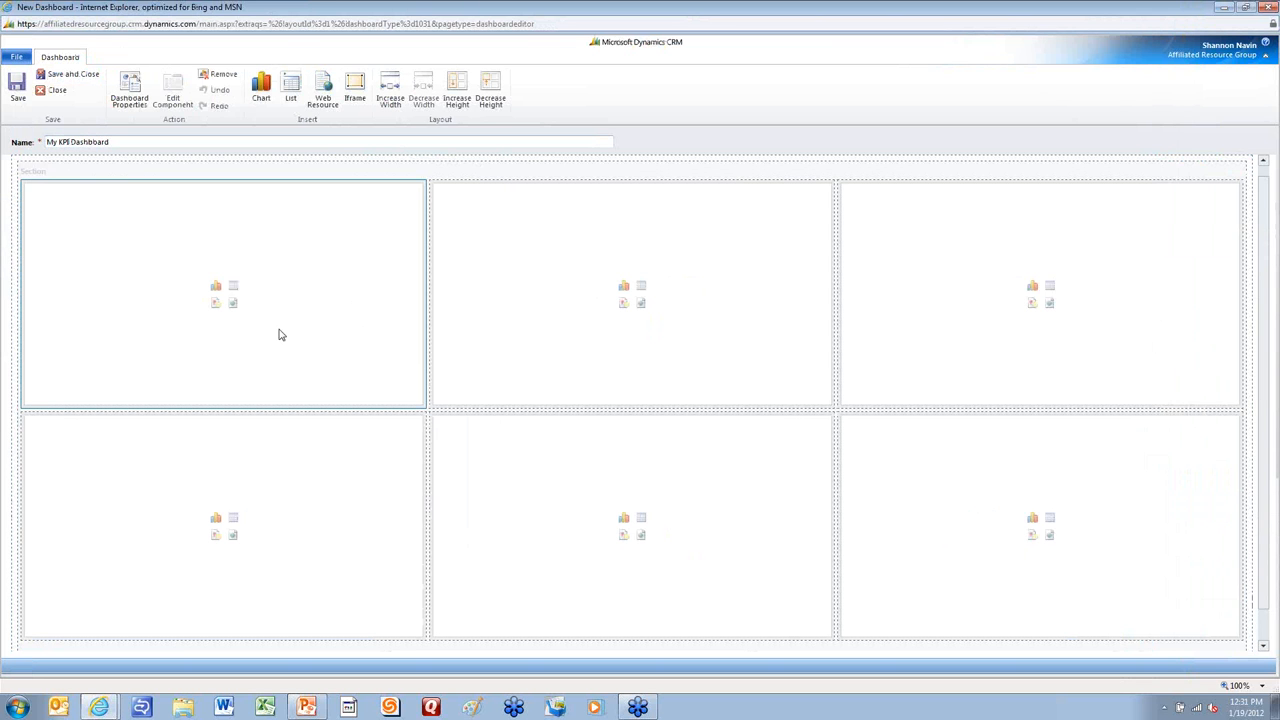
# - Insert the Leads by Rating chart in the first section, using the Lead record type and the My Open Leads view
pyautogui.click(216, 288)
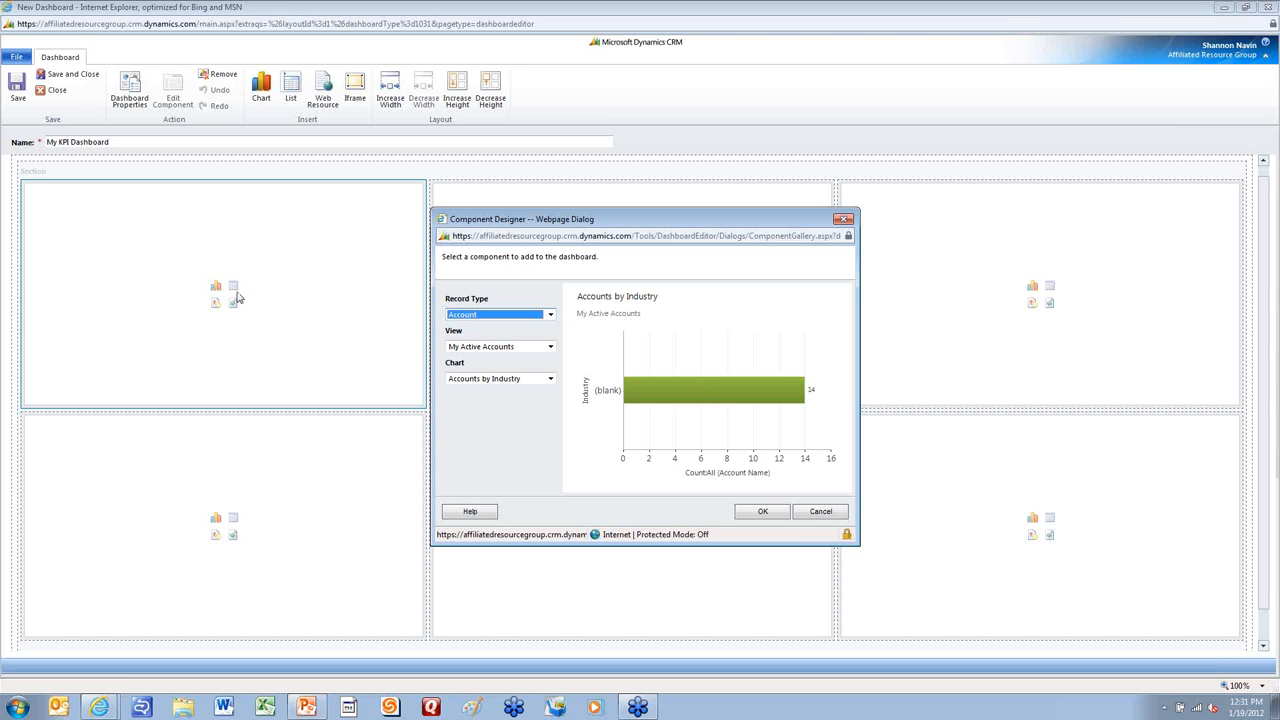
pyautogui.click(553, 318)
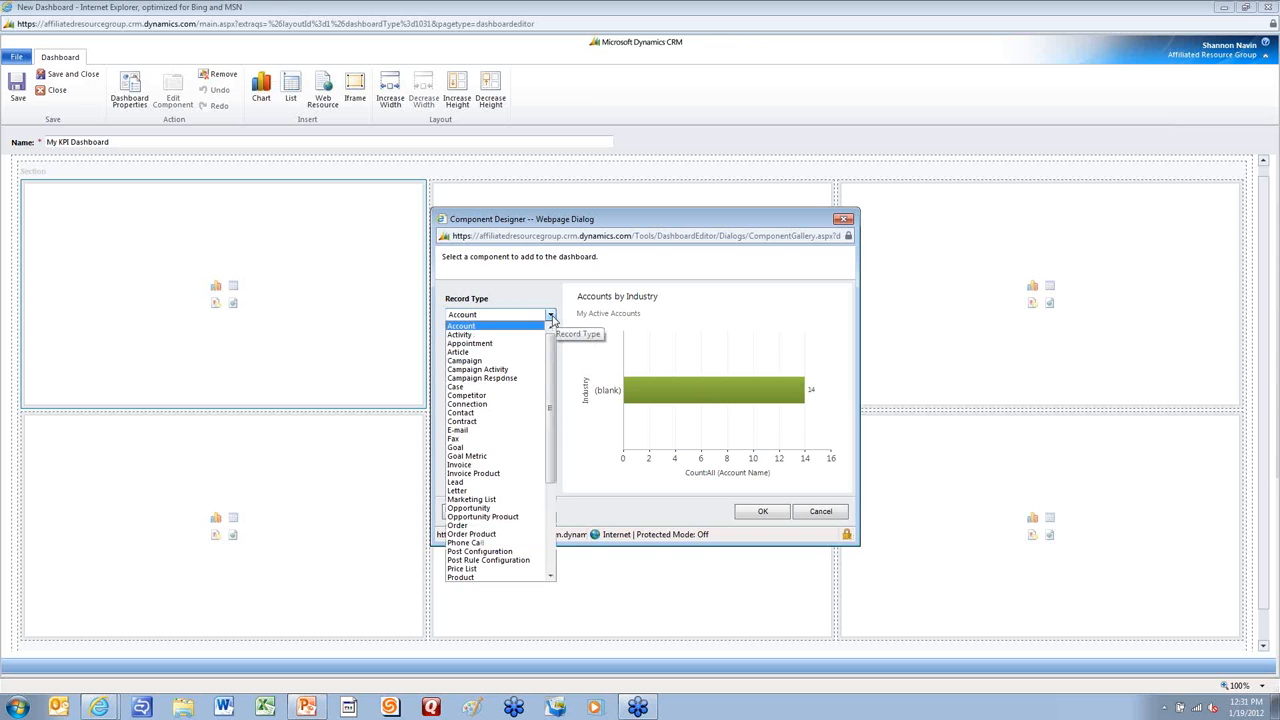
pyautogui.moveTo(550, 353); pyautogui.dragTo(549, 381)
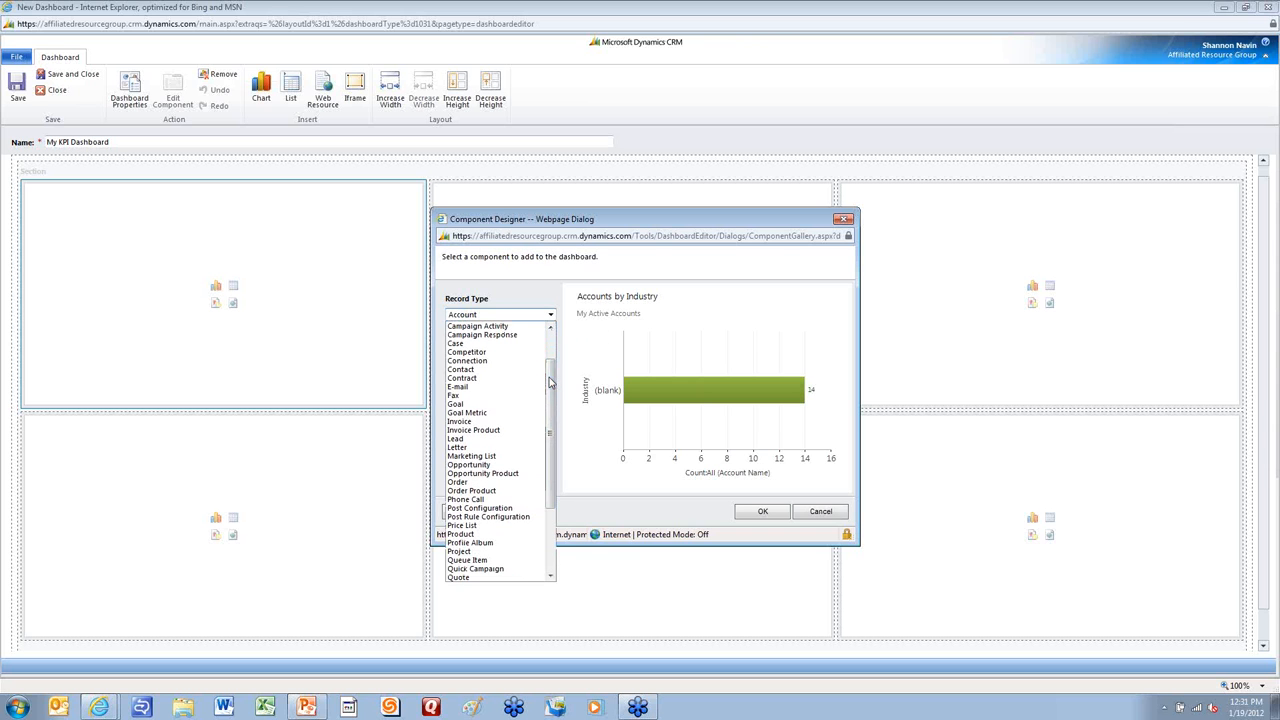
pyautogui.click(521, 444)
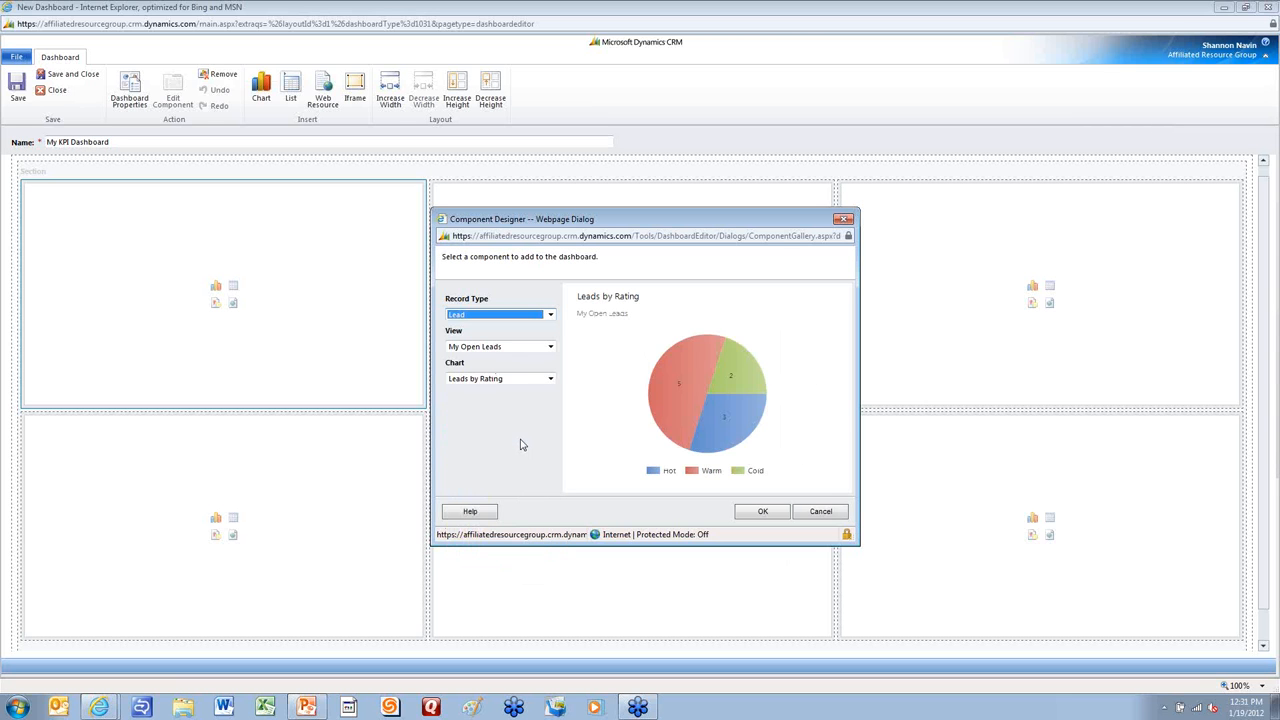
pyautogui.click(550, 347)
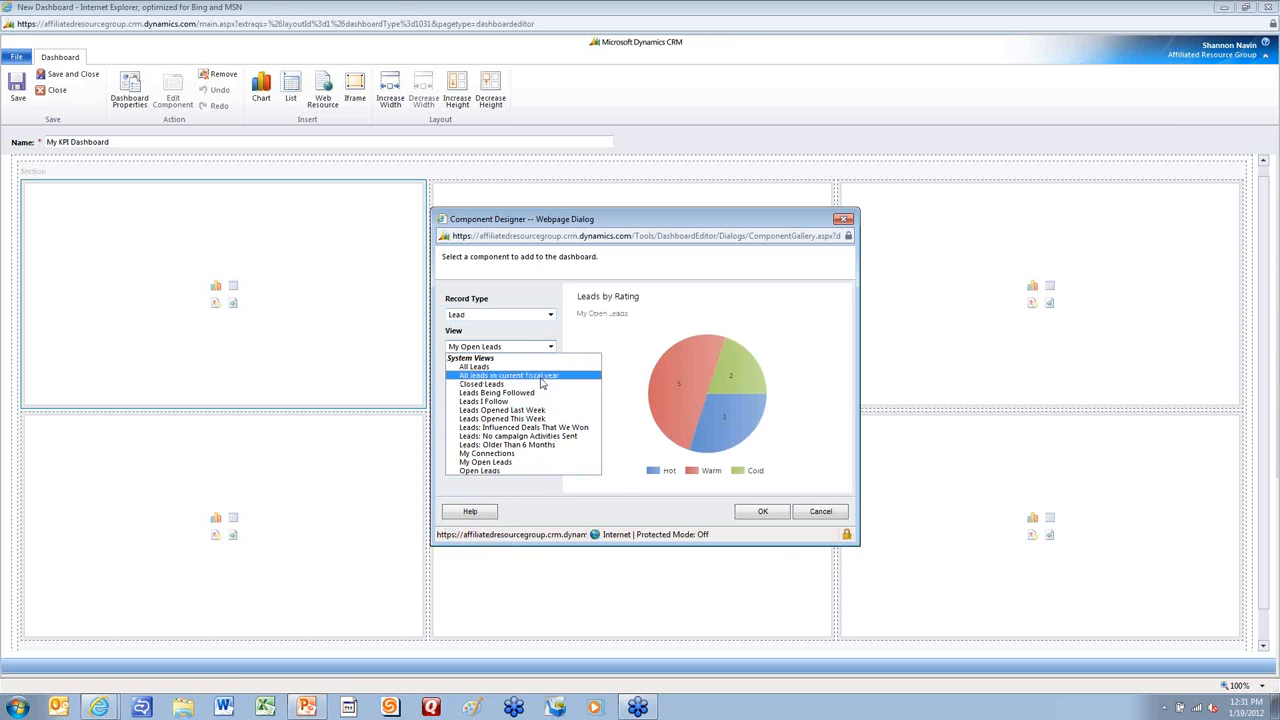
pyautogui.click(533, 463)
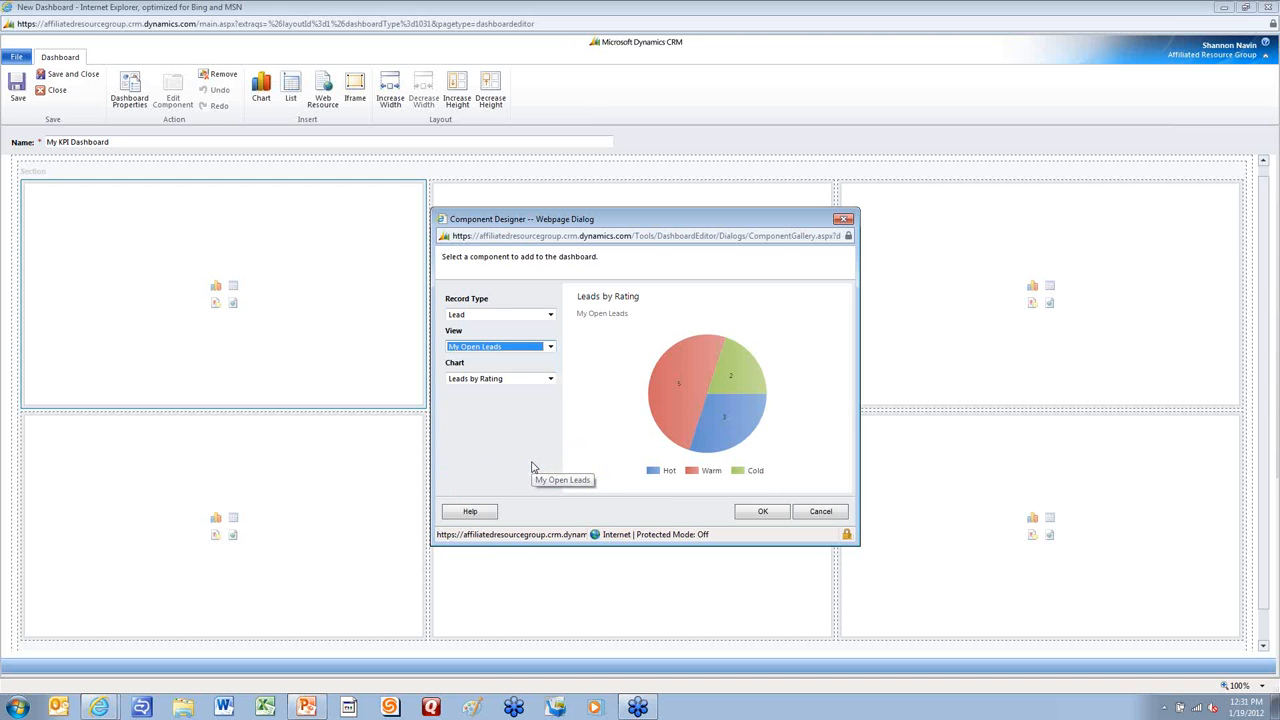
pyautogui.click(550, 380)
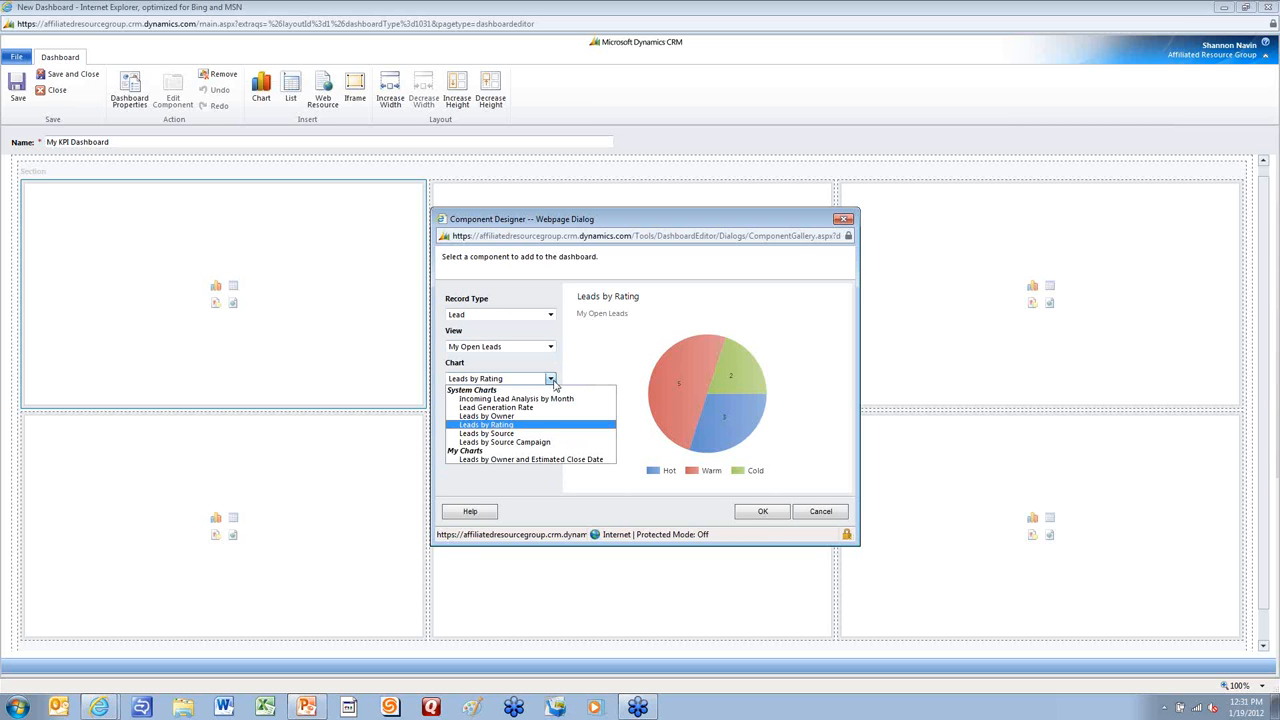
pyautogui.click(533, 425)
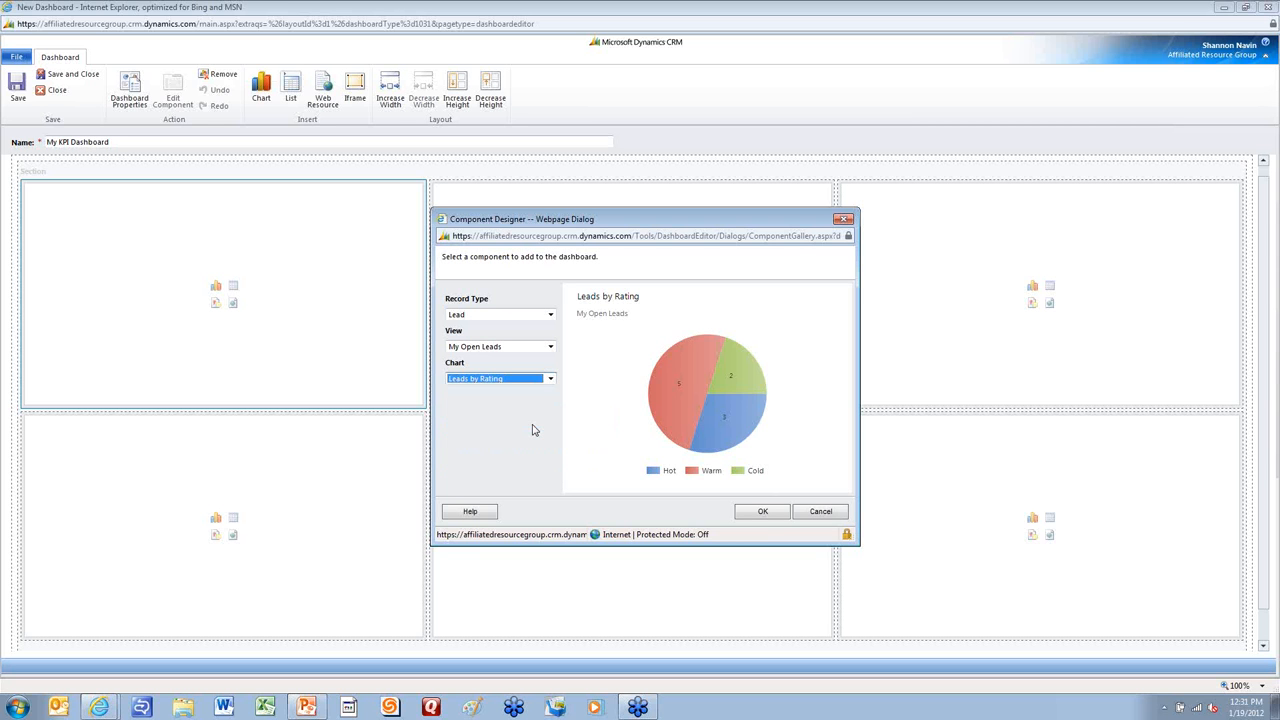
pyautogui.click(764, 513)
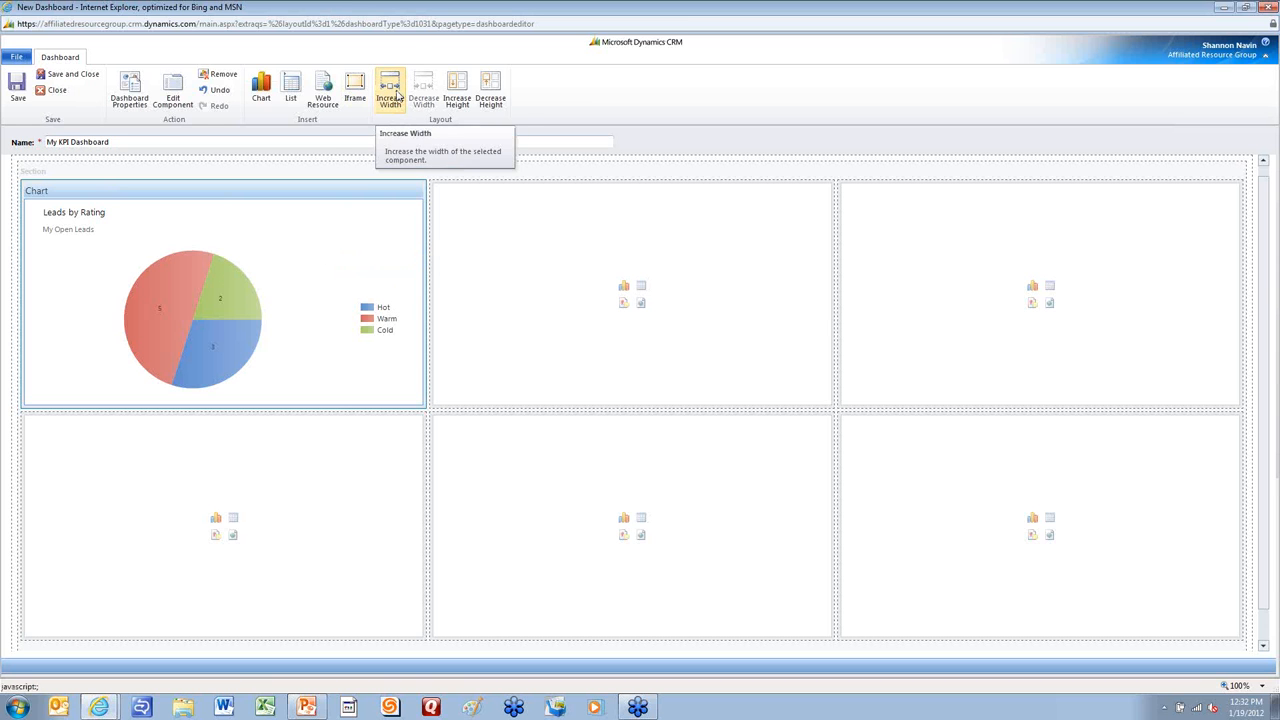
# - Try widening the Leads by Rating chart to three columns and increasing its height, restoring the original size each time
pyautogui.click(396, 93)
pyautogui.click(396, 93)
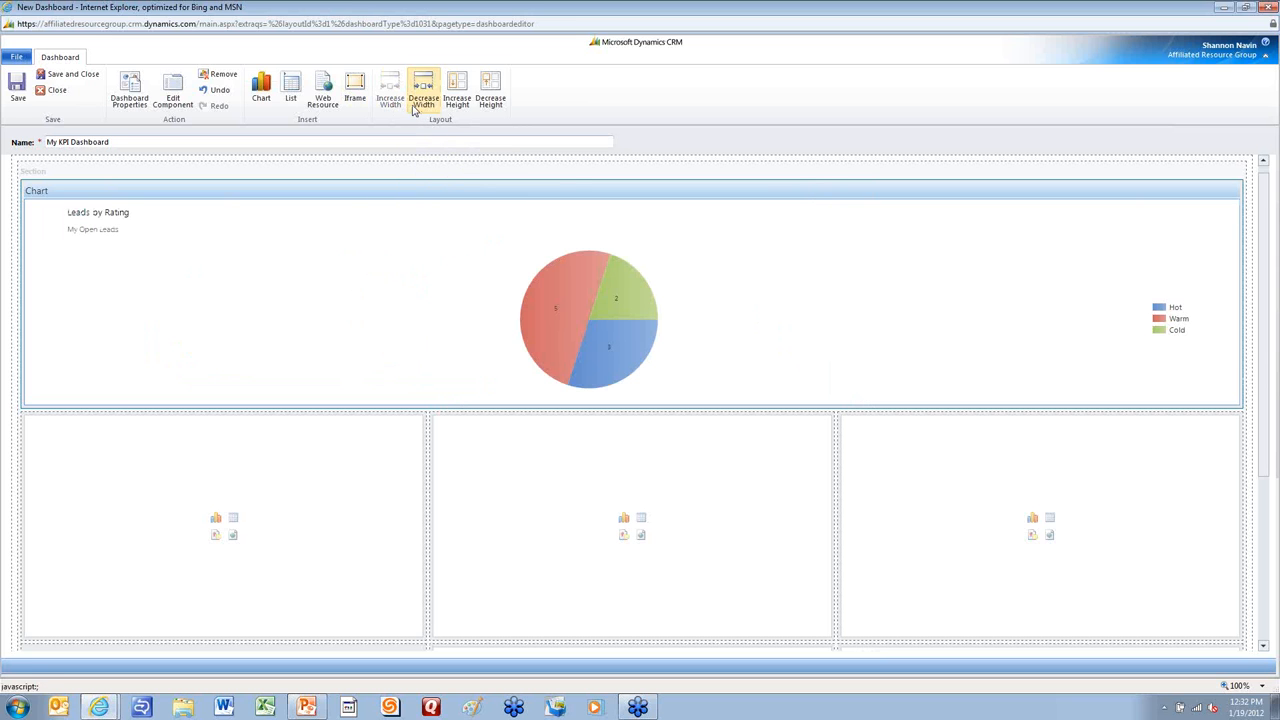
pyautogui.click(414, 100)
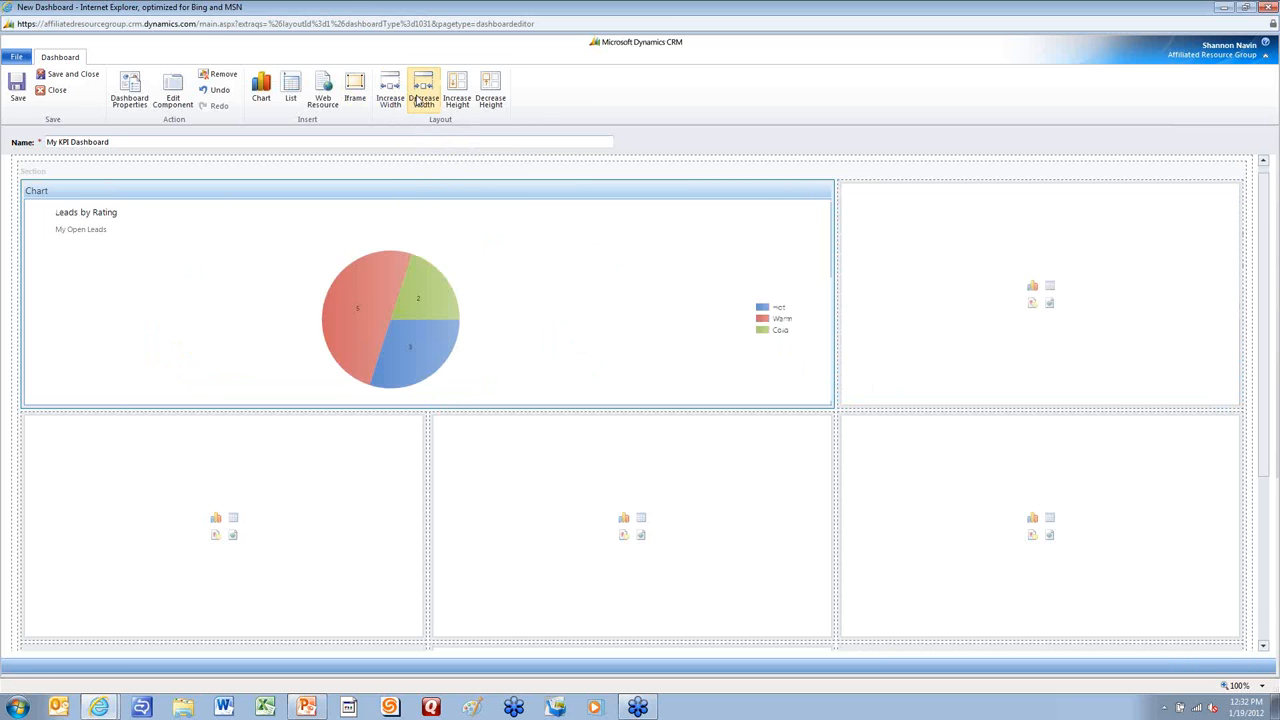
pyautogui.click(418, 98)
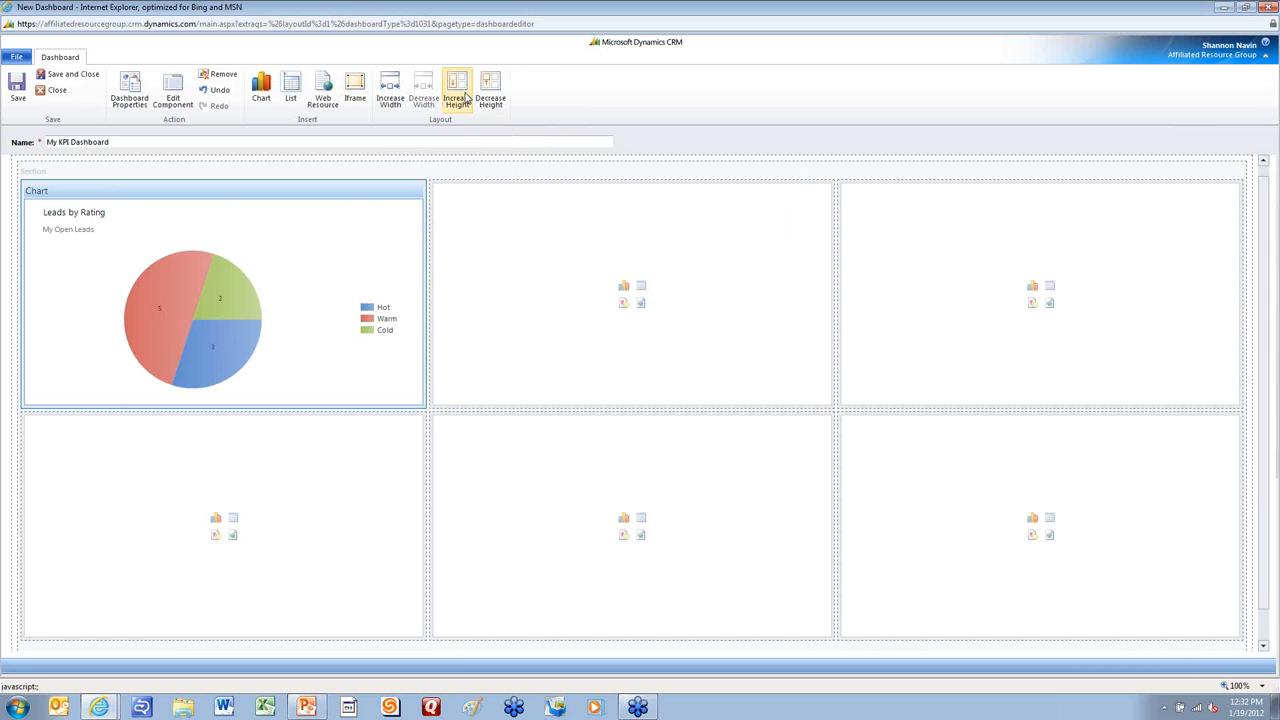
pyautogui.click(458, 95)
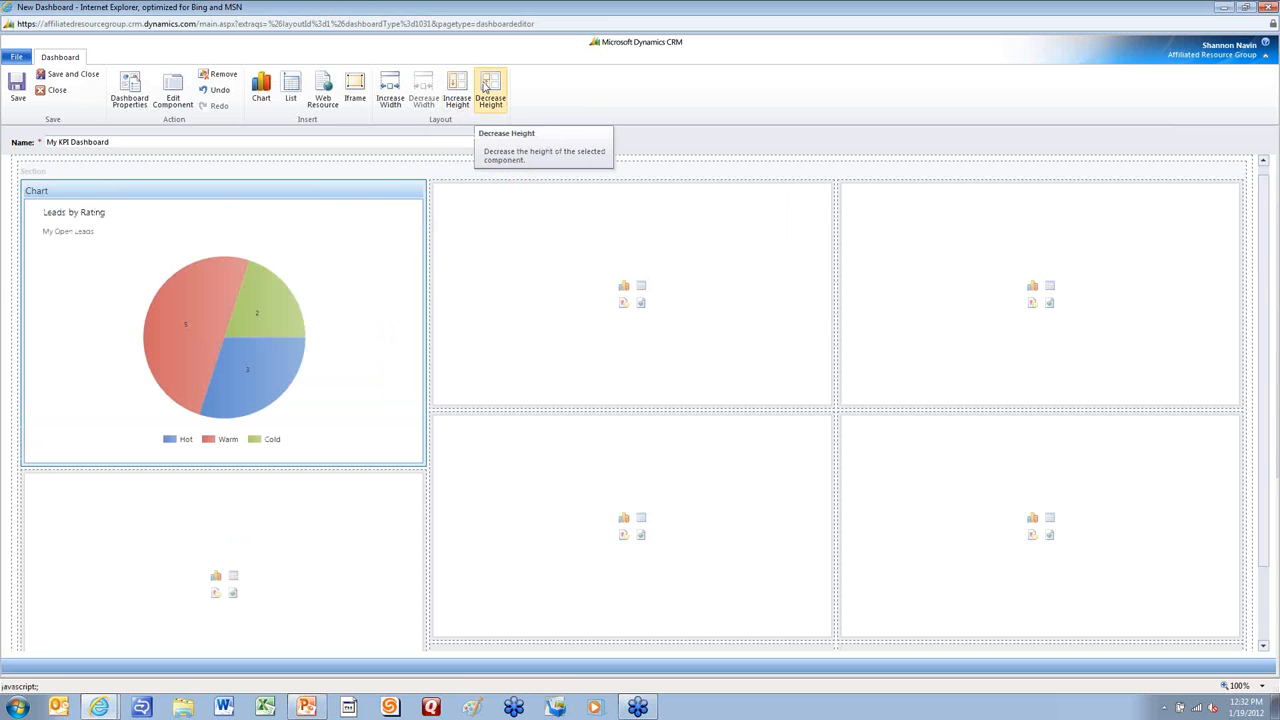
pyautogui.click(484, 92)
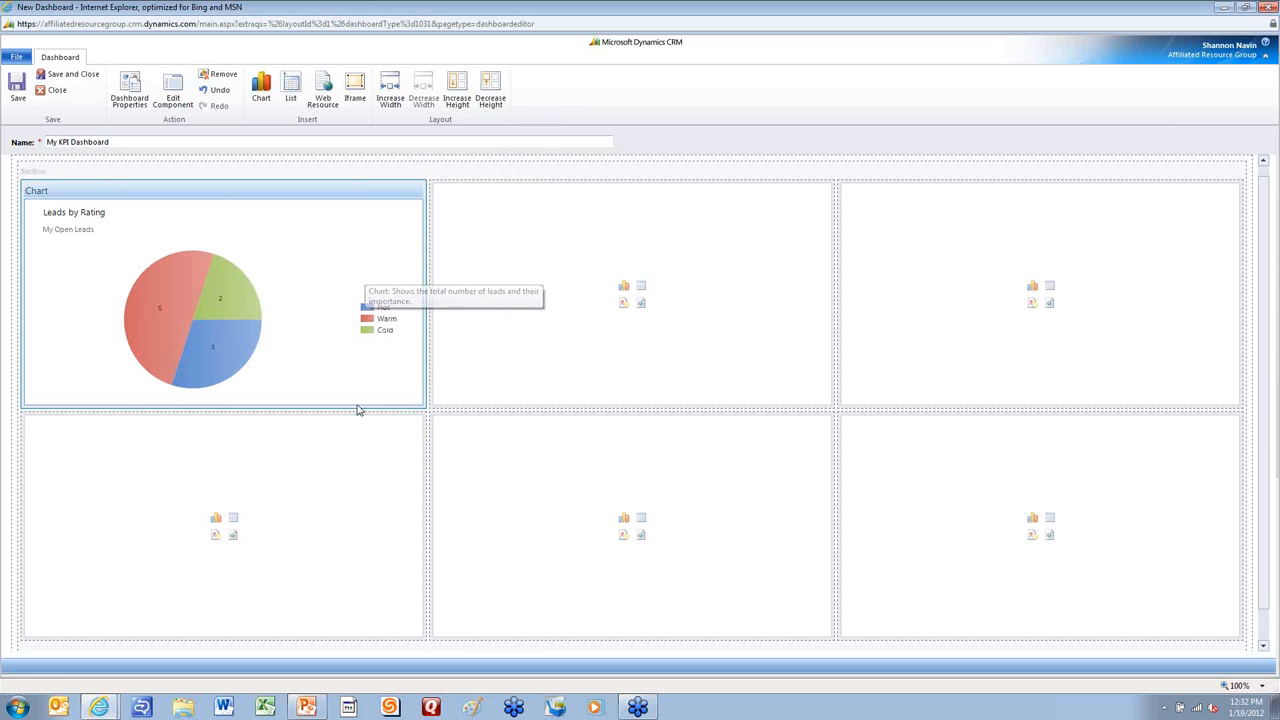
# - Insert an Activities list below the chart spanning all three columns, and close the new dashboard without saving
pyautogui.click(623, 288)
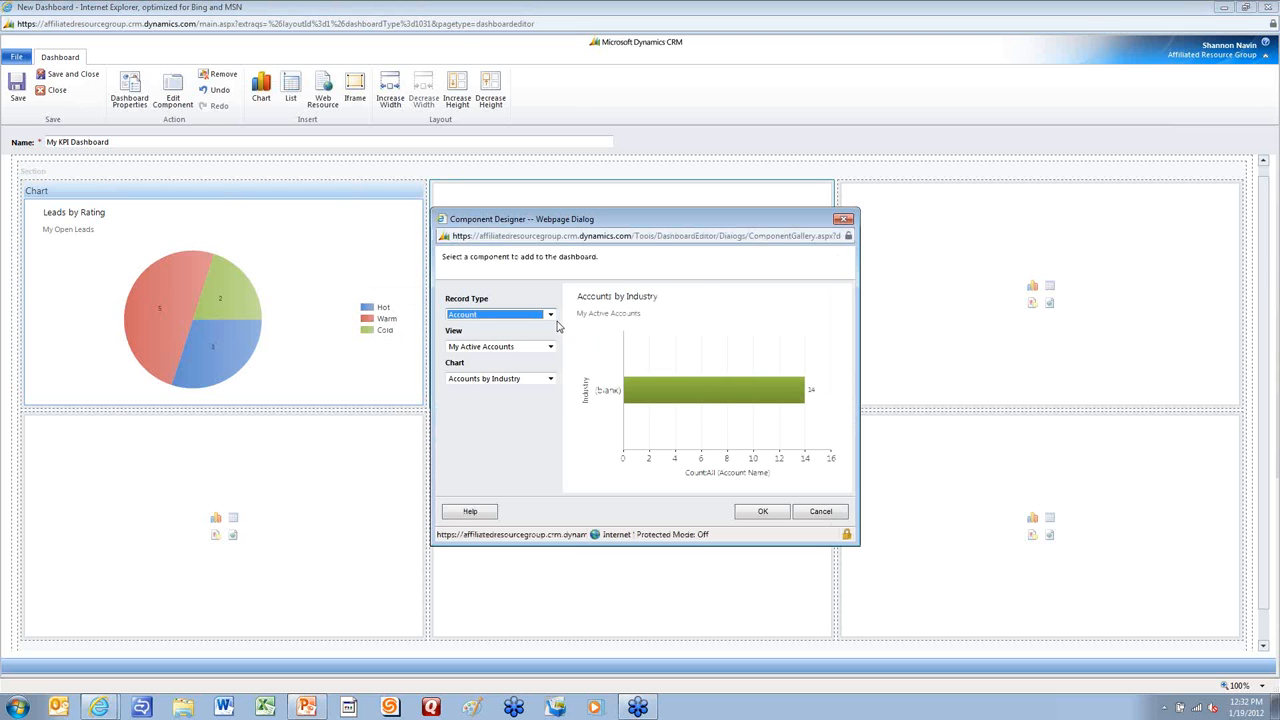
pyautogui.click(843, 220)
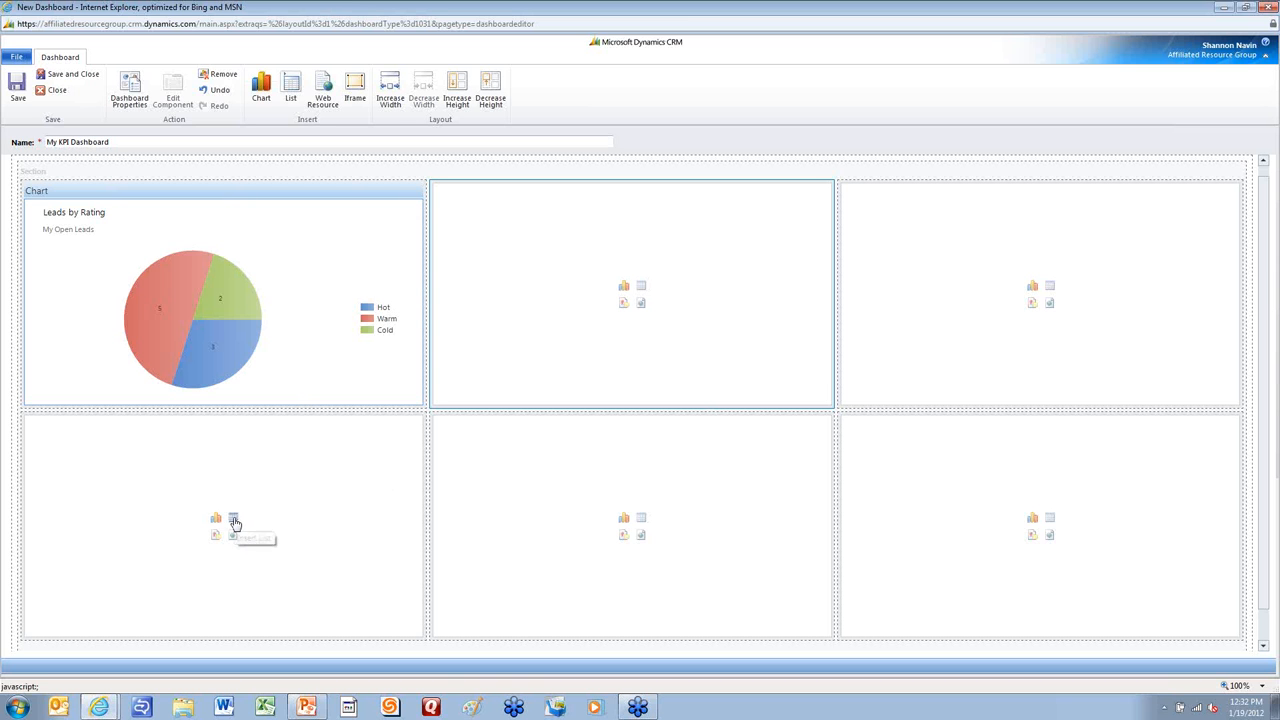
pyautogui.click(233, 519)
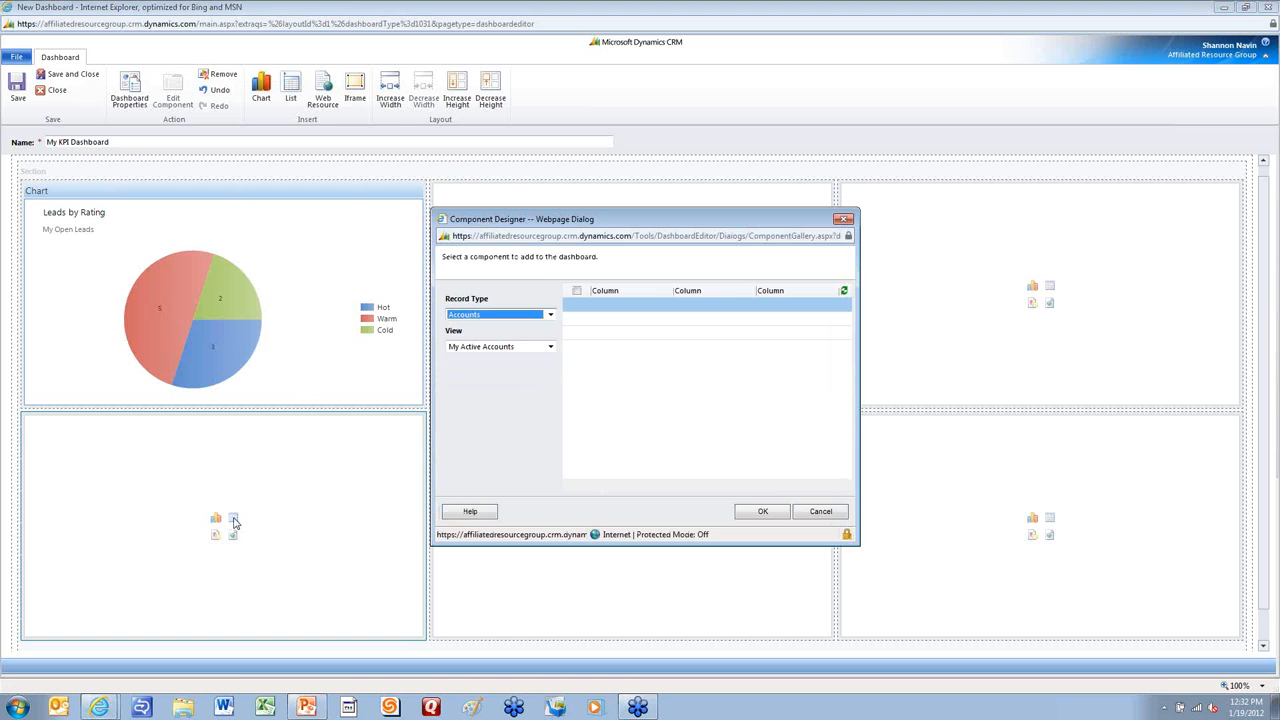
pyautogui.click(550, 315)
pyautogui.click(543, 337)
pyautogui.click(761, 513)
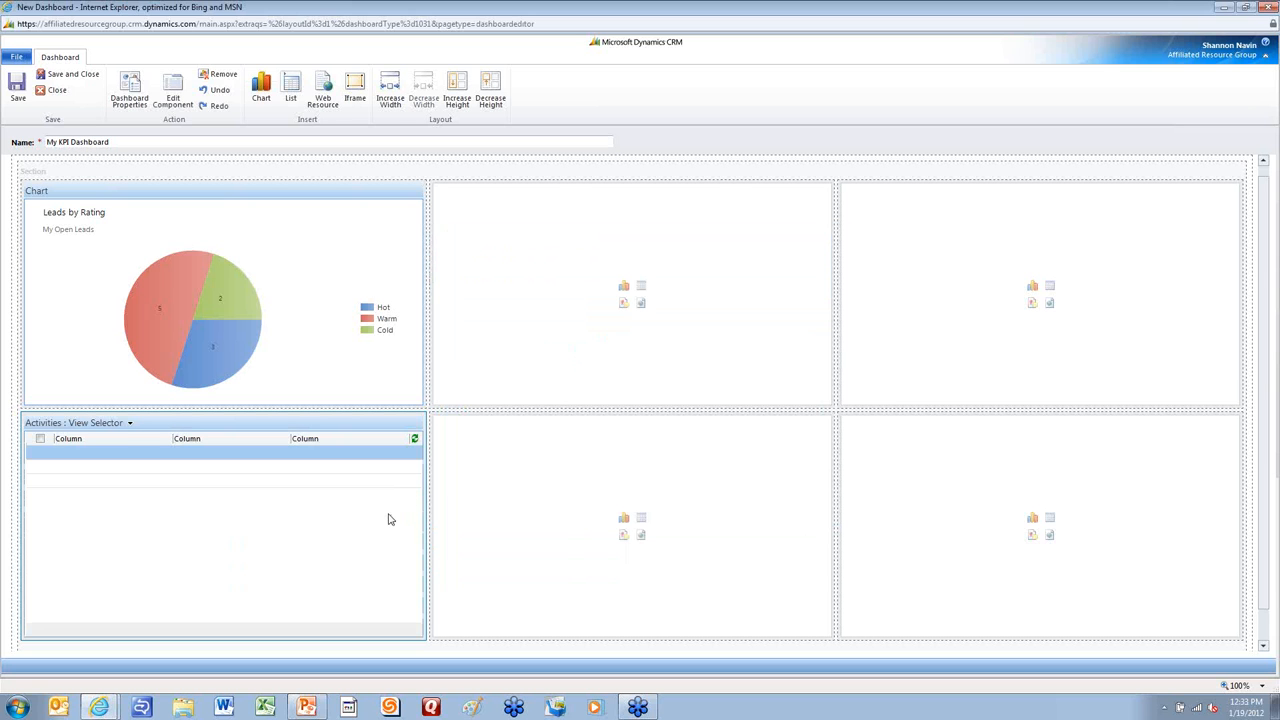
pyautogui.click(387, 106)
pyautogui.click(387, 106)
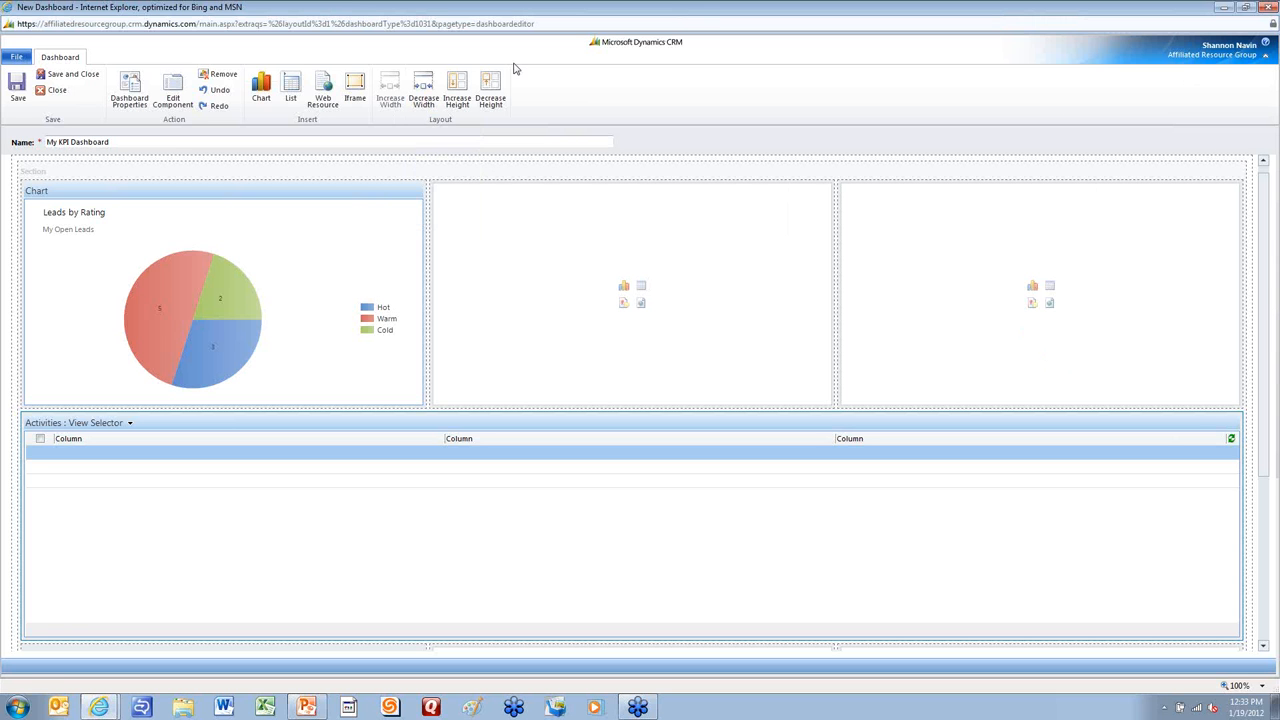
pyautogui.click(57, 96)
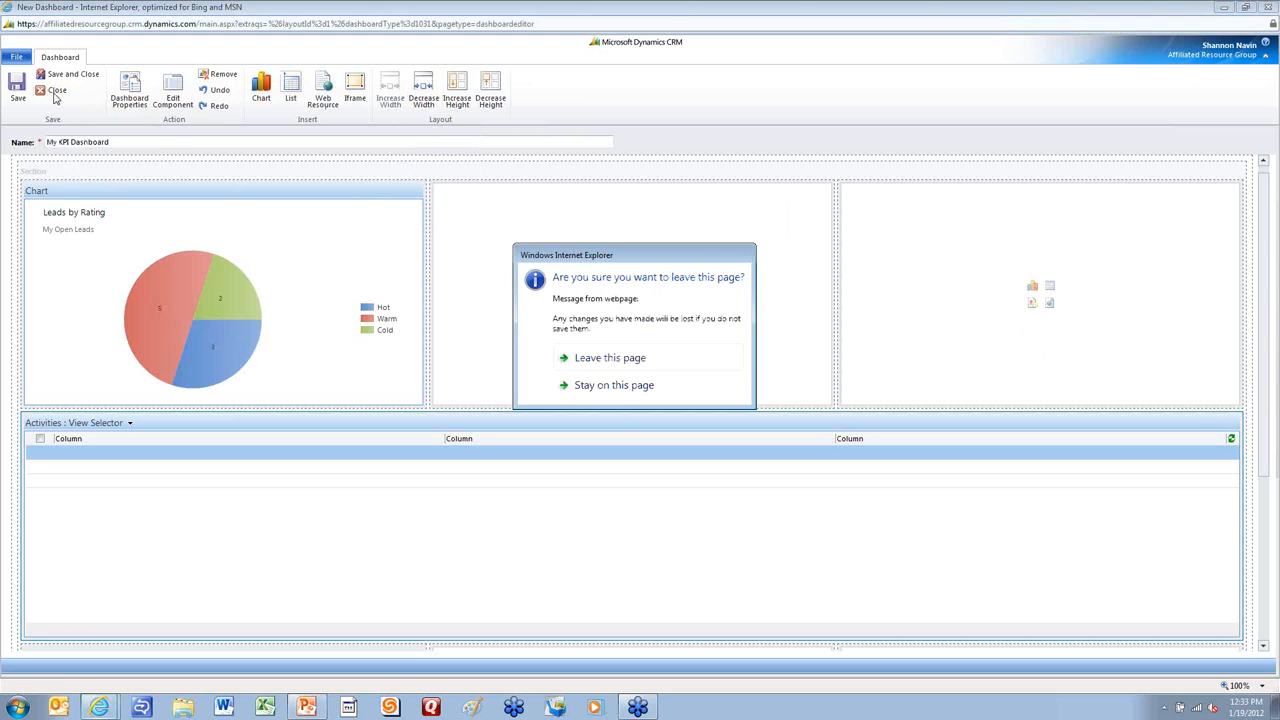
pyautogui.click(626, 357)
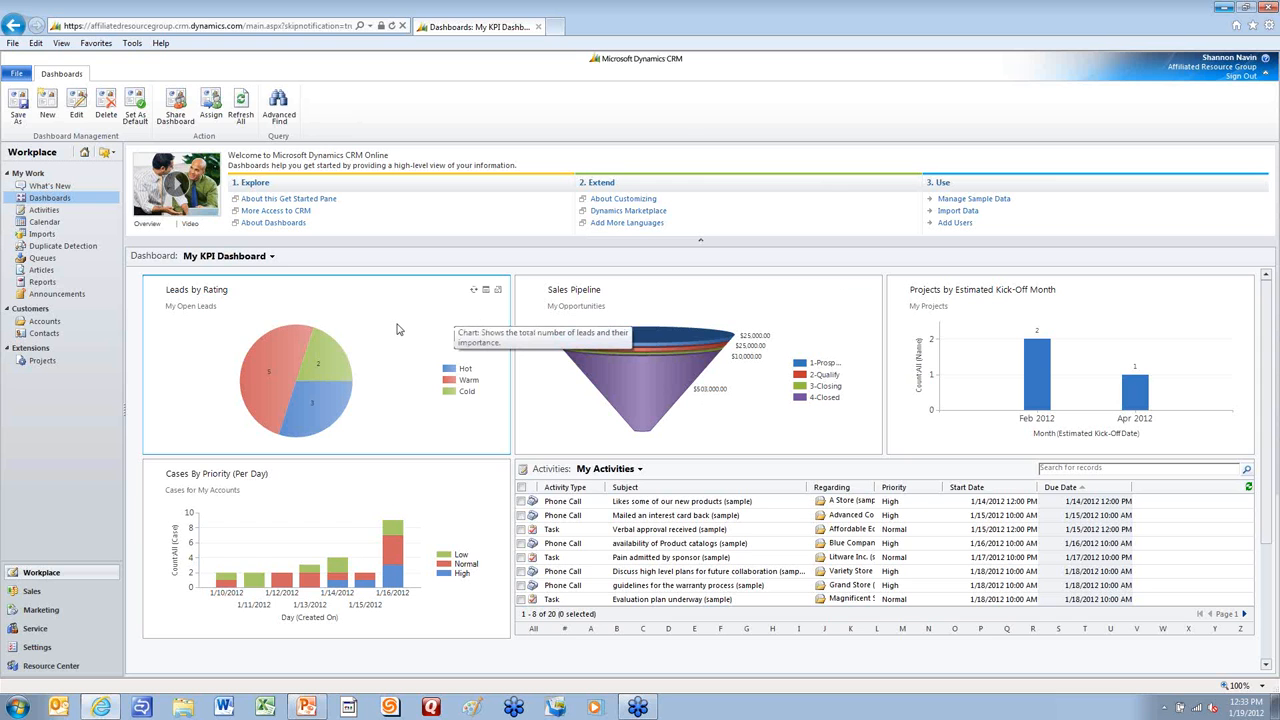
# - View the records behind the Leads by Rating chart, drill into the Warm slice, and close the leads window
pyautogui.click(486, 292)
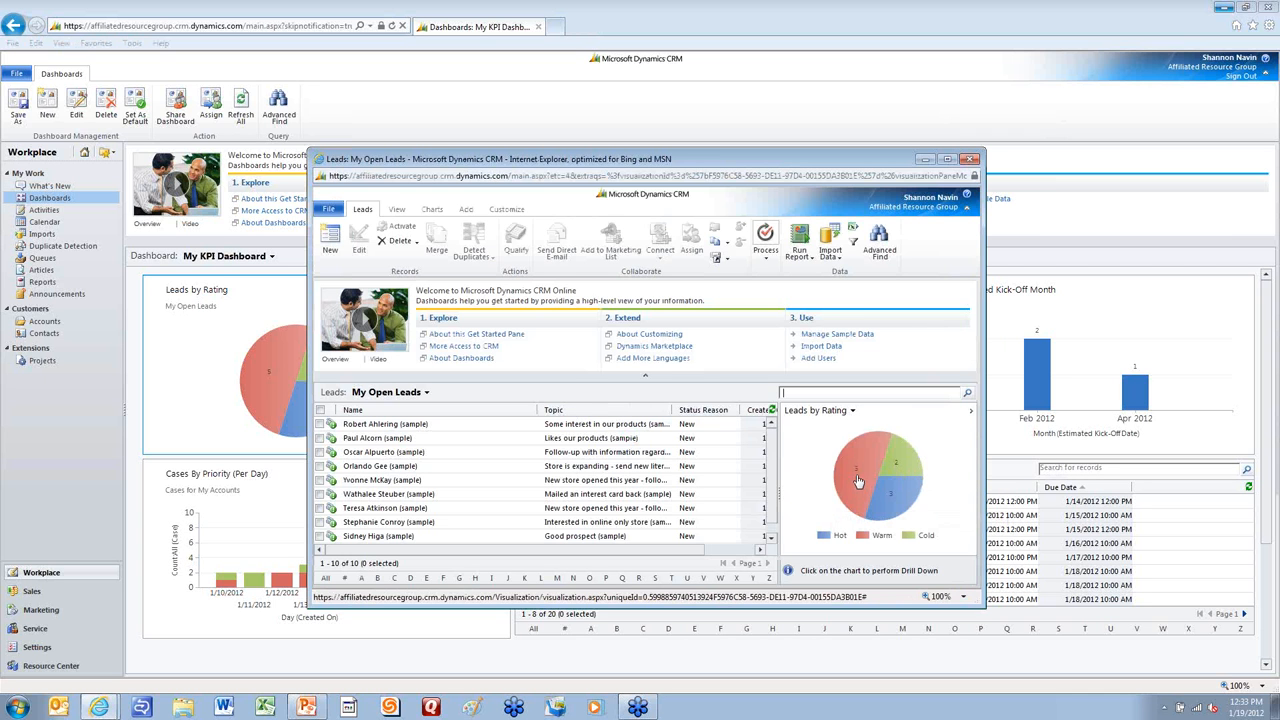
pyautogui.click(857, 481)
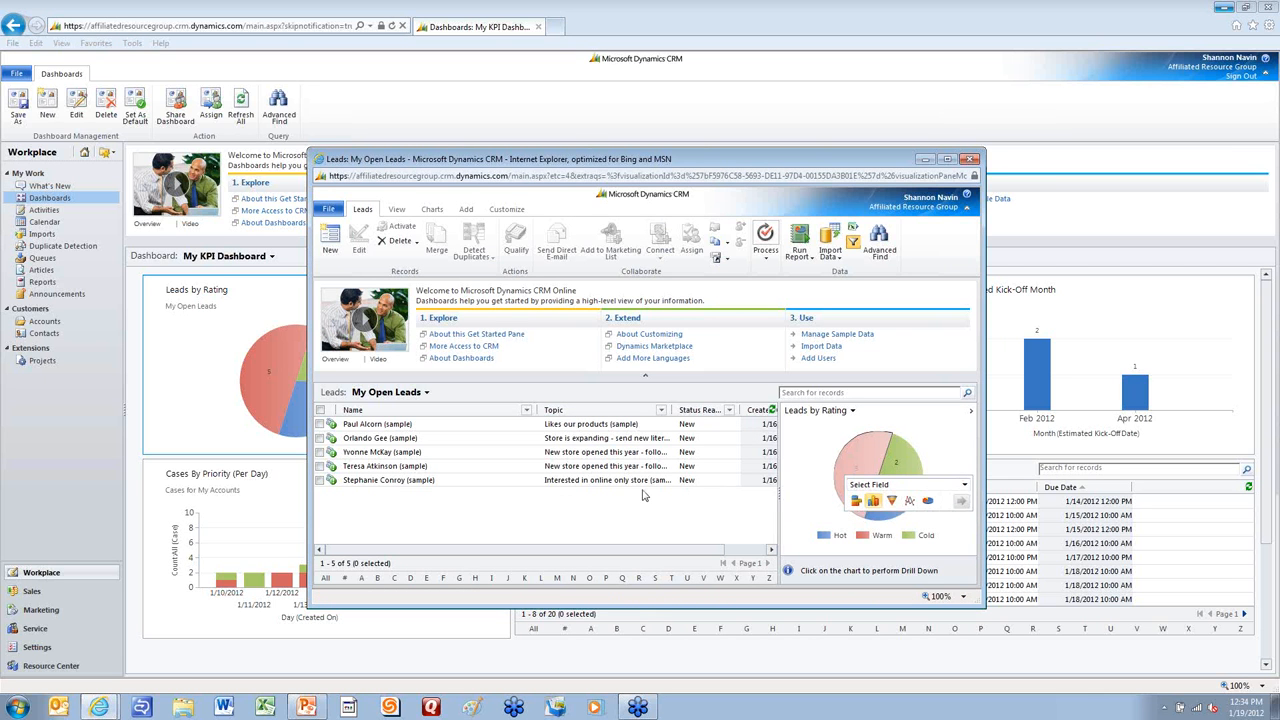
pyautogui.click(645, 375)
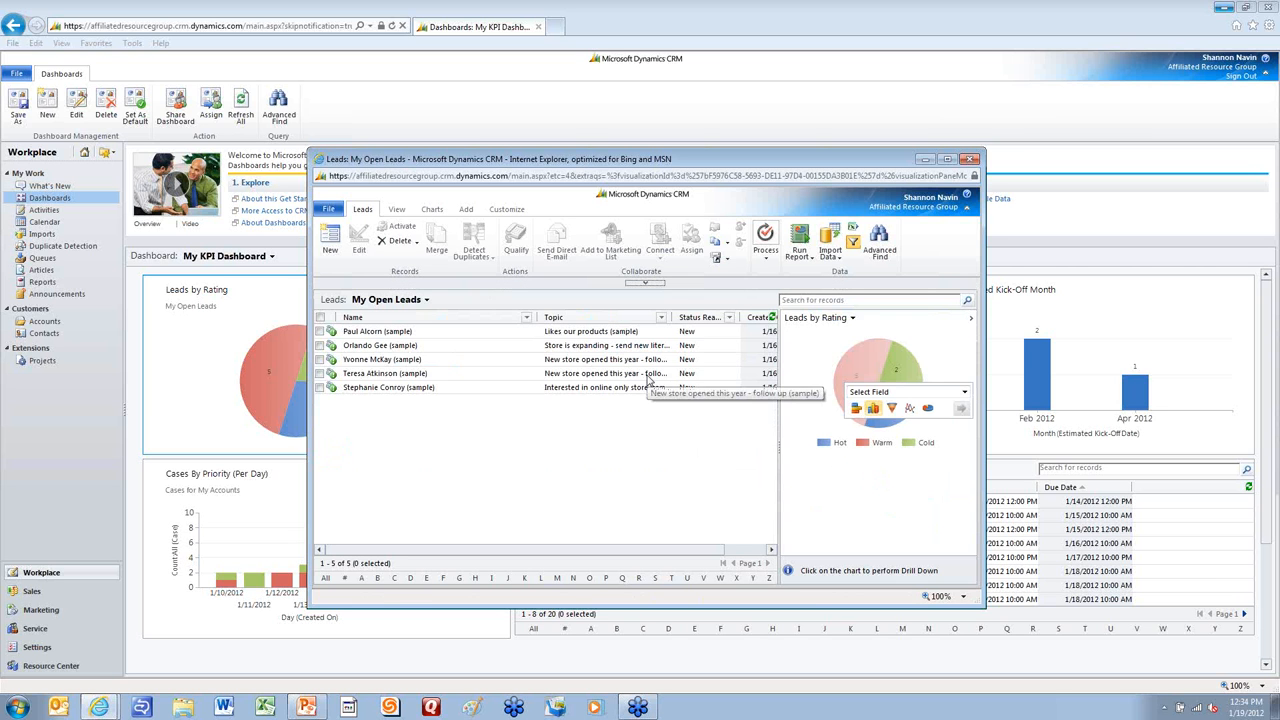
pyautogui.click(971, 161)
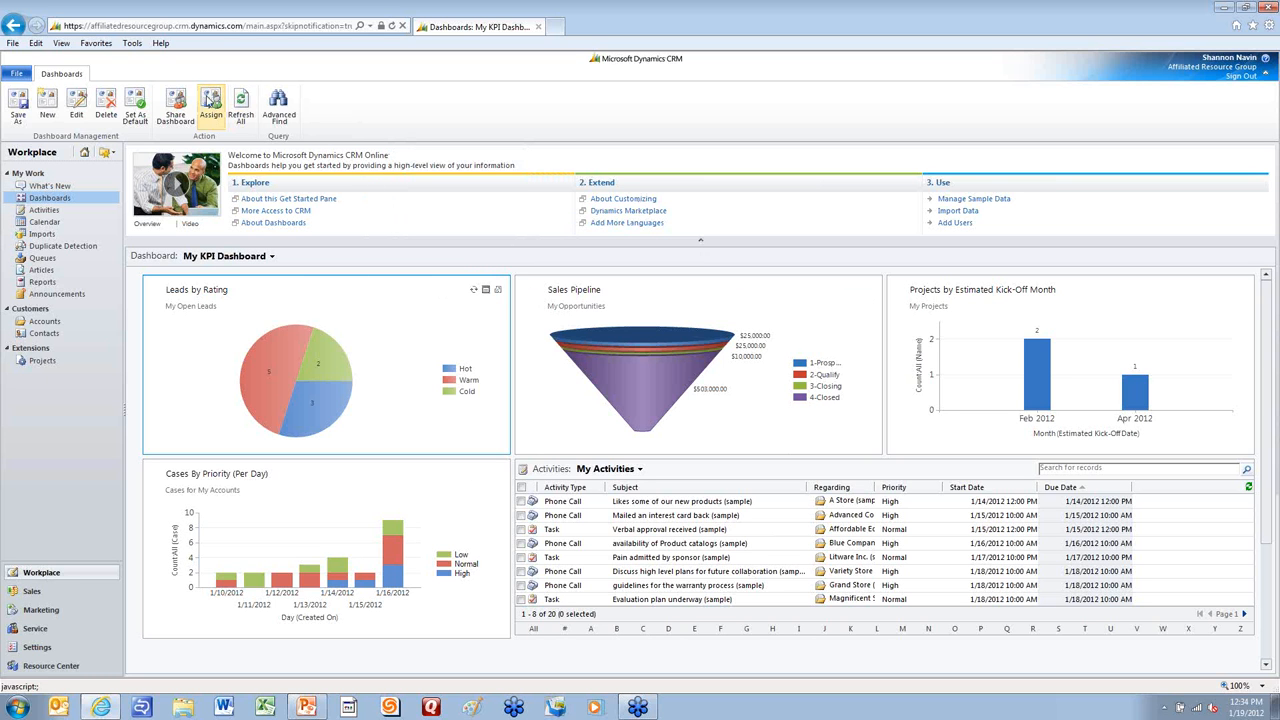
# - View the sharing options for My KPI Dashboard and cancel without sharing it
pyautogui.click(181, 106)
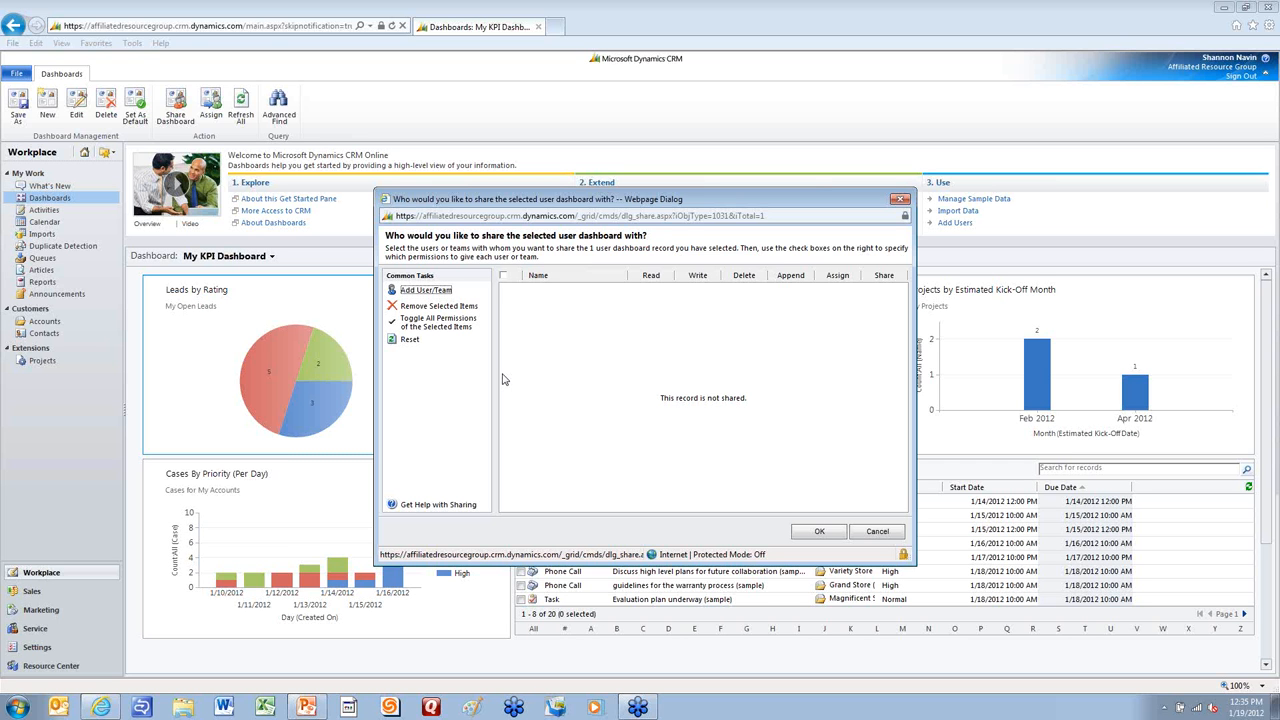
pyautogui.click(863, 533)
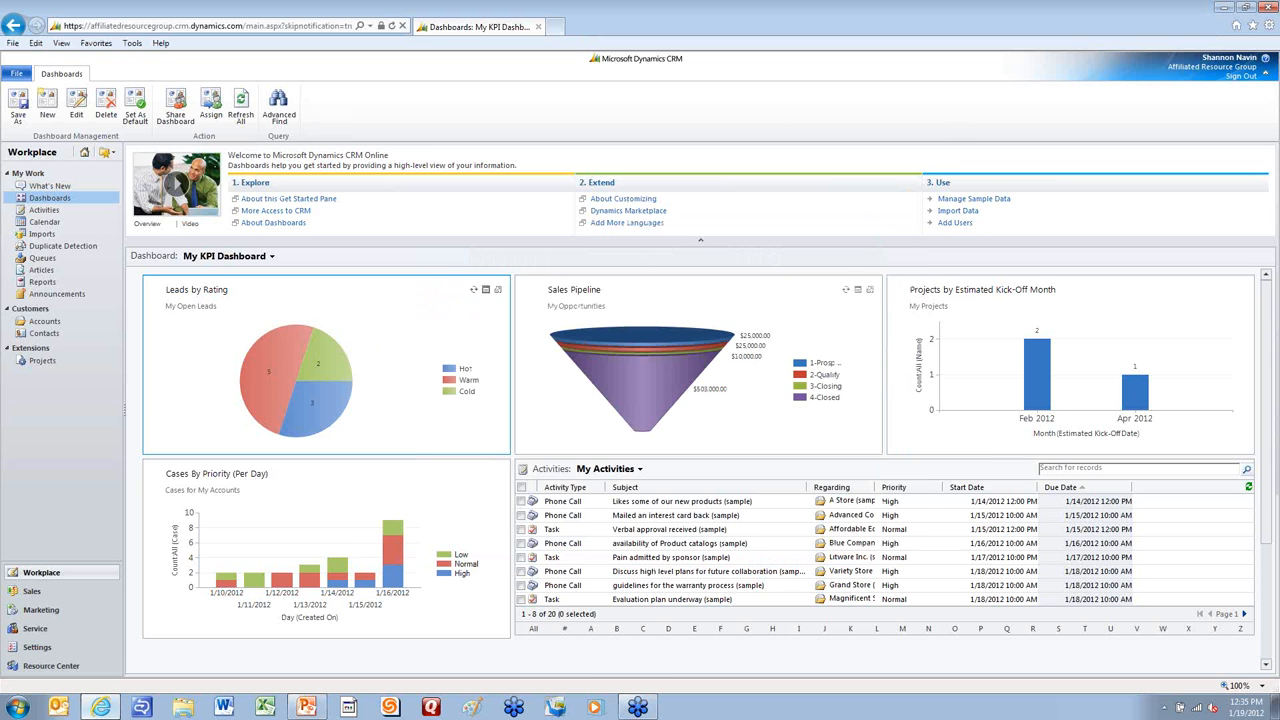
# - Switch to PowerPoint and present from the System Dashboard slide past the User Dashboard slide
pyautogui.click(305, 708)
pyautogui.hotkey('alt', 'Tab')
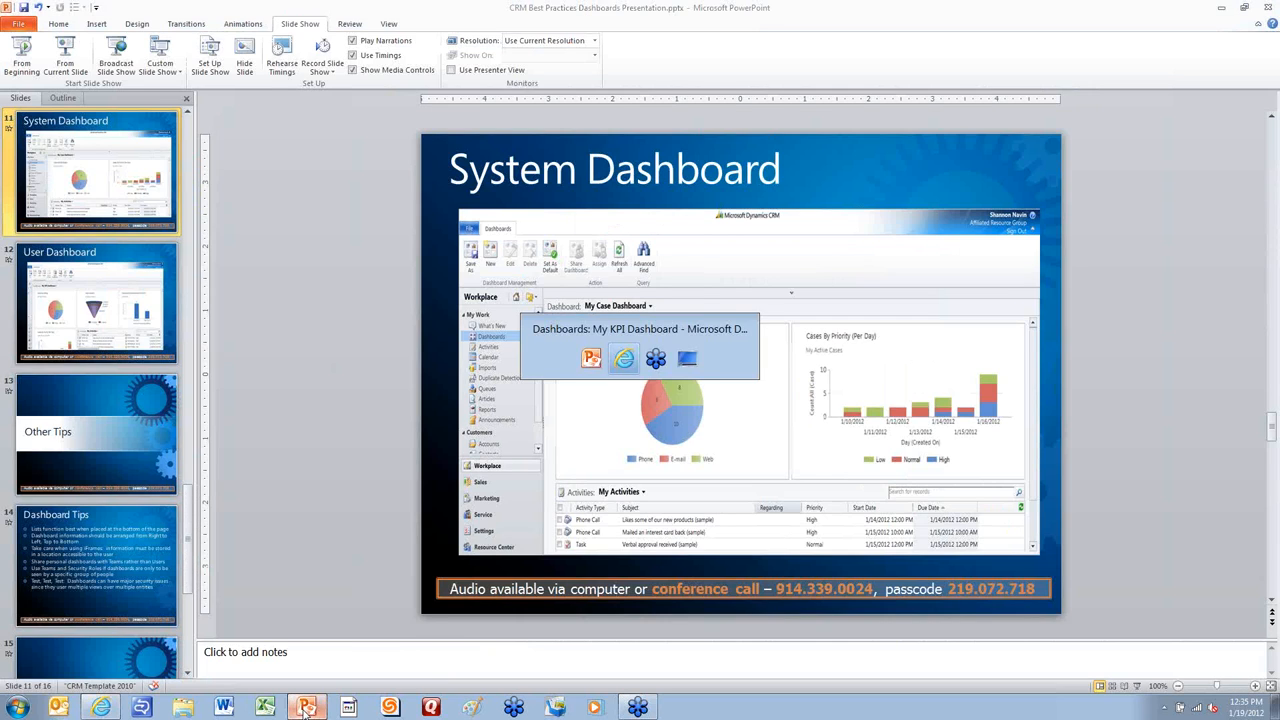
pyautogui.hotkey('alt', 'Tab')
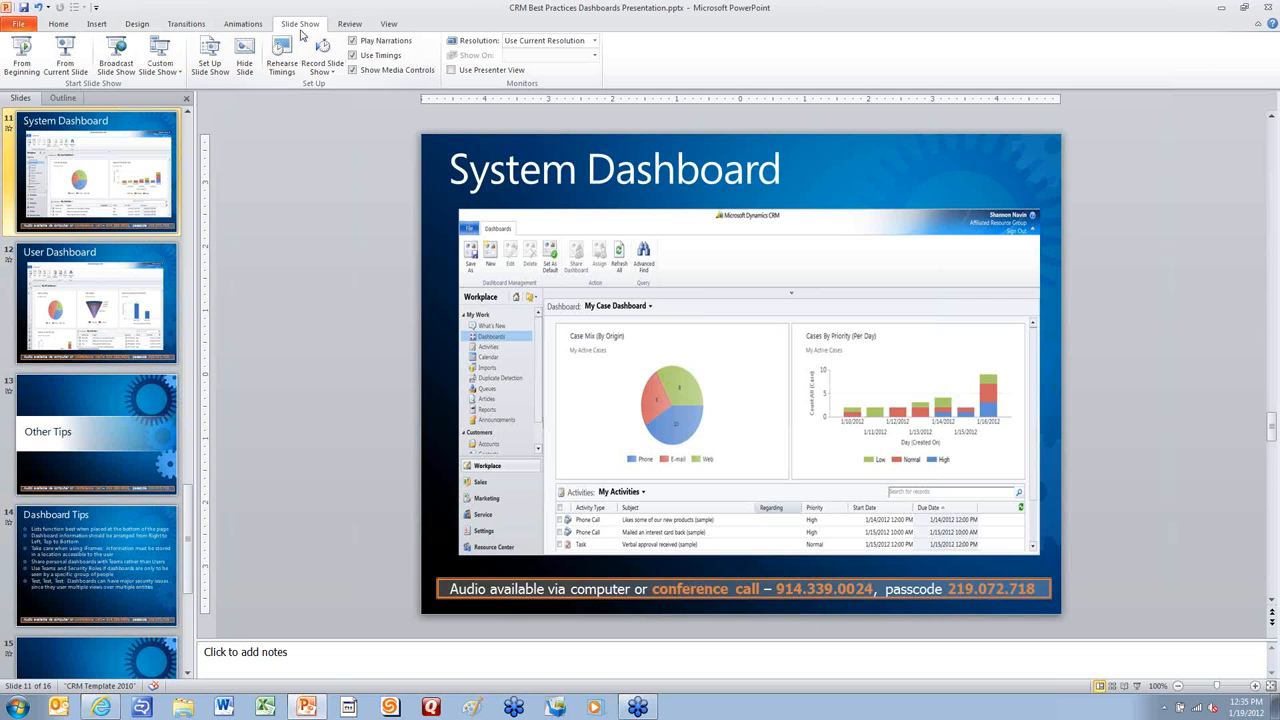
pyautogui.click(65, 50)
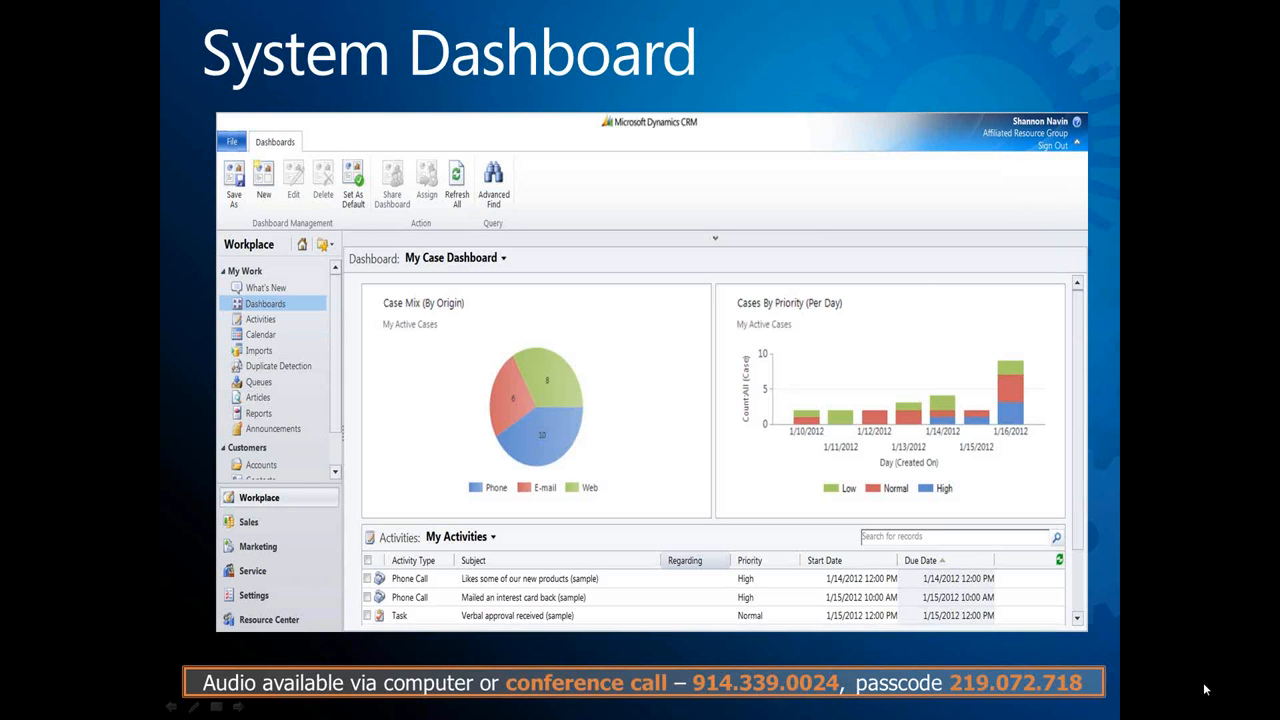
pyautogui.click(1205, 689)
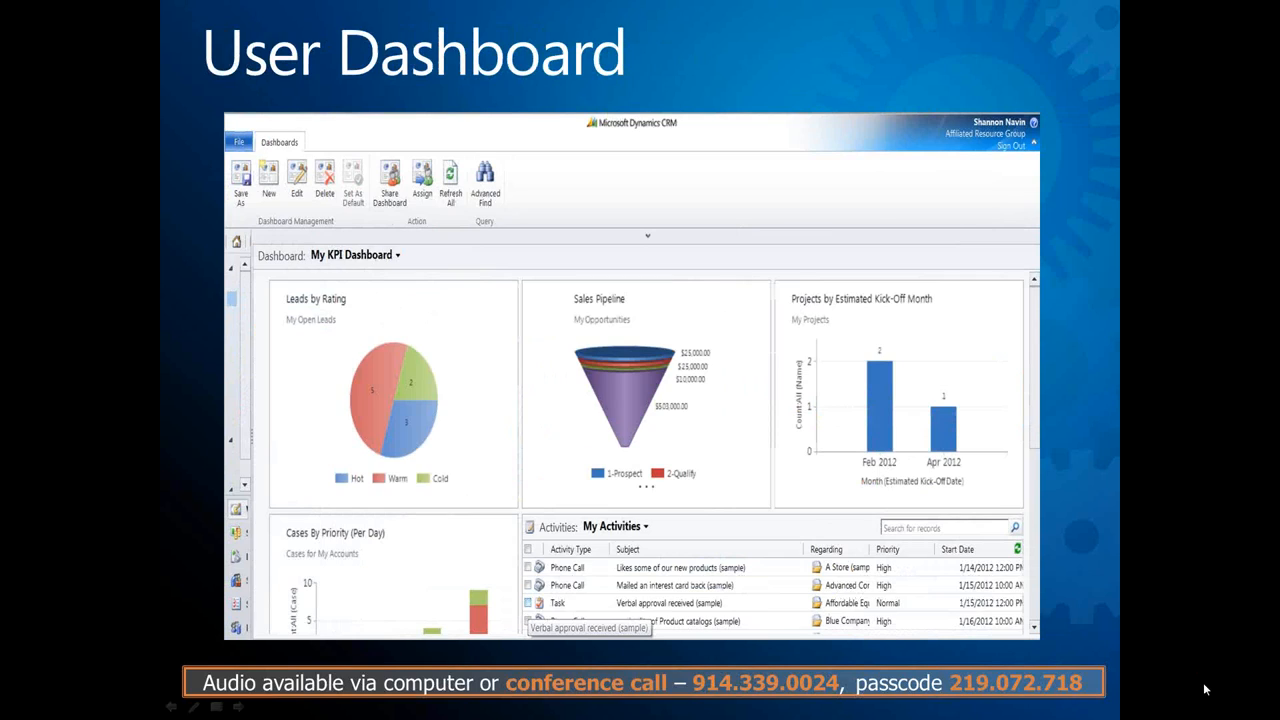
pyautogui.press('pagedown')
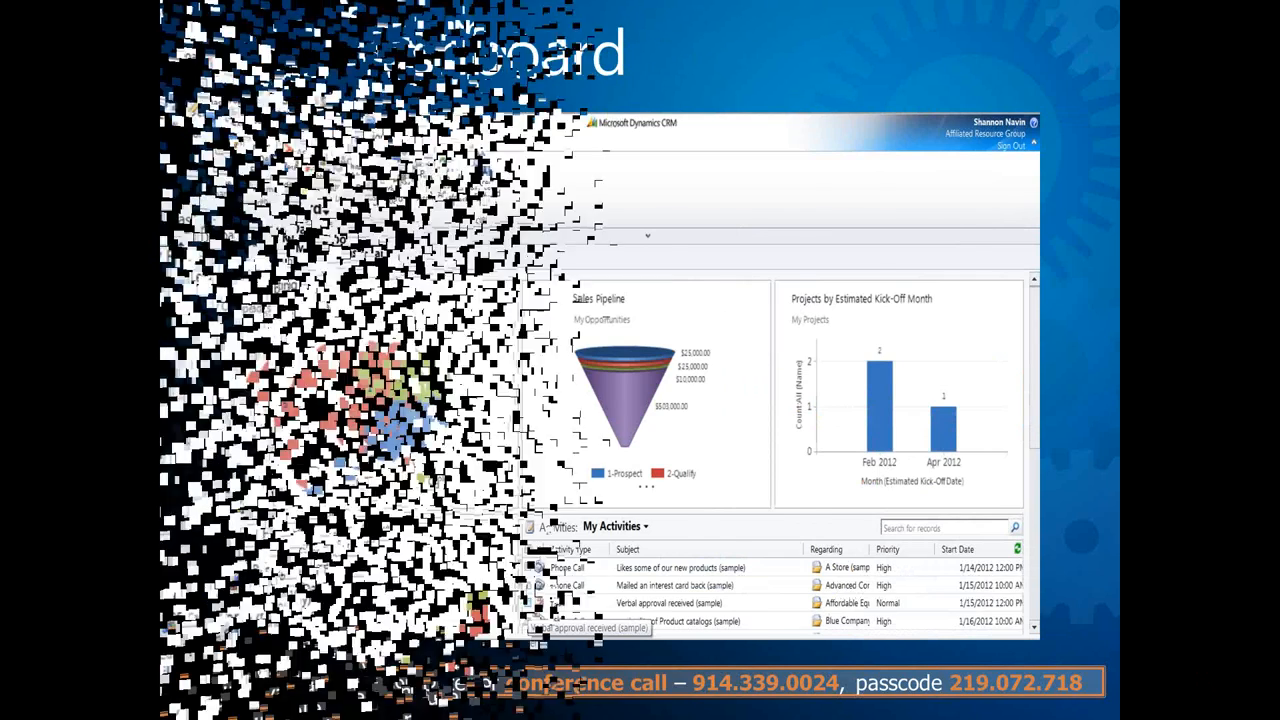
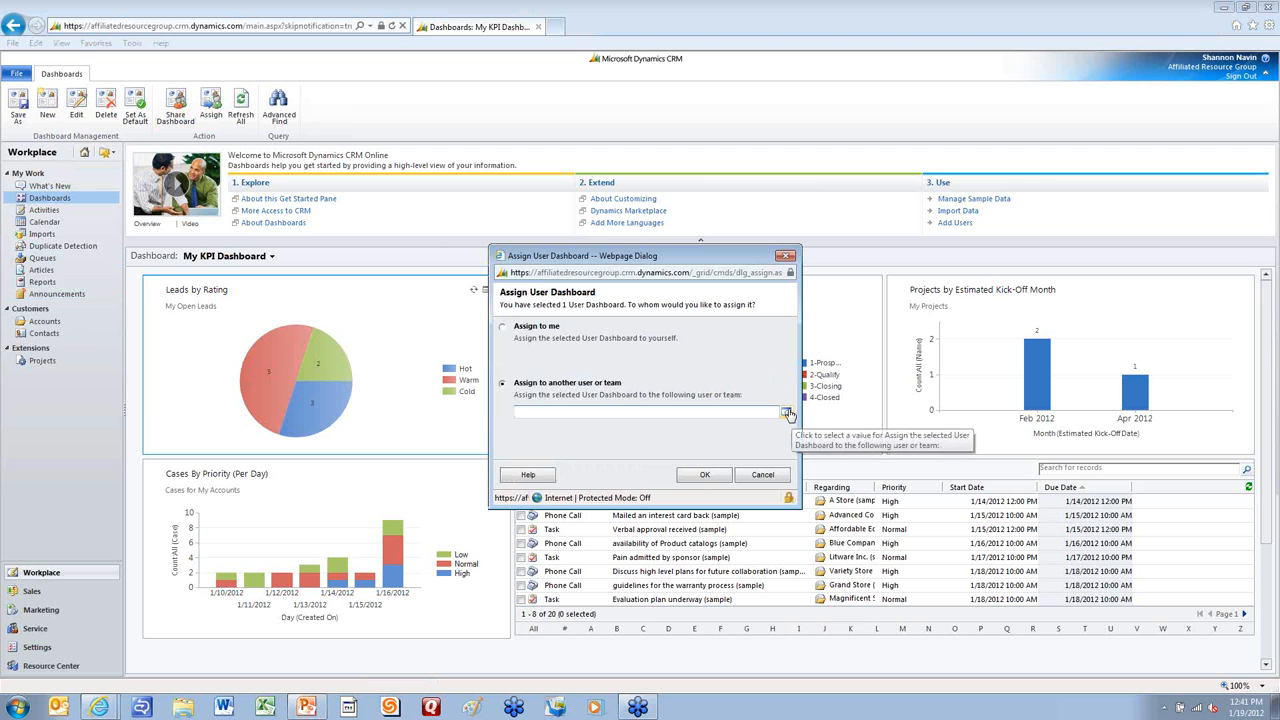
# - Try to look up another user or team for assigning My KPI Dashboard, and close the assignment dialog
pyautogui.click(788, 414)
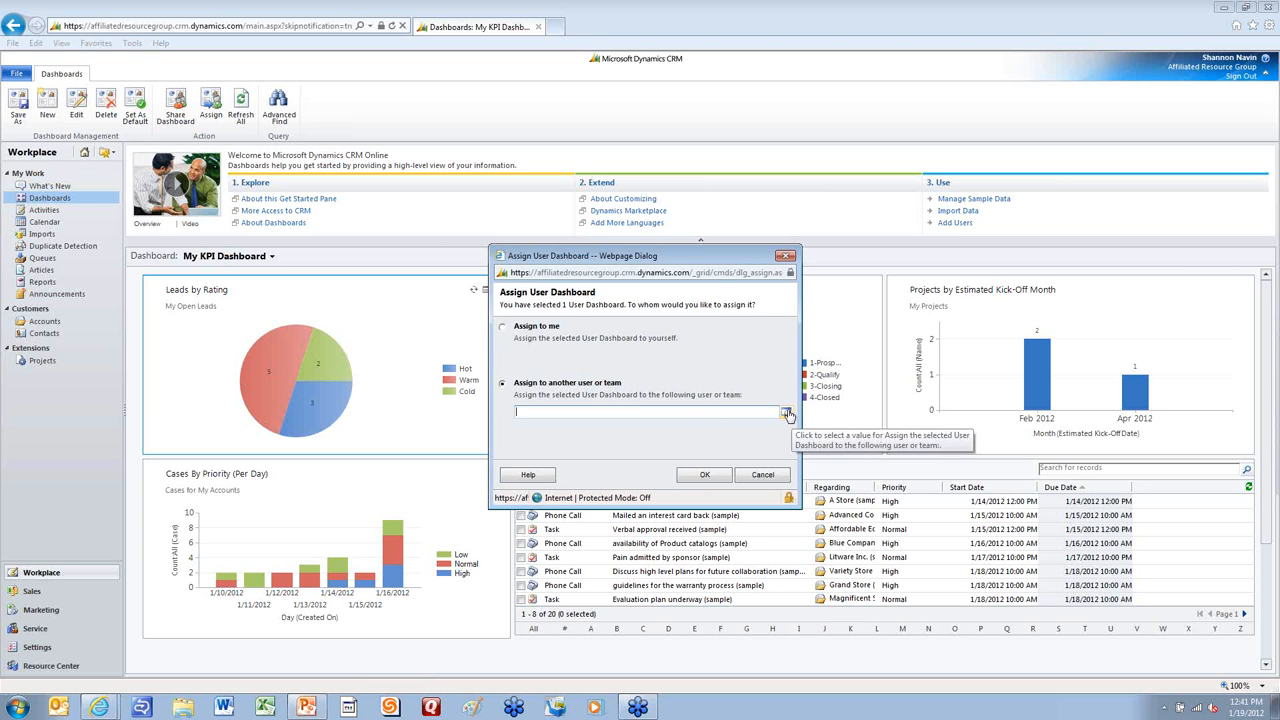
pyautogui.click(786, 256)
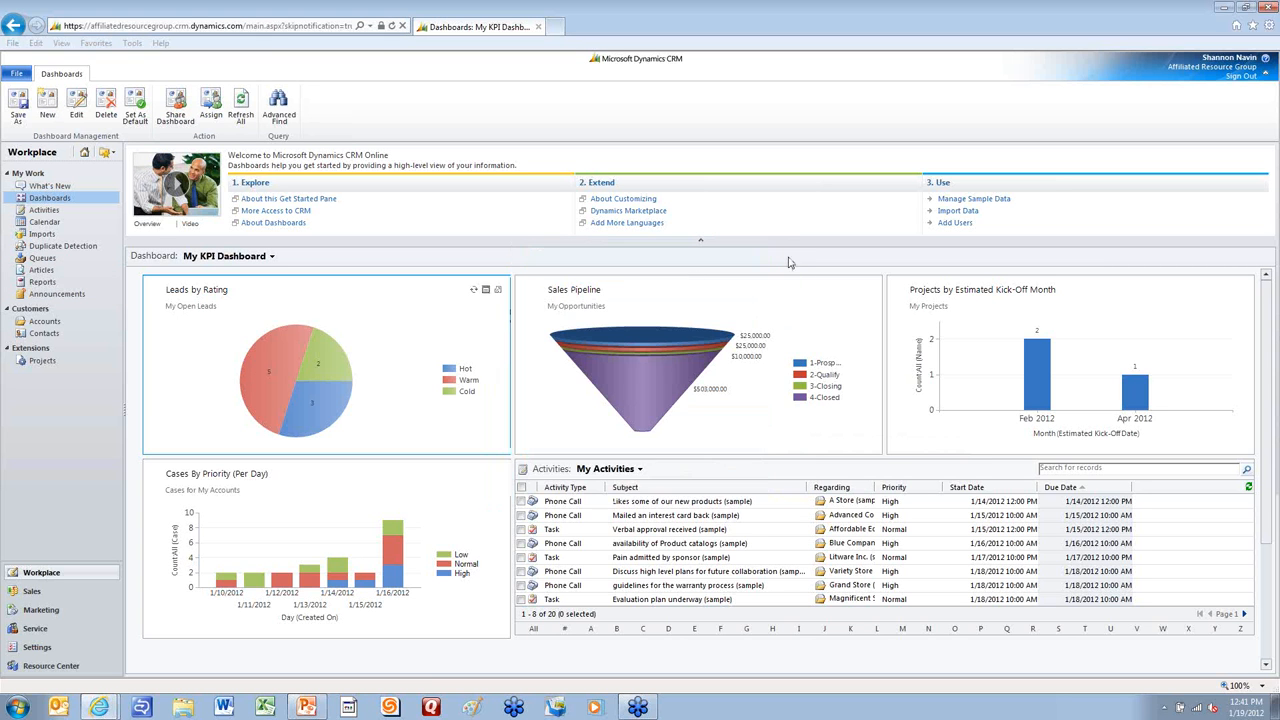
# - Examine the Core Records privileges for user charts and user dashboards in the System Administrator security role, and close the role
pyautogui.click(36, 647)
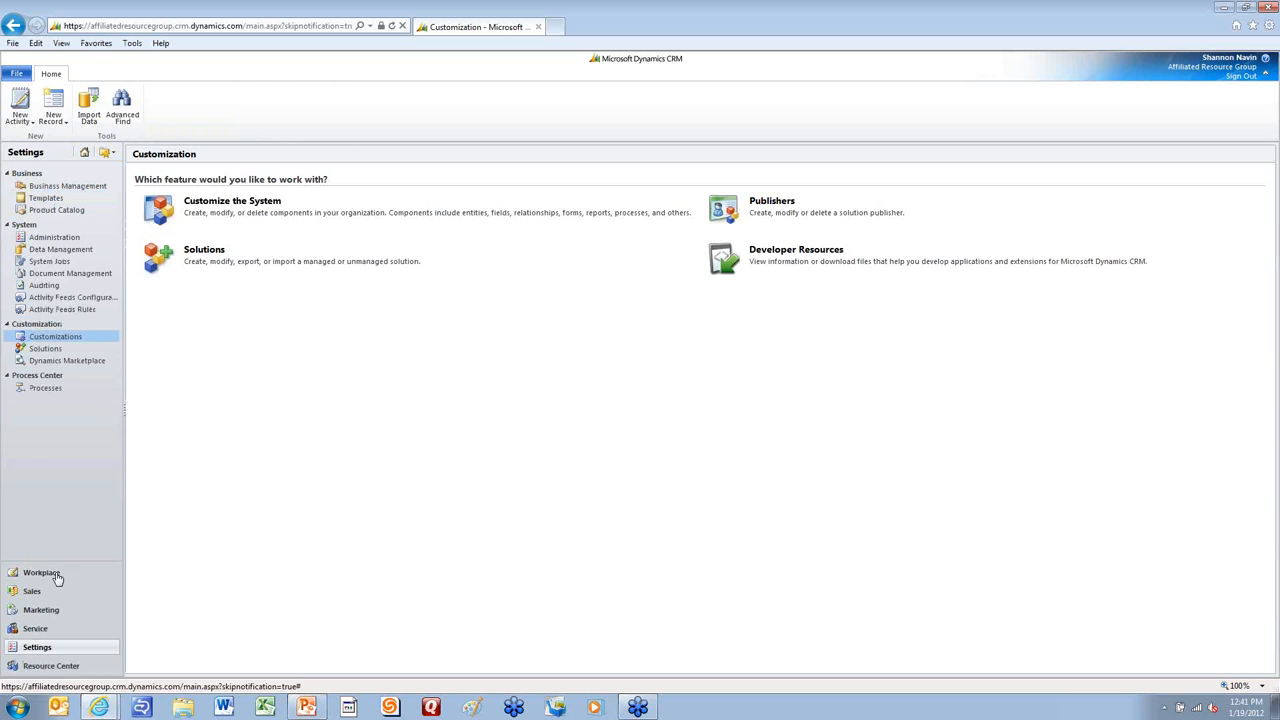
pyautogui.click(58, 238)
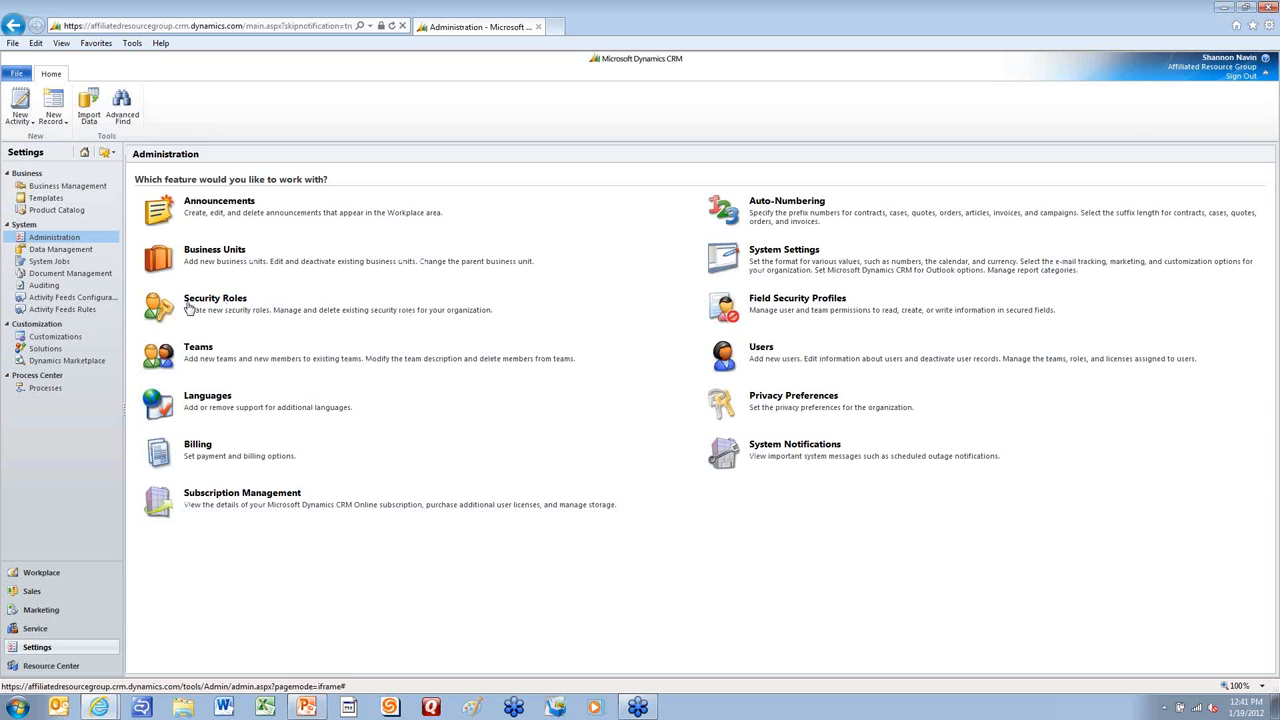
pyautogui.click(188, 307)
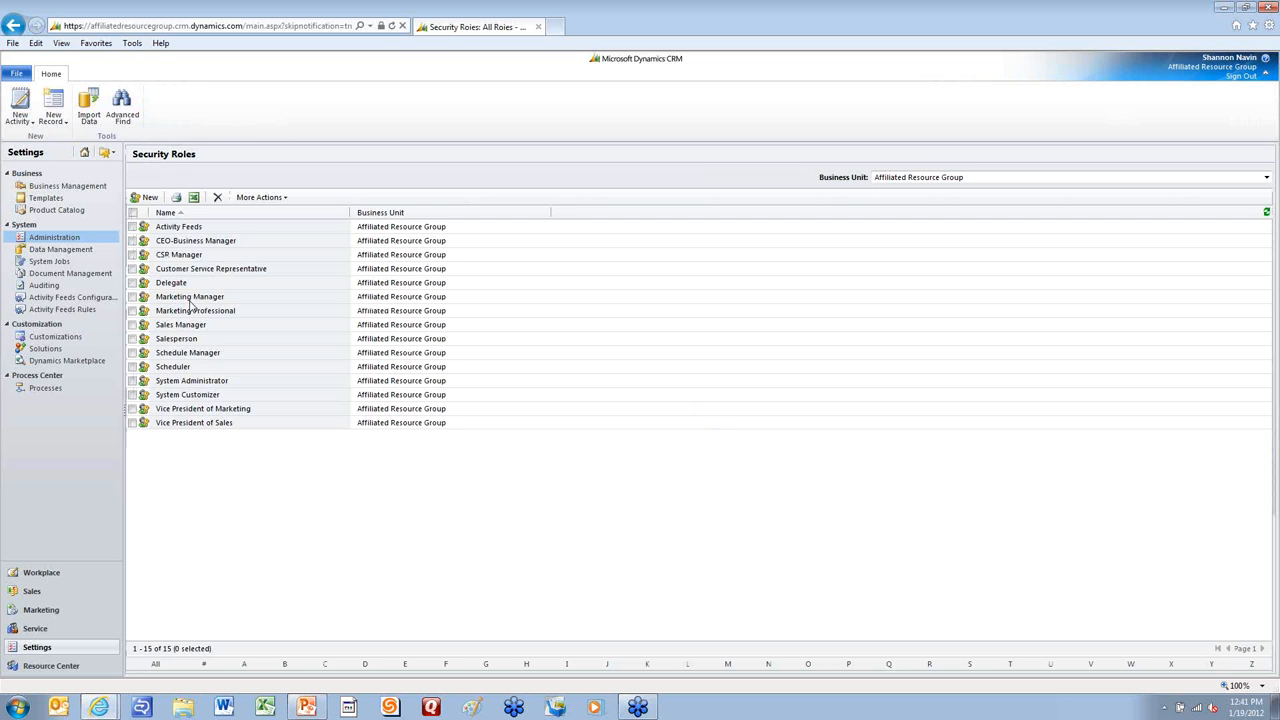
pyautogui.click(226, 380)
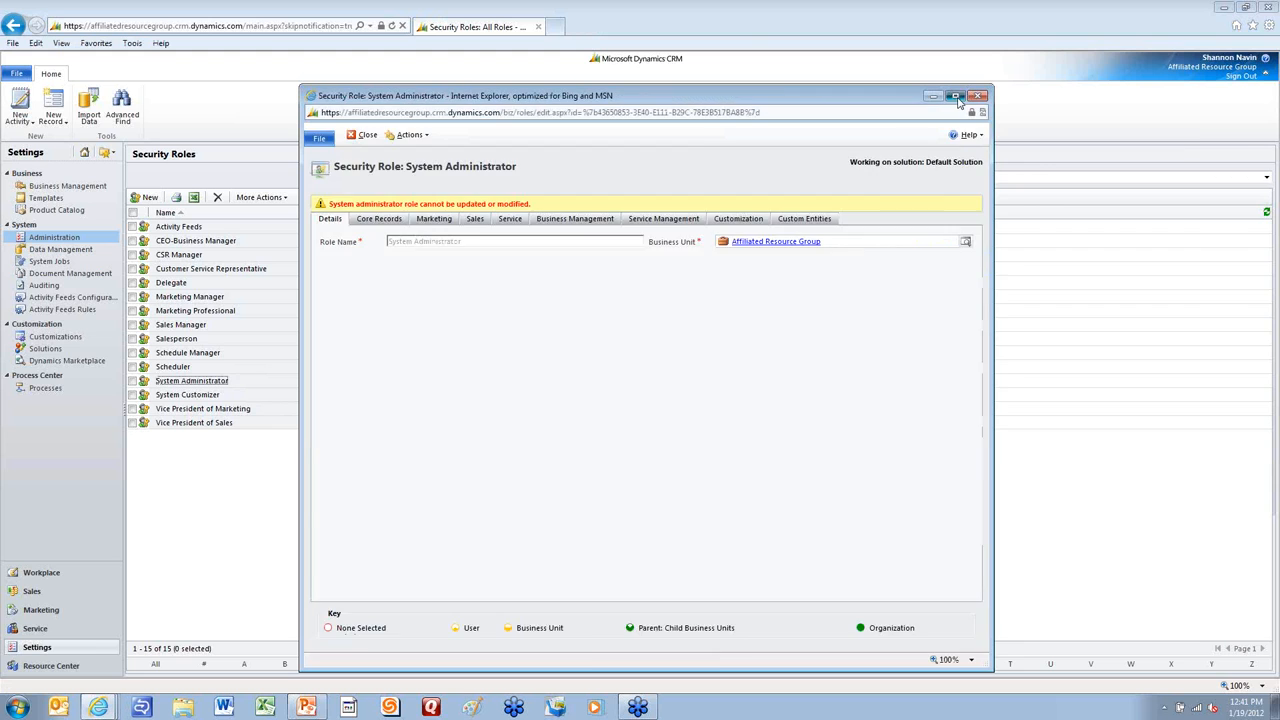
pyautogui.click(955, 95)
pyautogui.click(70, 134)
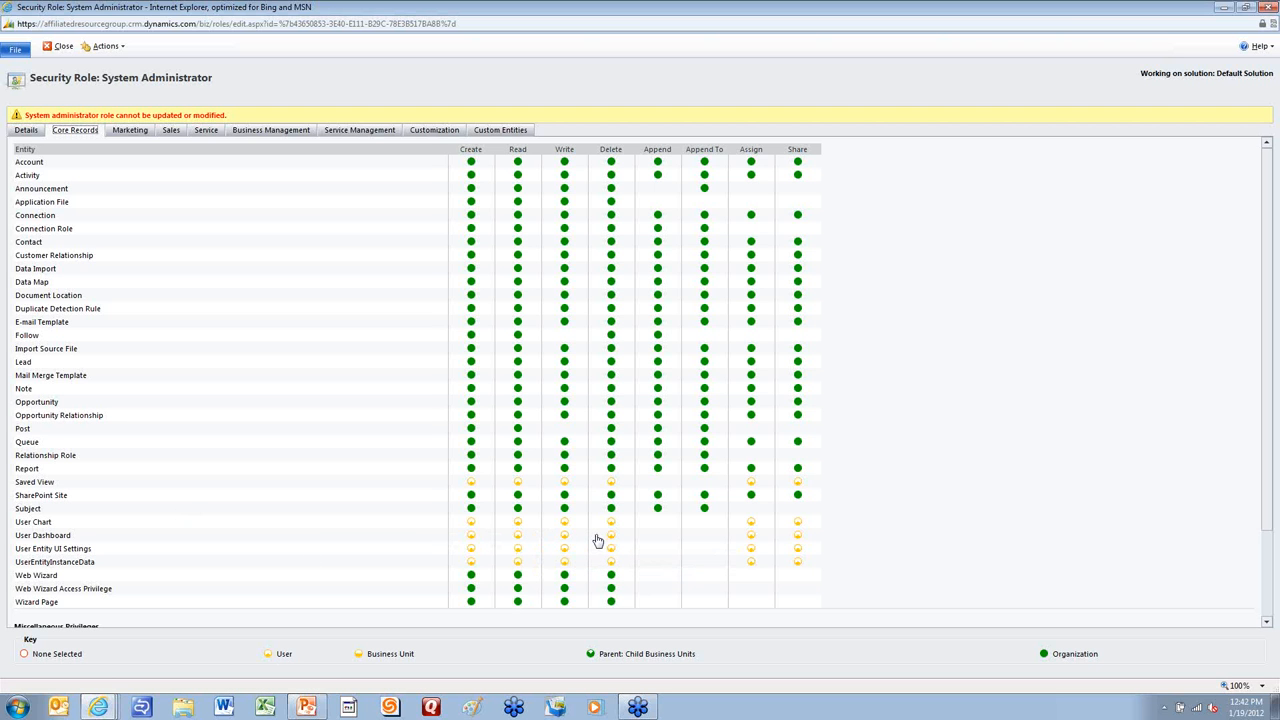
pyautogui.click(1270, 9)
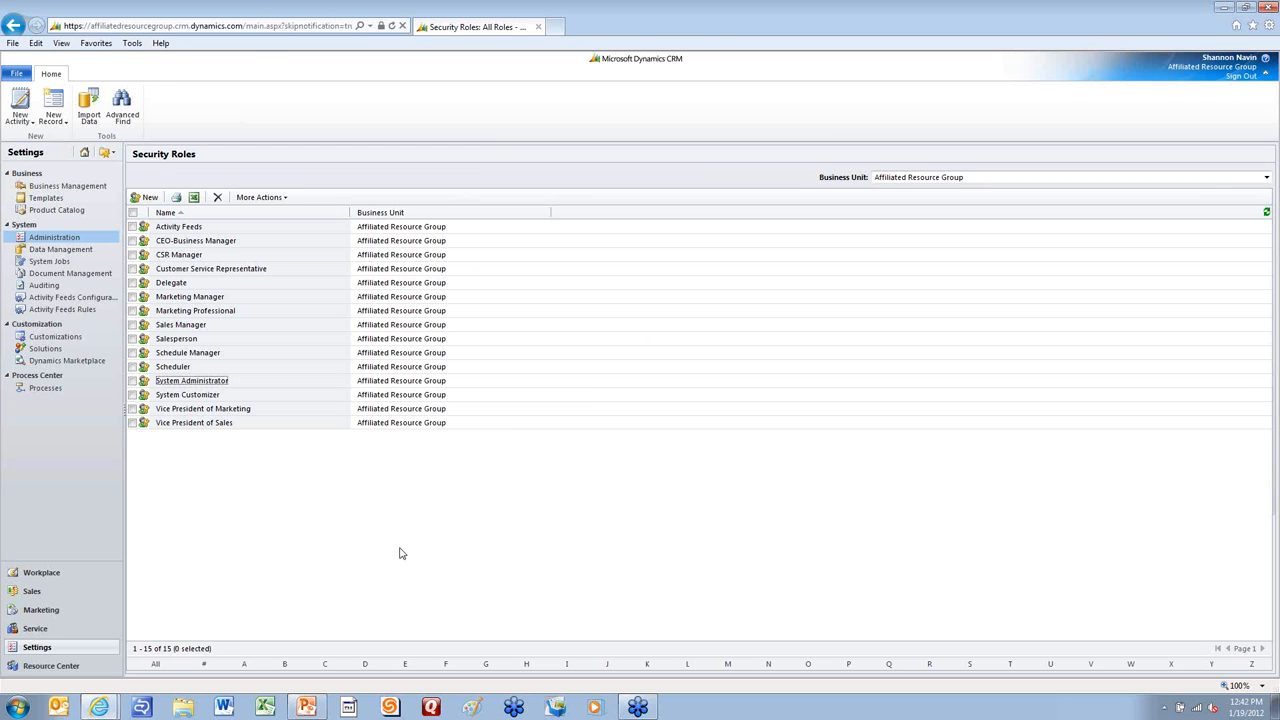
# - Switch to the Dashboard Tips slide in PowerPoint, try to close the unsaved New Dashboard window, and return to the main CRM window
pyautogui.hotkey('alt', 'Tab')
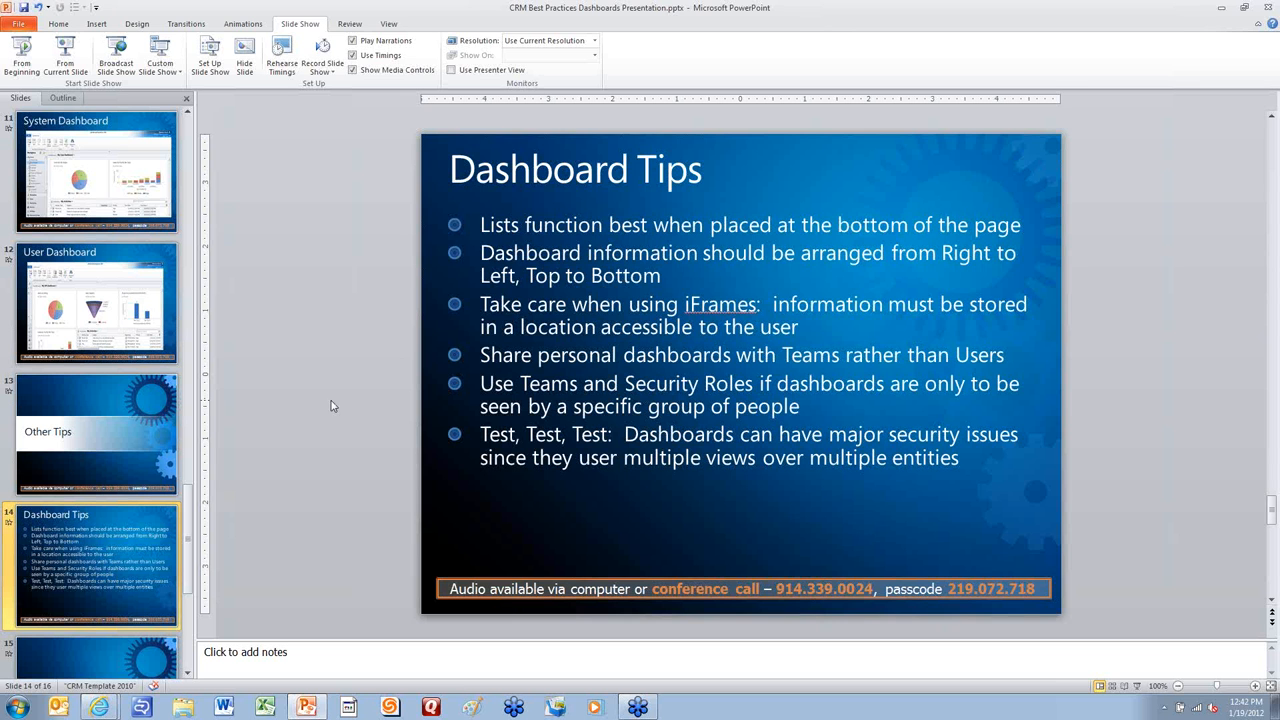
pyautogui.moveTo(323, 713)
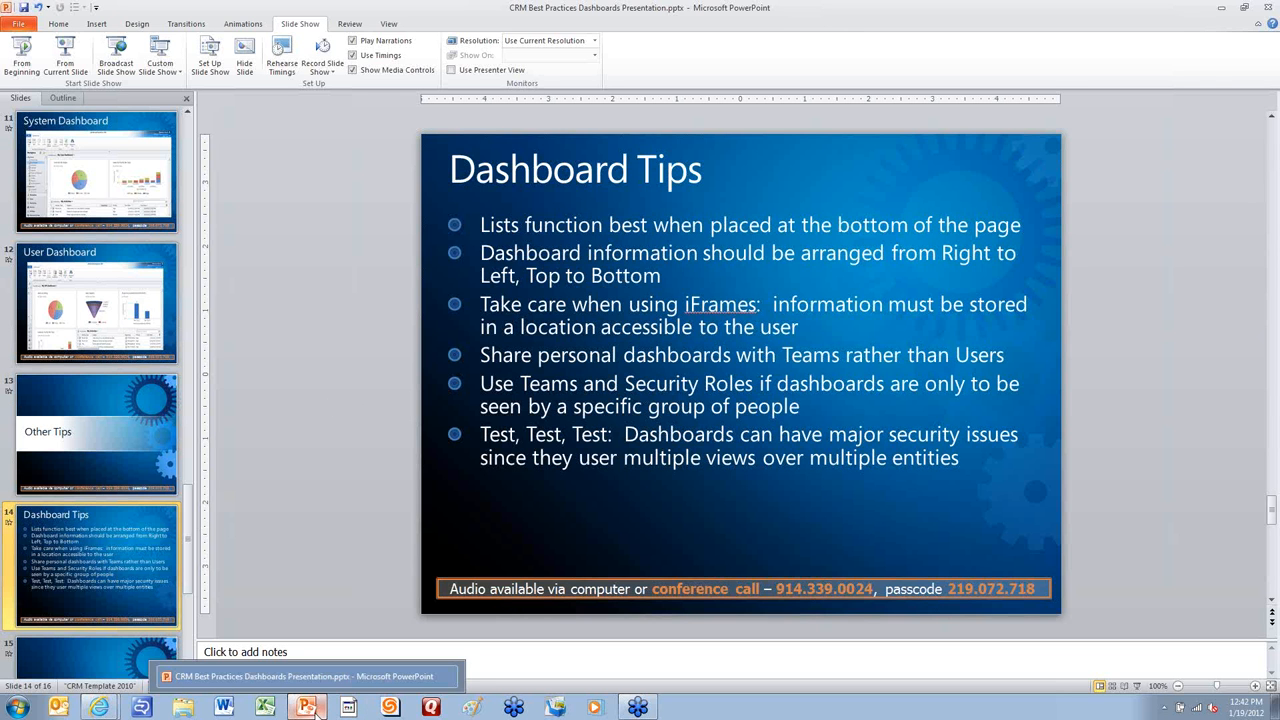
pyautogui.hotkey('alt', 'Tab')
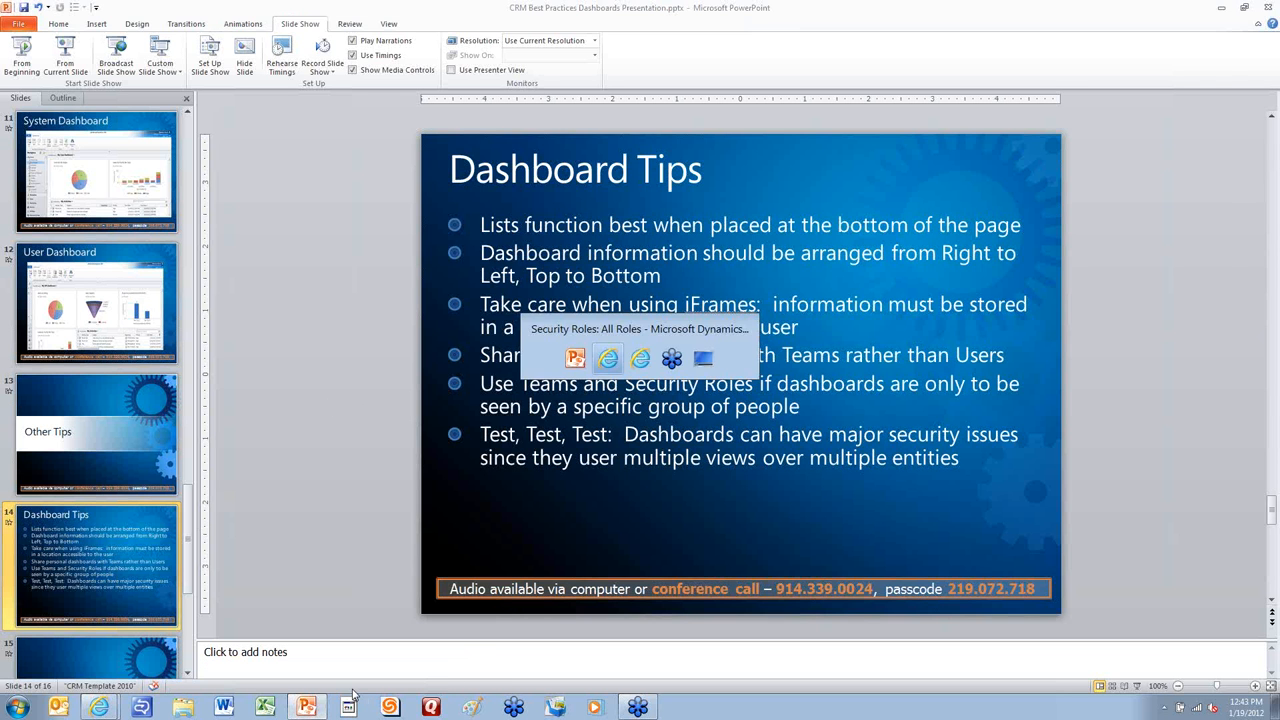
pyautogui.hotkey('alt', 'Tab')
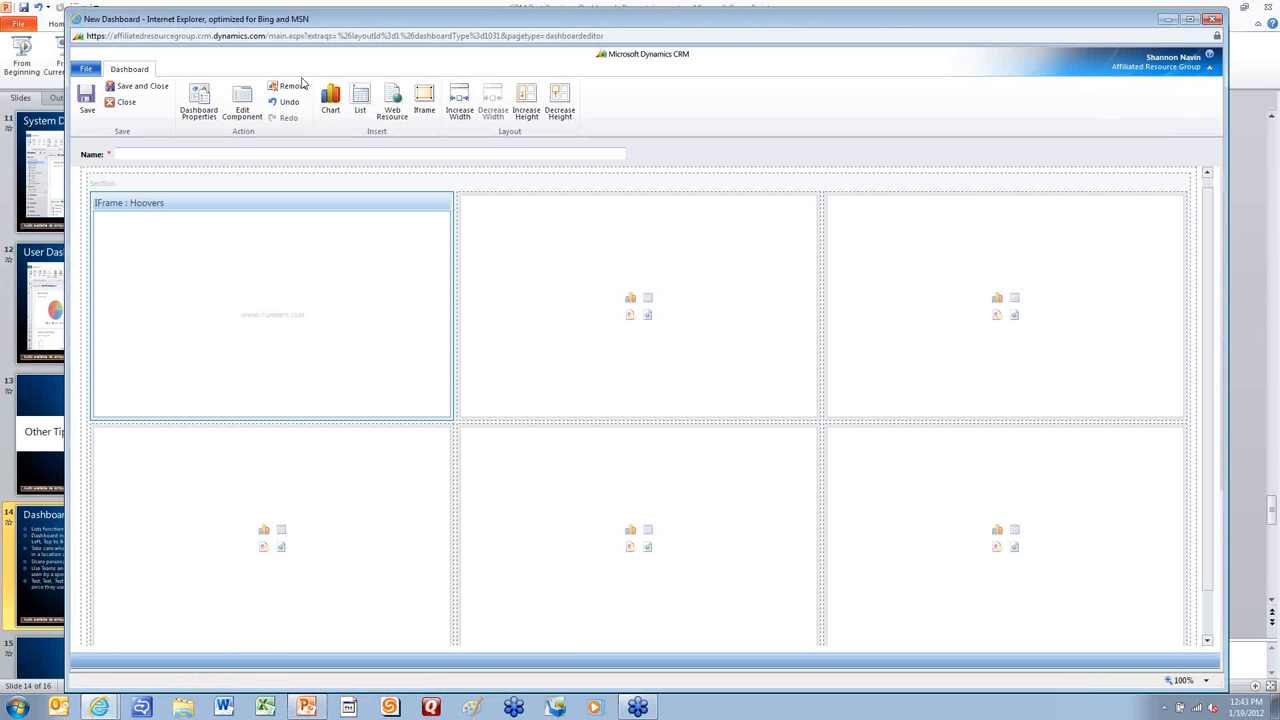
pyautogui.click(1212, 19)
pyautogui.hotkey('alt', 'Tab')
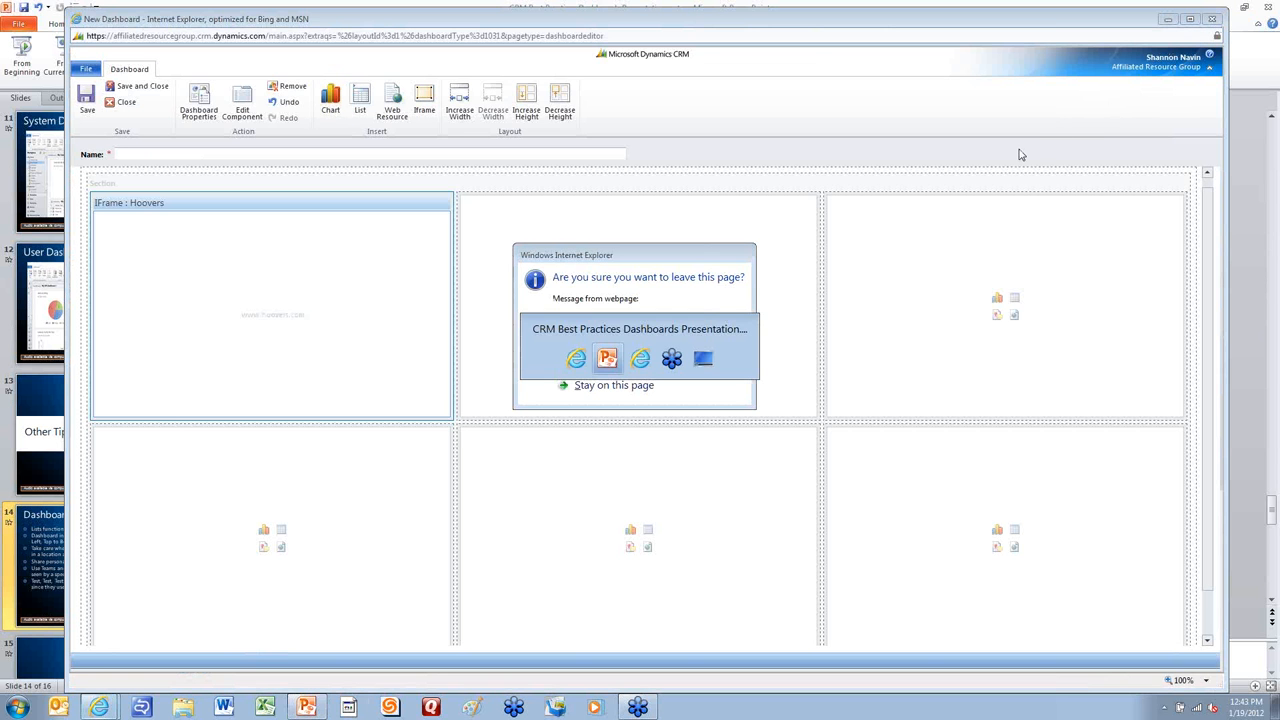
pyautogui.hotkey('alt', 'Tab')
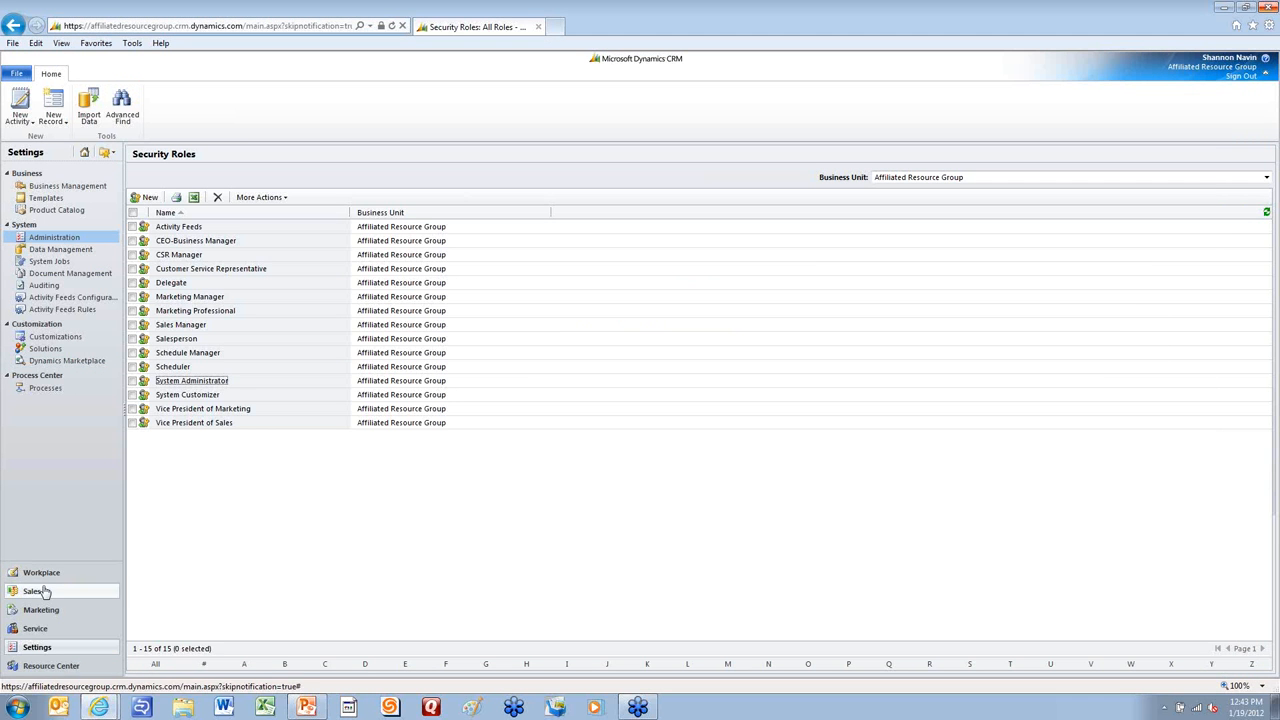
# - Display the Microsoft Dynamics CRM Overview dashboard in the Workplace, and switch back to the Dashboard Tips slide in PowerPoint
pyautogui.click(44, 592)
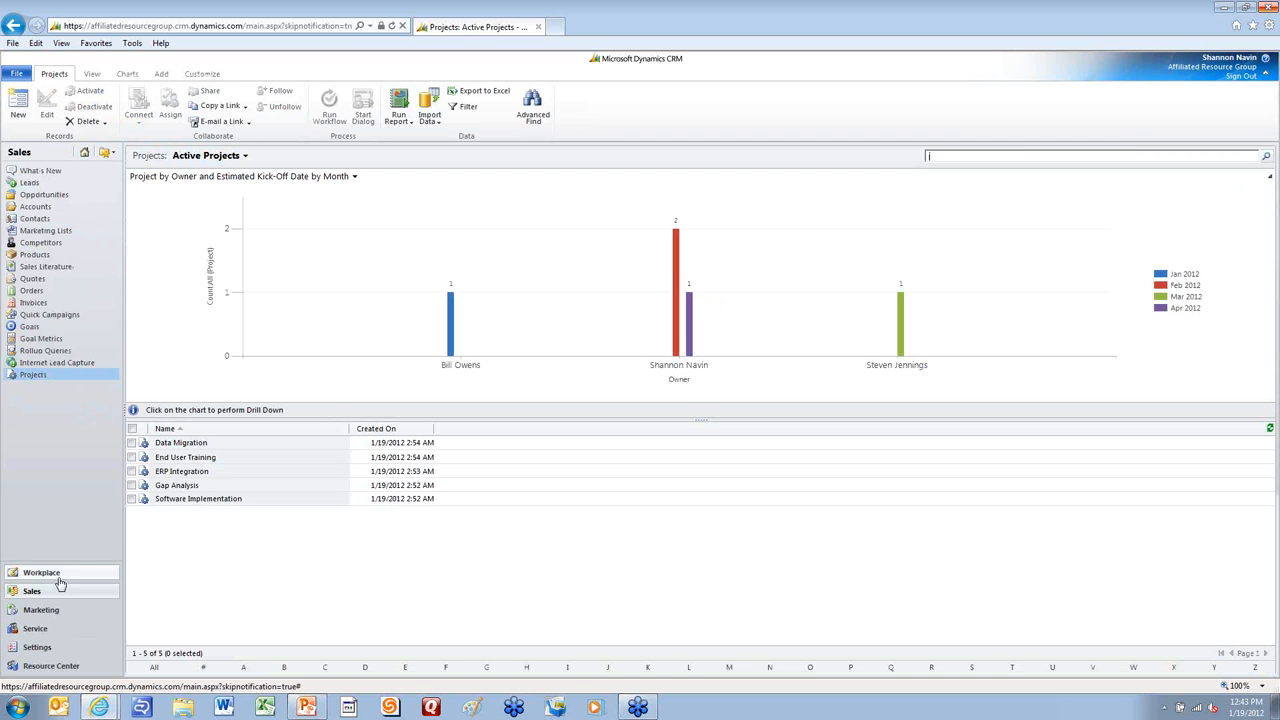
pyautogui.click(58, 575)
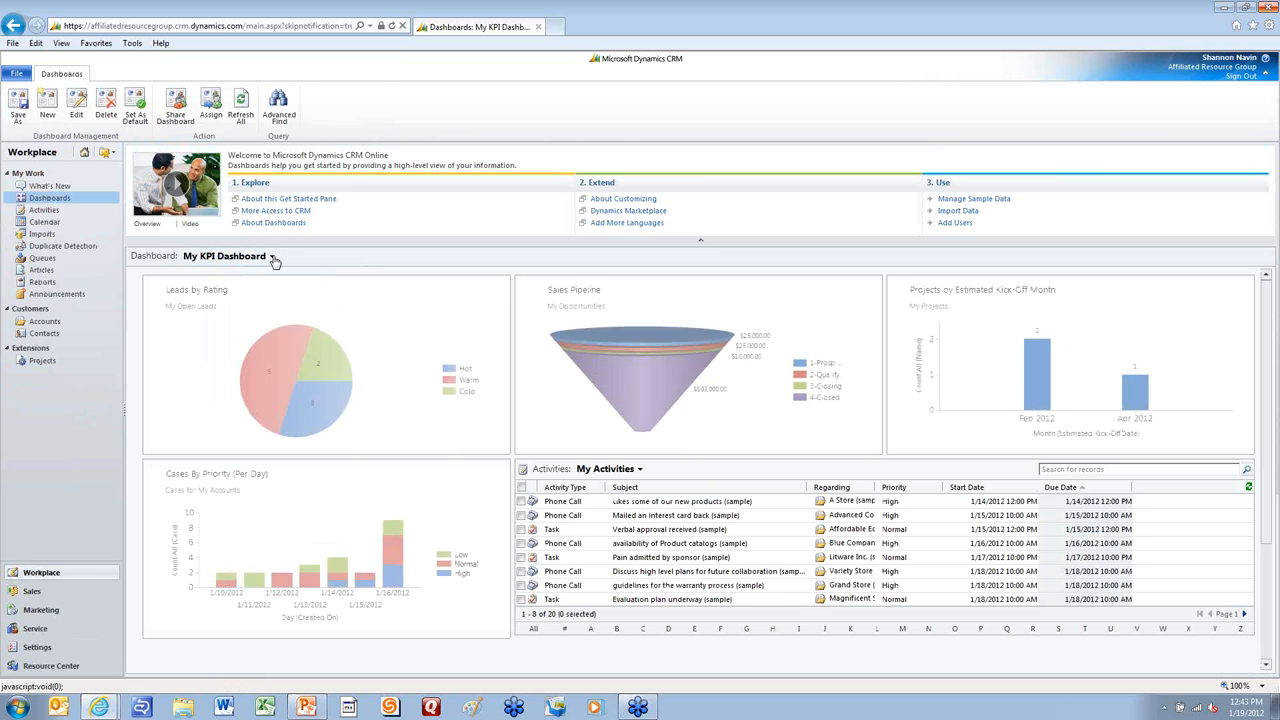
pyautogui.click(272, 257)
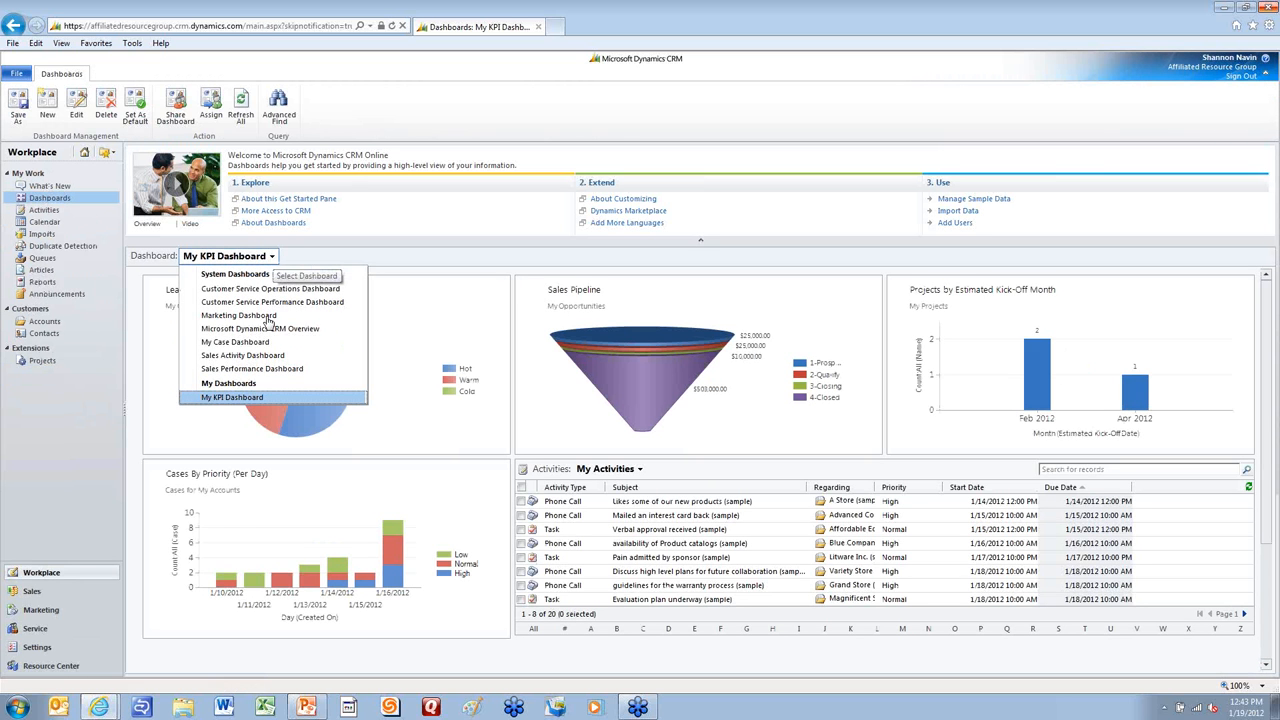
pyautogui.click(263, 329)
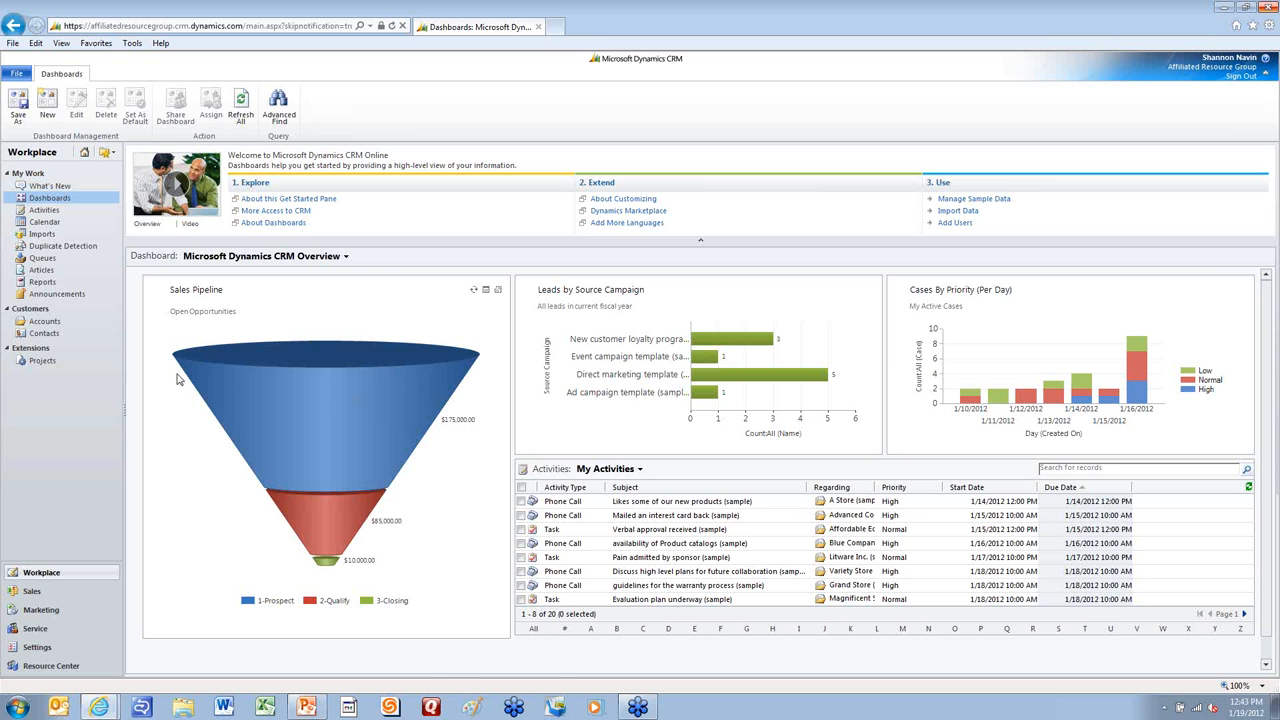
pyautogui.moveTo(278, 362)
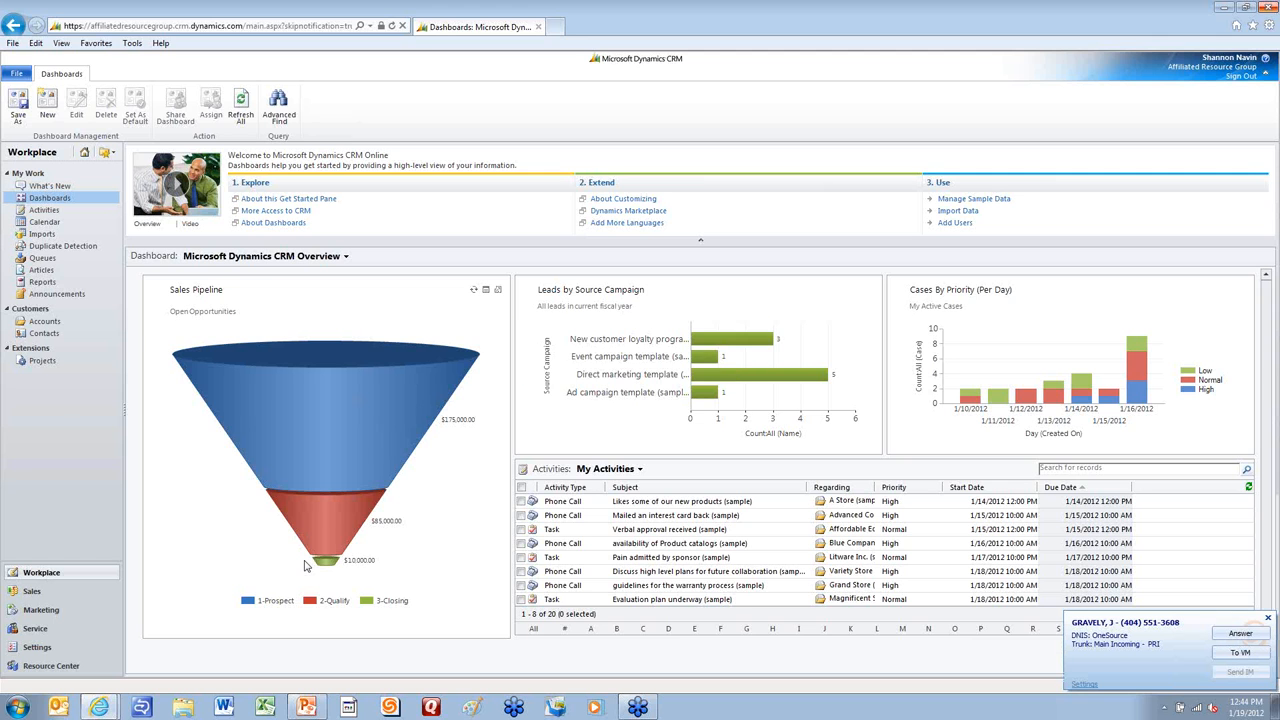
pyautogui.hotkey('alt', 'Tab')
pyautogui.press('Tab')
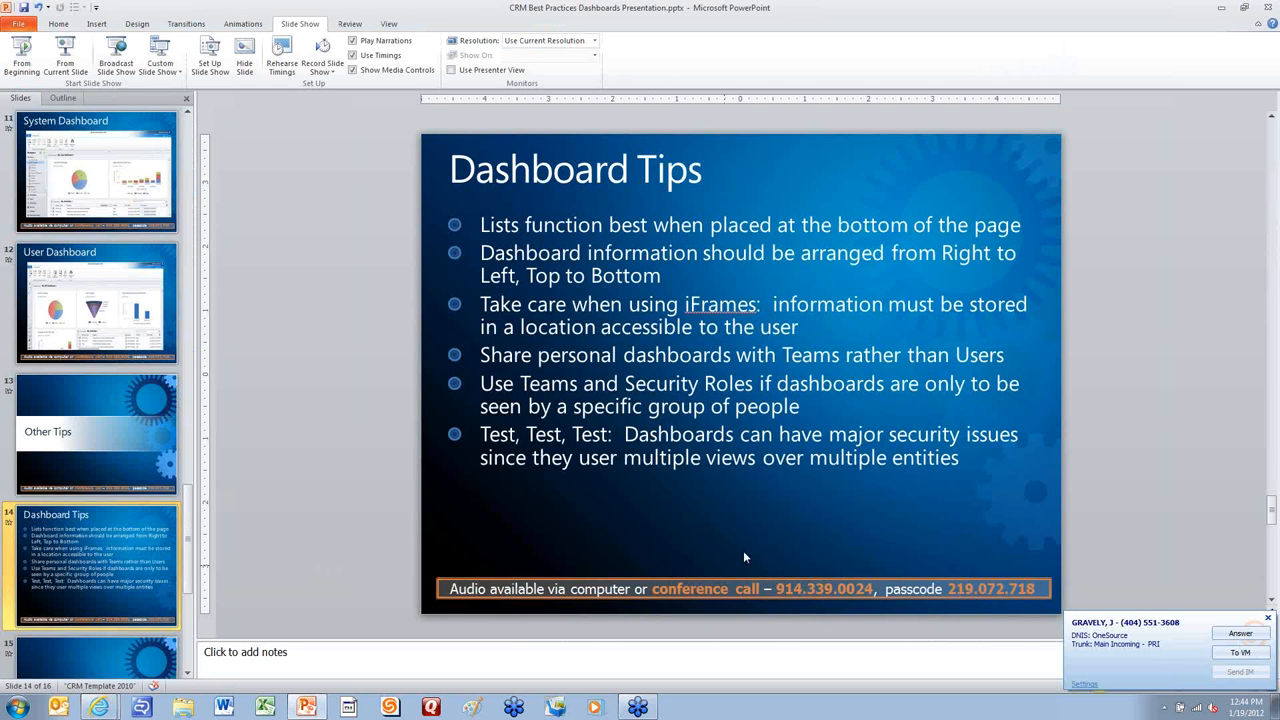